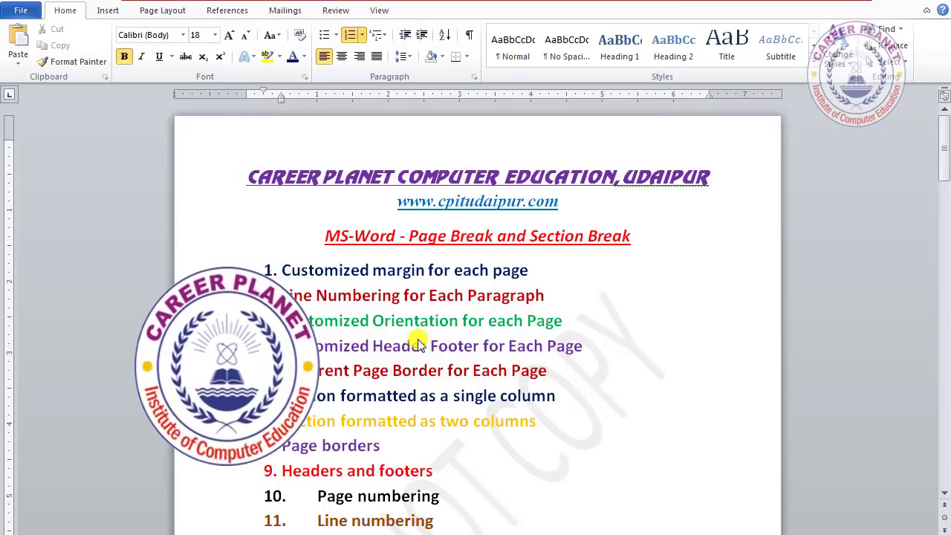
# Step: Select the start of the MS-Word heading, then clear the selection
pyautogui.click(323, 238)
pyautogui.moveTo(322, 239); pyautogui.dragTo(621, 238)
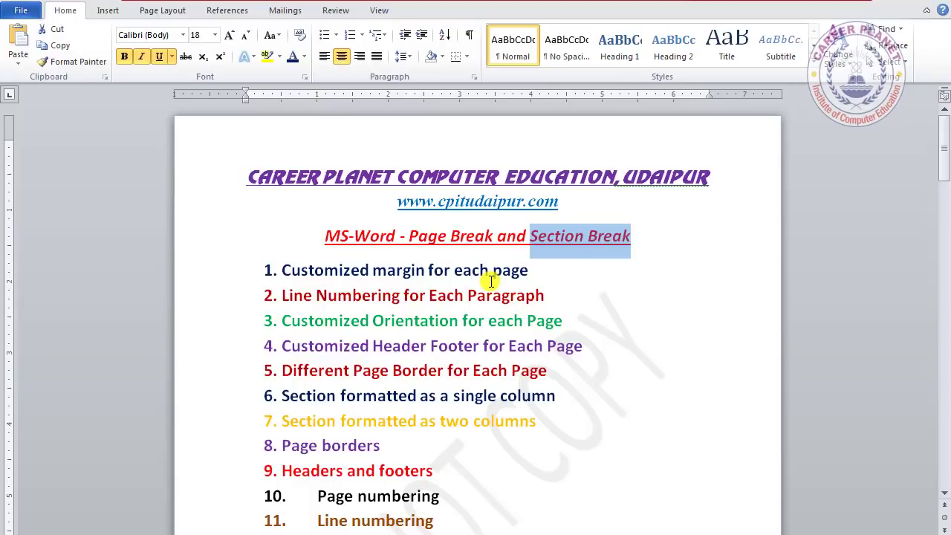
pyautogui.click(491, 281)
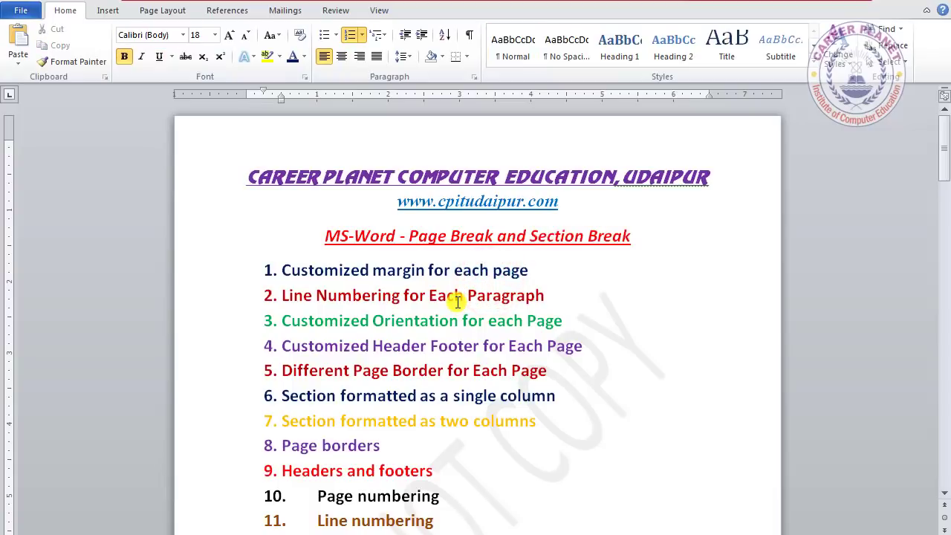
# Step: Scroll through the document, placing the insertion point in list items 2 and 3
pyautogui.scroll(-2, 461, 329)
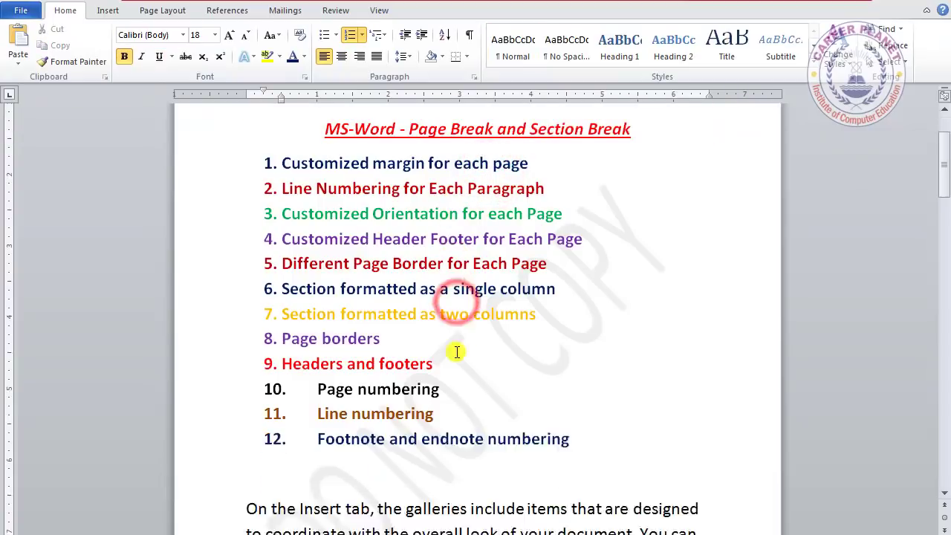
pyautogui.scroll(-2, 455, 349)
pyautogui.scroll(-2, 455, 349)
pyautogui.scroll(-5, 456, 352)
pyautogui.scroll(-2, 456, 352)
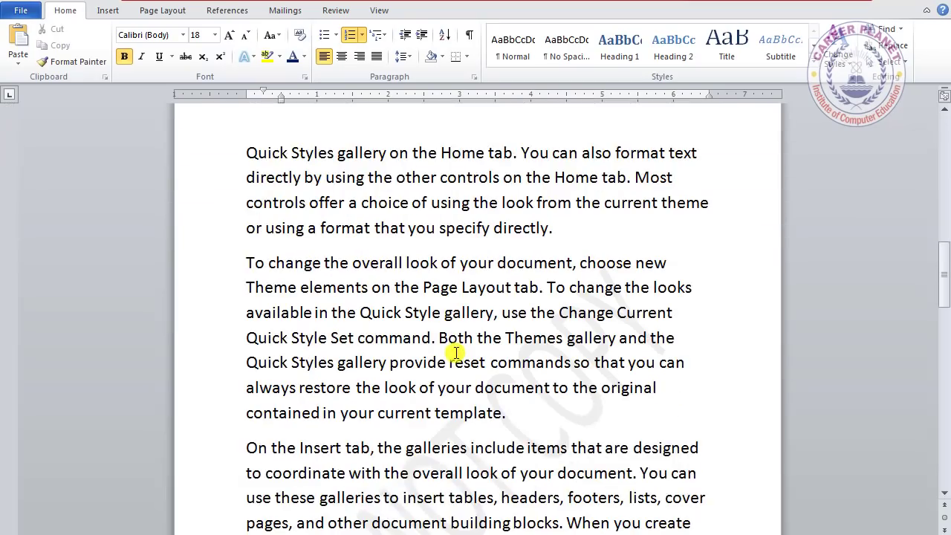
pyautogui.scroll(-2, 457, 352)
pyautogui.scroll(-2, 456, 352)
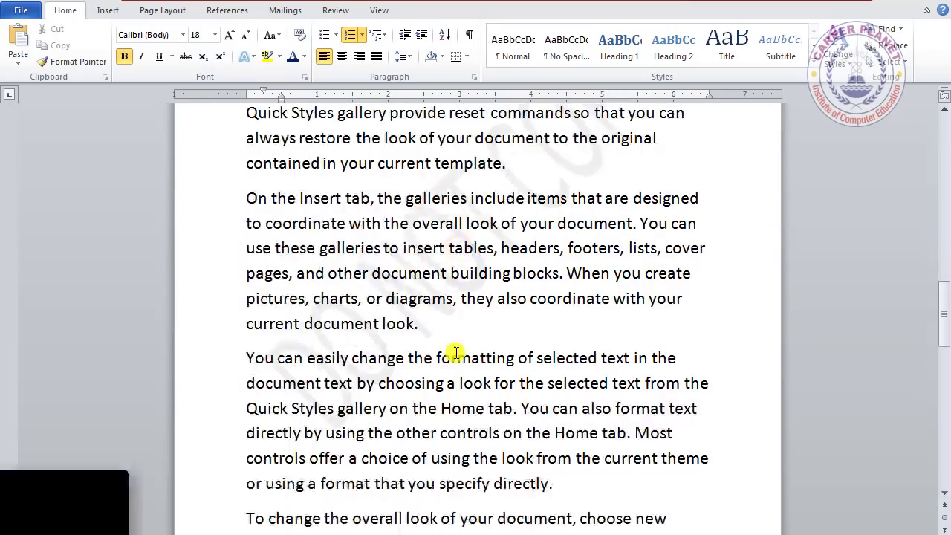
pyautogui.scroll(3, 453, 355)
pyautogui.scroll(5, 455, 357)
pyautogui.scroll(4, 467, 359)
pyautogui.scroll(2, 465, 364)
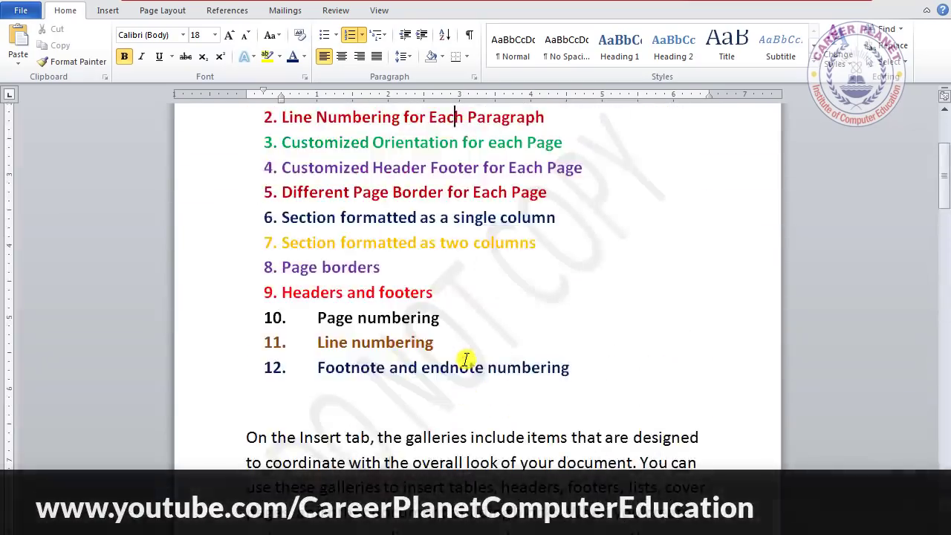
pyautogui.scroll(4, 465, 300)
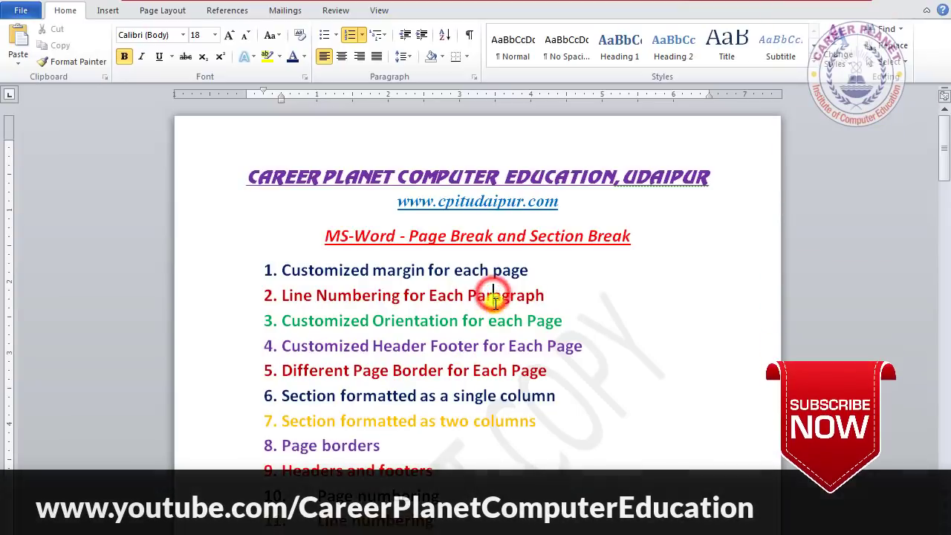
pyautogui.click(494, 296)
pyautogui.scroll(2, 494, 297)
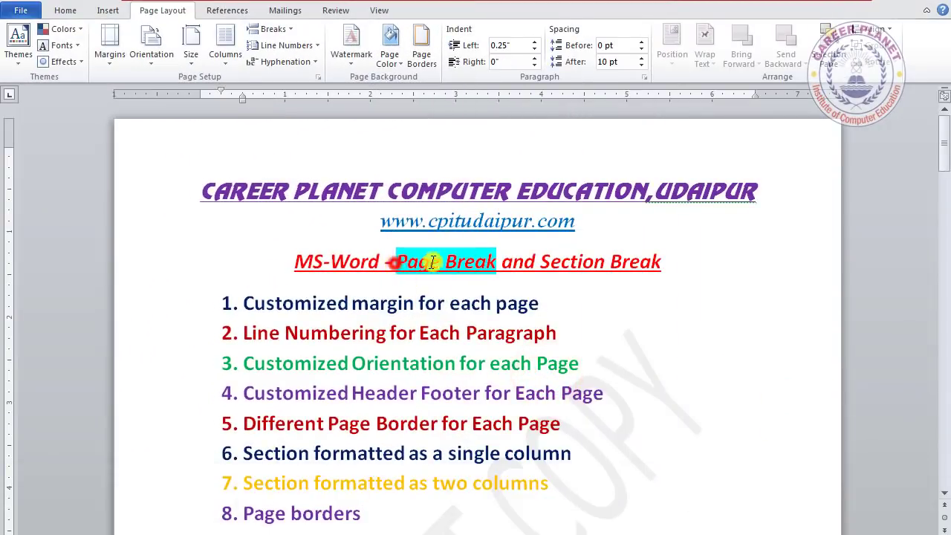
pyautogui.click(466, 360)
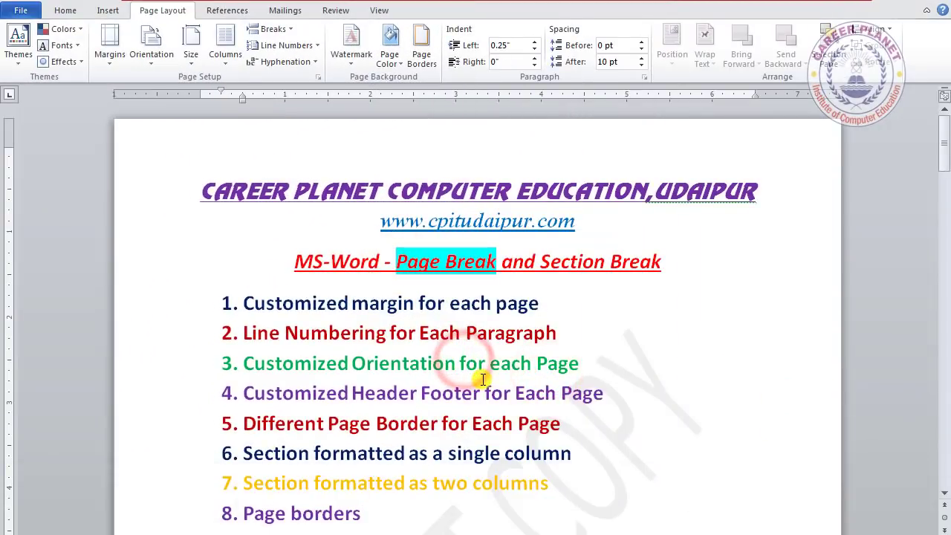
pyautogui.scroll(-3, 483, 380)
pyautogui.scroll(-3, 482, 380)
pyautogui.scroll(-2, 482, 380)
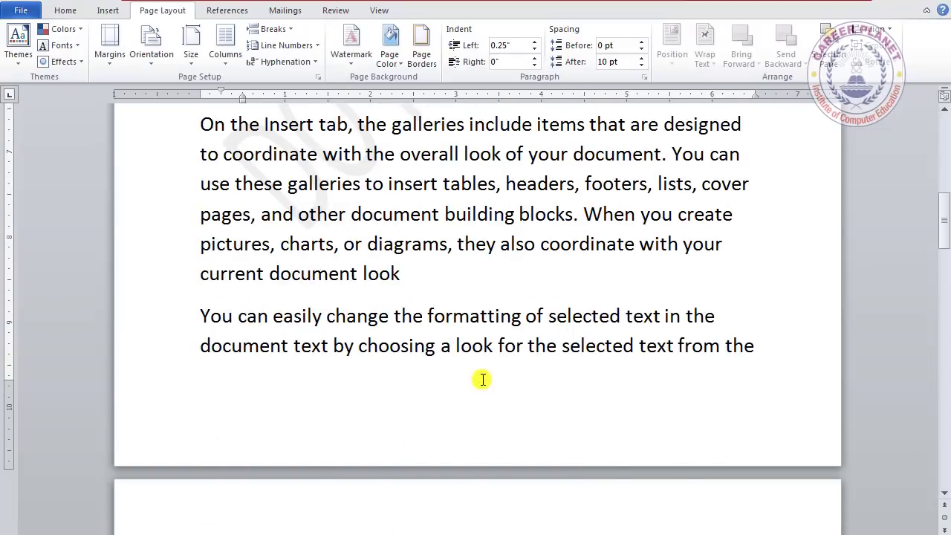
pyautogui.scroll(-3, 483, 380)
pyautogui.scroll(-2, 483, 380)
pyautogui.scroll(-1, 483, 380)
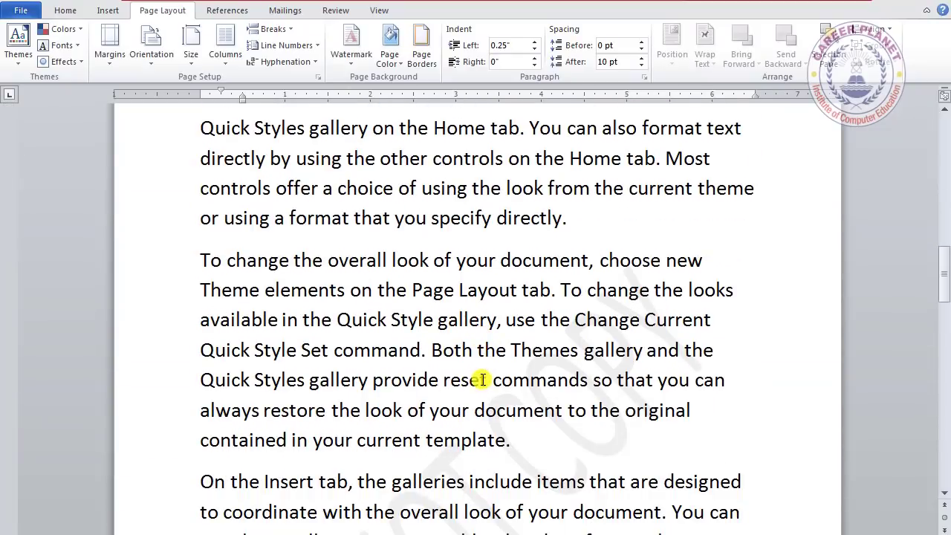
pyautogui.scroll(2, 480, 380)
pyautogui.scroll(-2, 481, 380)
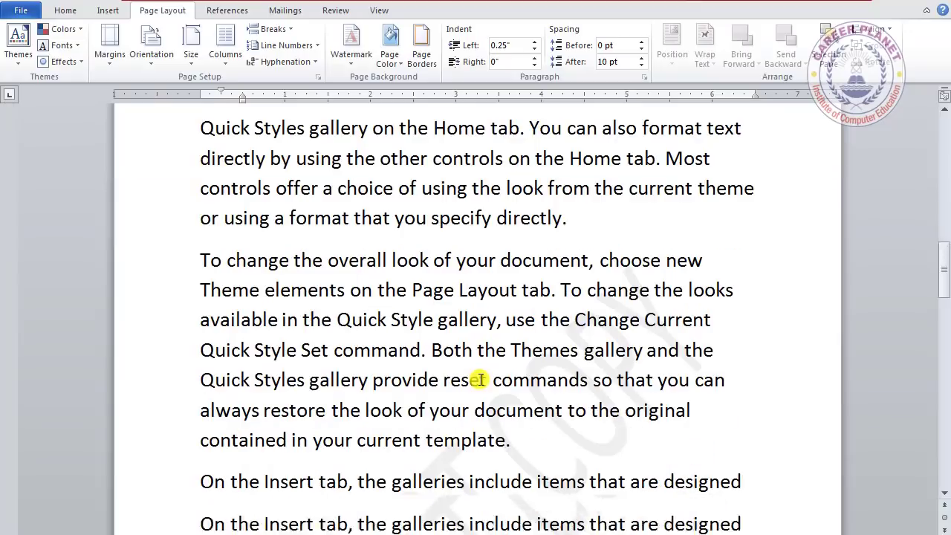
pyautogui.scroll(-1, 480, 380)
pyautogui.scroll(-1, 478, 378)
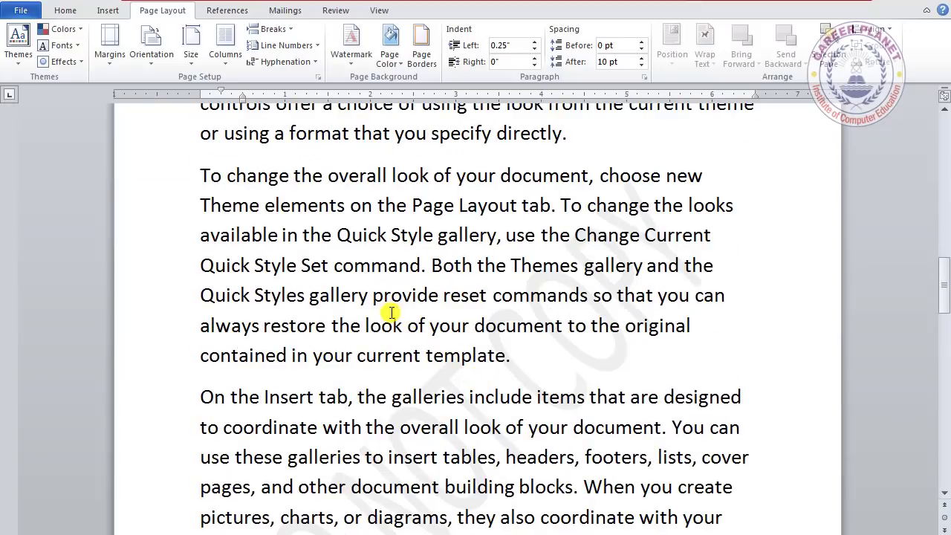
# Step: Check the Insert tab, then open and close Page Layout's Breaks list without inserting anything
pyautogui.click(113, 12)
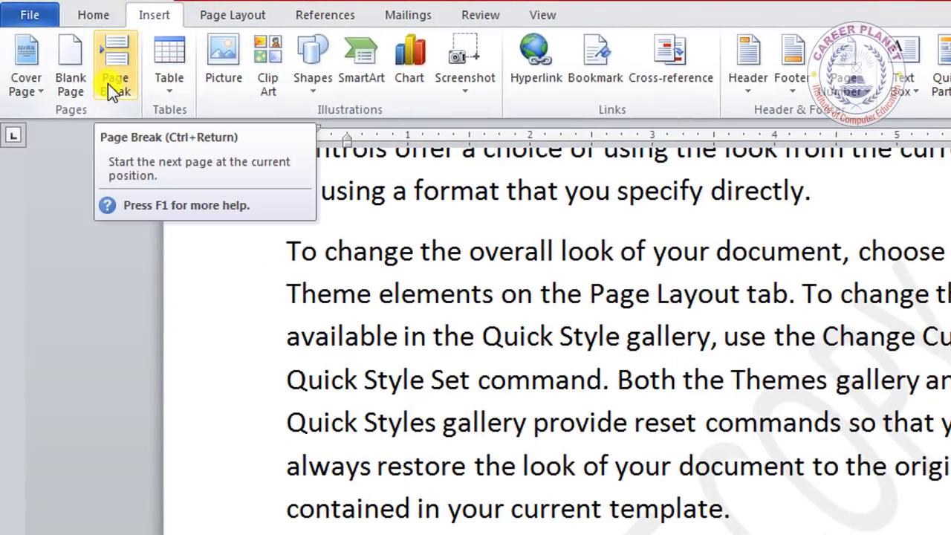
pyautogui.click(235, 17)
pyautogui.click(394, 43)
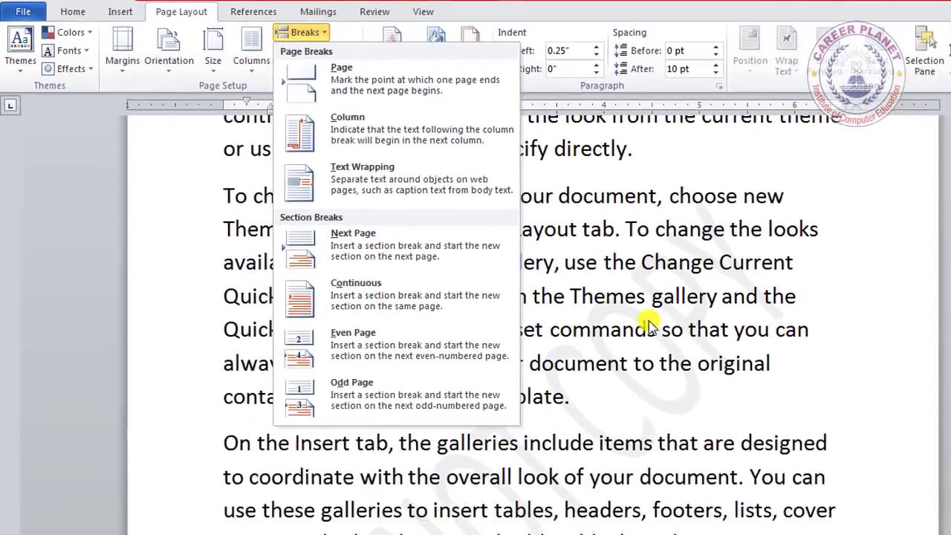
pyautogui.click(578, 283)
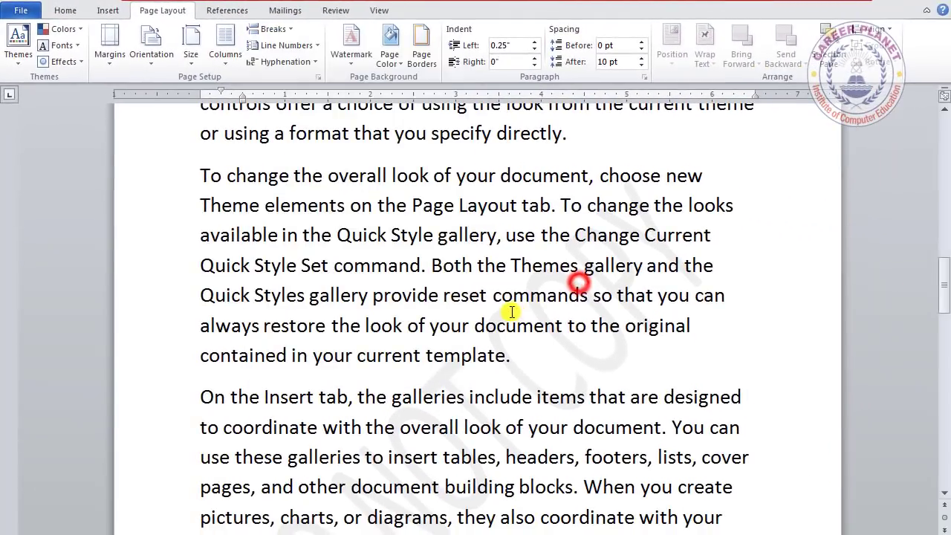
# Step: Select the 'Both ... template' sentences, deselect them, and put the caret before 'You can easily'
pyautogui.click(429, 265)
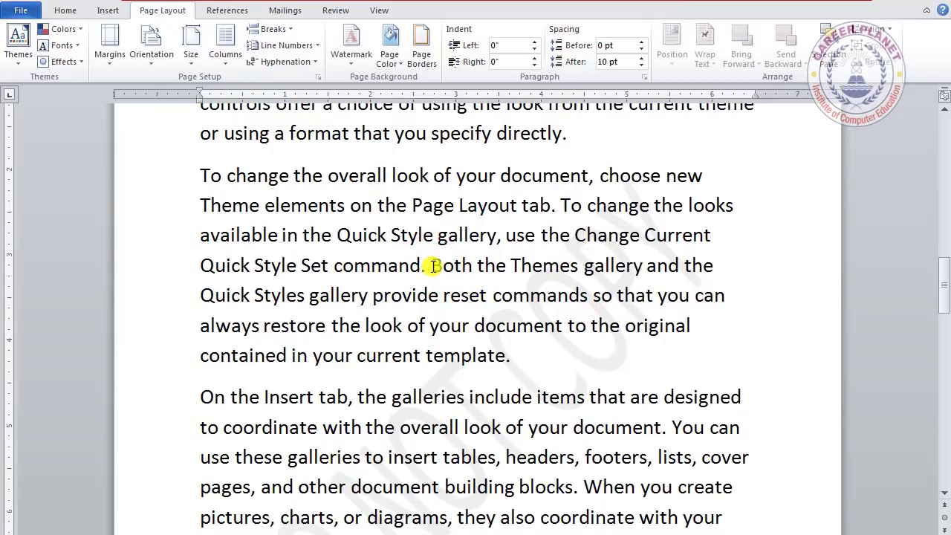
pyautogui.moveTo(432, 265); pyautogui.dragTo(514, 350)
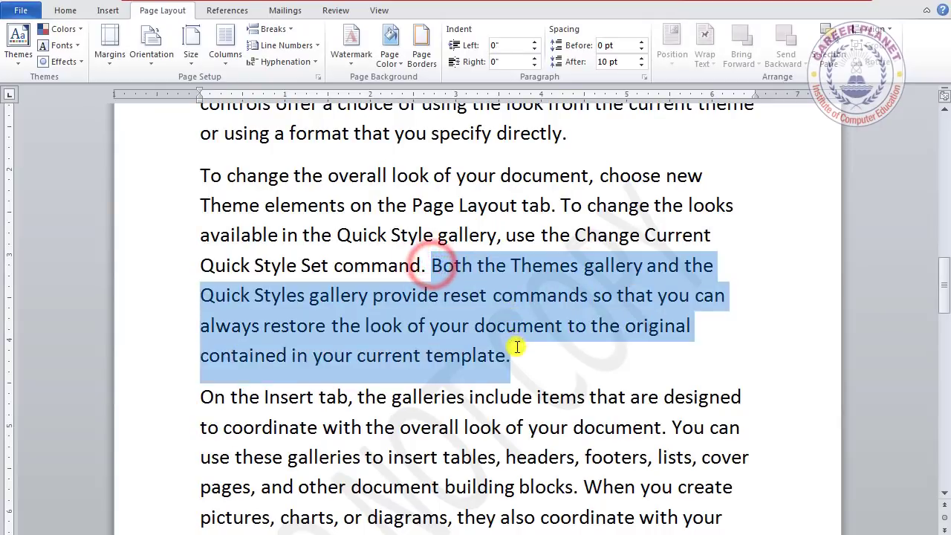
pyautogui.click(477, 279)
pyautogui.scroll(2, 457, 317)
pyautogui.scroll(2, 446, 298)
pyautogui.scroll(1, 431, 297)
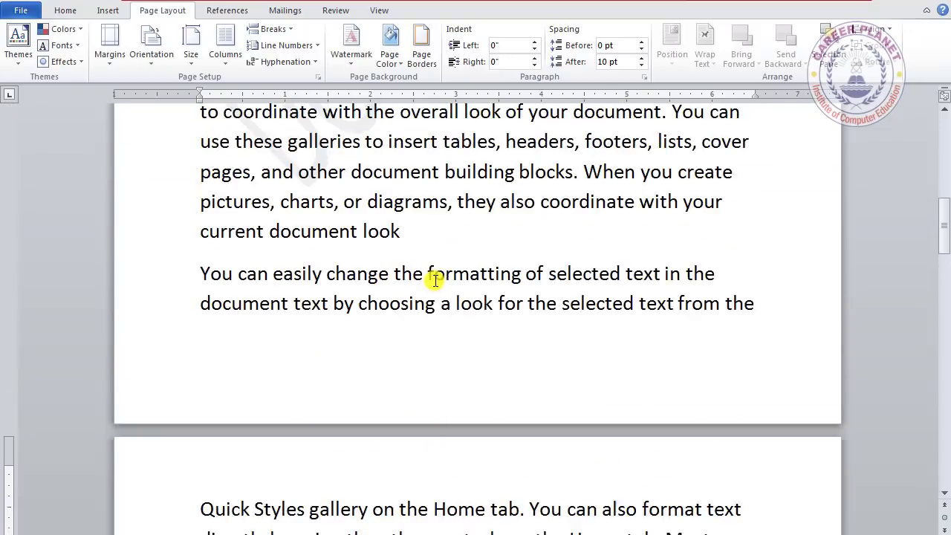
pyautogui.click(196, 317)
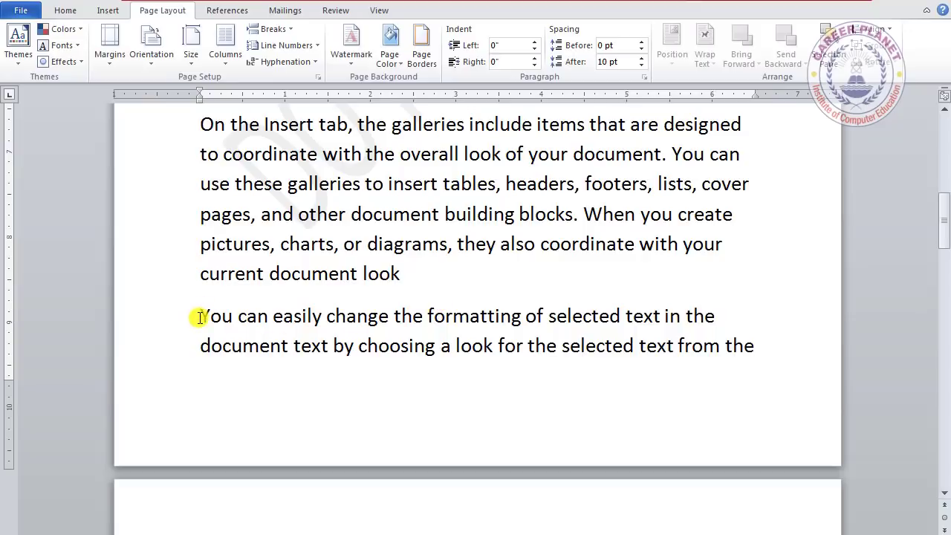
# Step: Insert a Page break before the 'You can easily change the formatting' paragraph
pyautogui.click(286, 33)
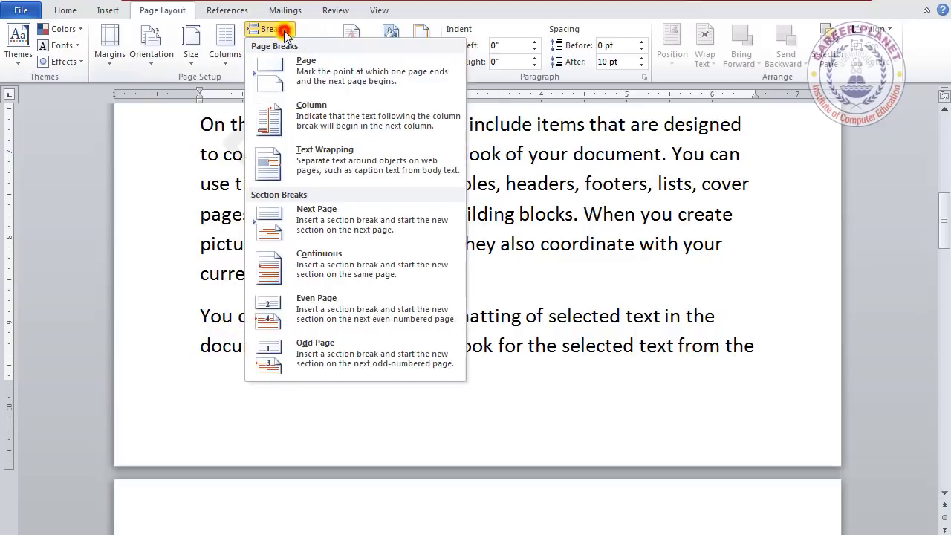
pyautogui.click(308, 79)
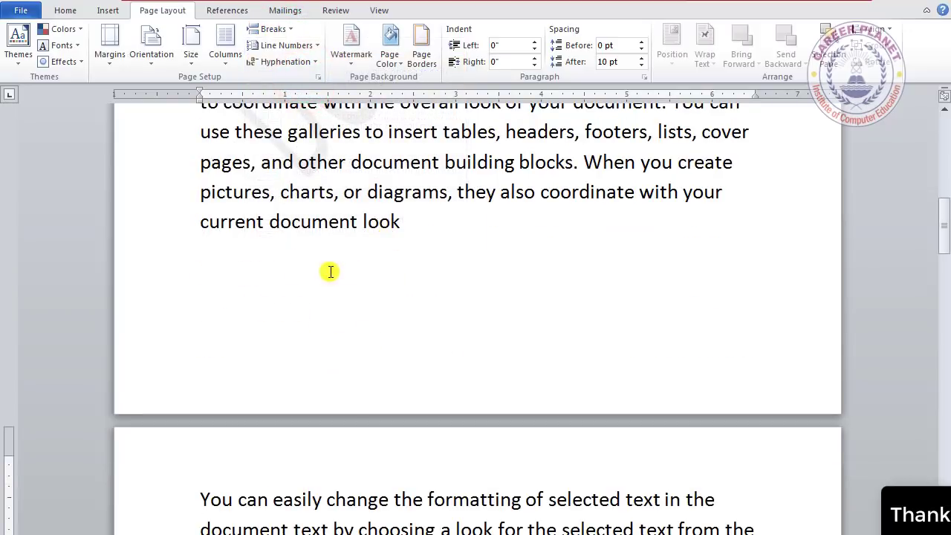
pyautogui.scroll(-1, 245, 505)
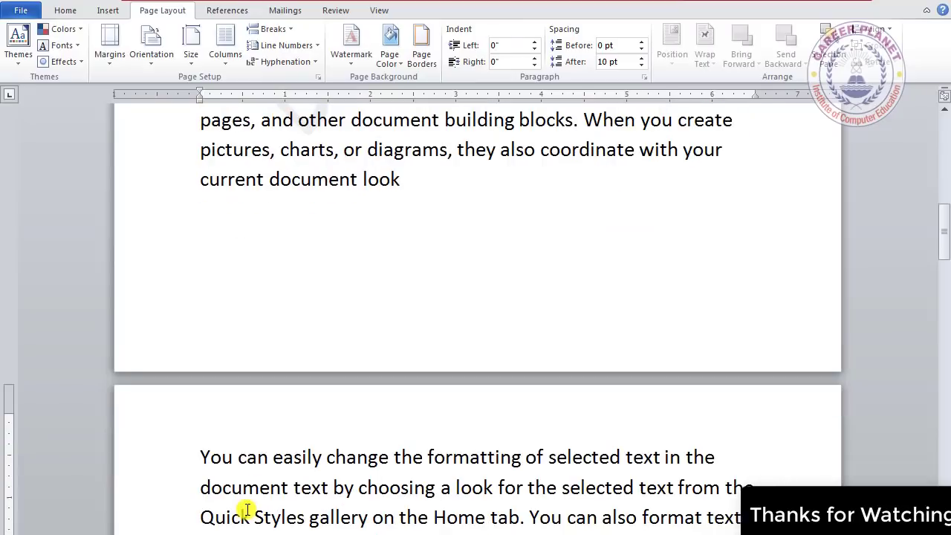
pyautogui.click(192, 367)
# Step: Scroll down the pages, placing the caret before 'To change the overall look'
pyautogui.scroll(-1, 228, 409)
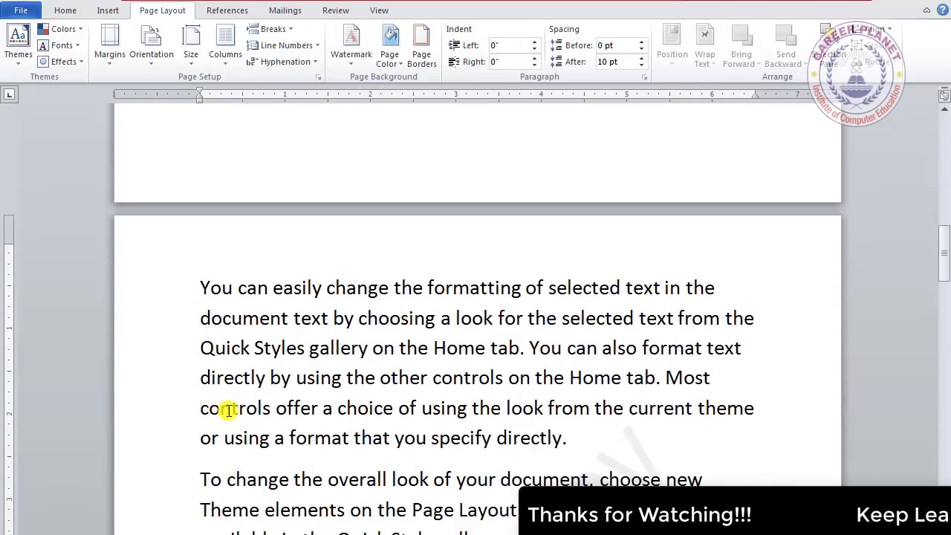
pyautogui.scroll(-2, 227, 409)
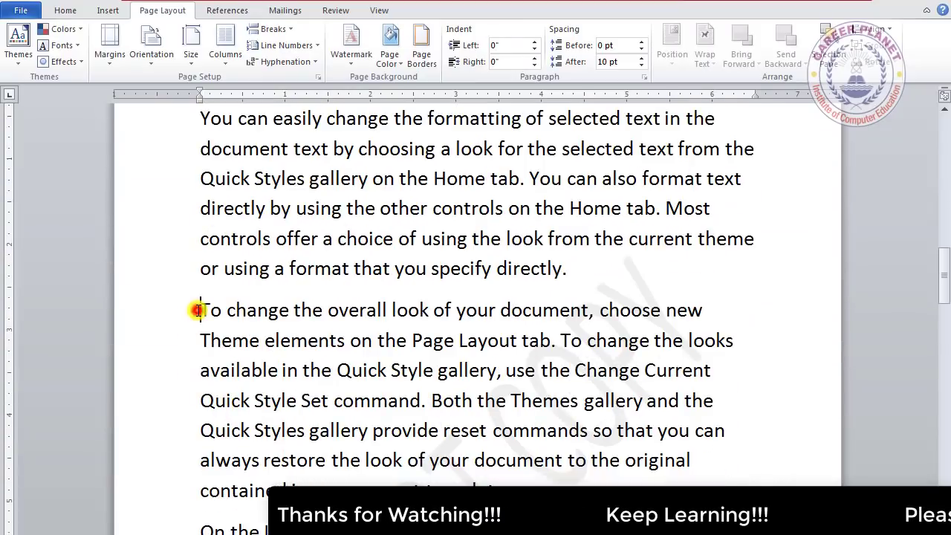
pyautogui.click(200, 311)
pyautogui.scroll(-2, 210, 311)
pyautogui.scroll(-2, 206, 323)
pyautogui.scroll(-3, 245, 335)
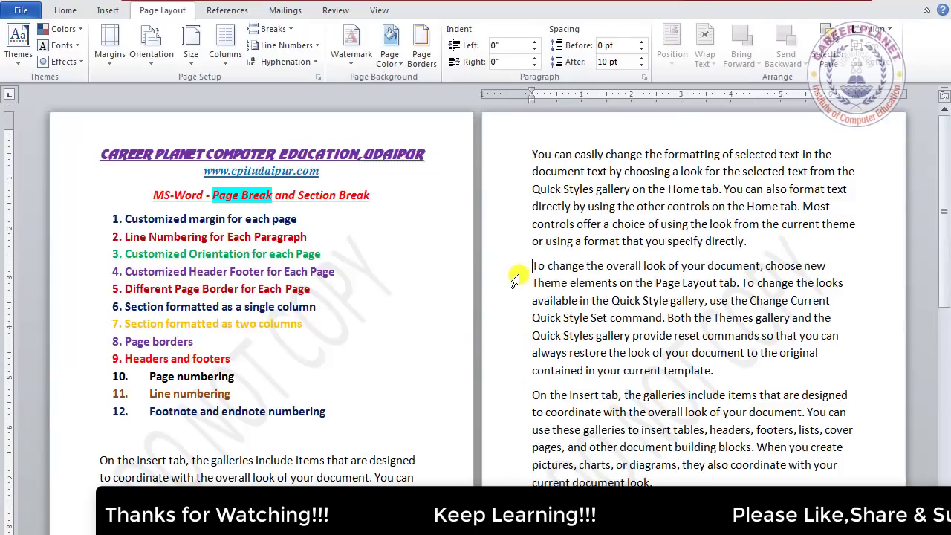
pyautogui.scroll(-2, 535, 301)
pyautogui.scroll(-2, 548, 246)
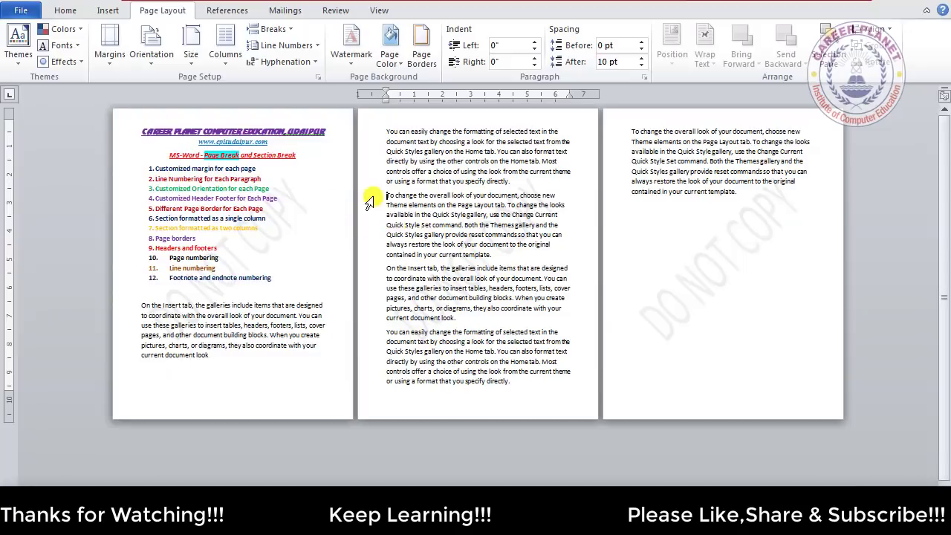
# Step: Add Ctrl+Enter page breaks before the 'To change' paragraph and the third page's last paragraph
pyautogui.click(273, 28)
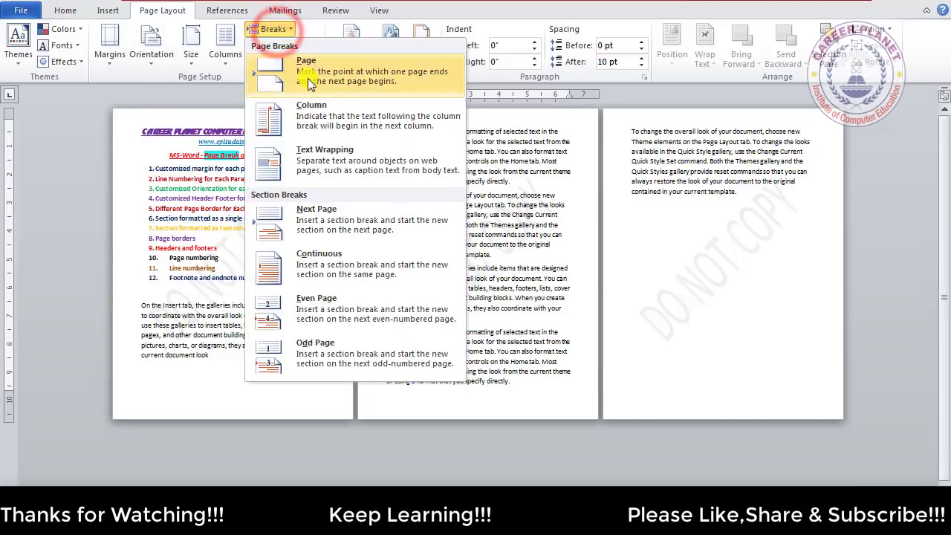
pyautogui.click(392, 208)
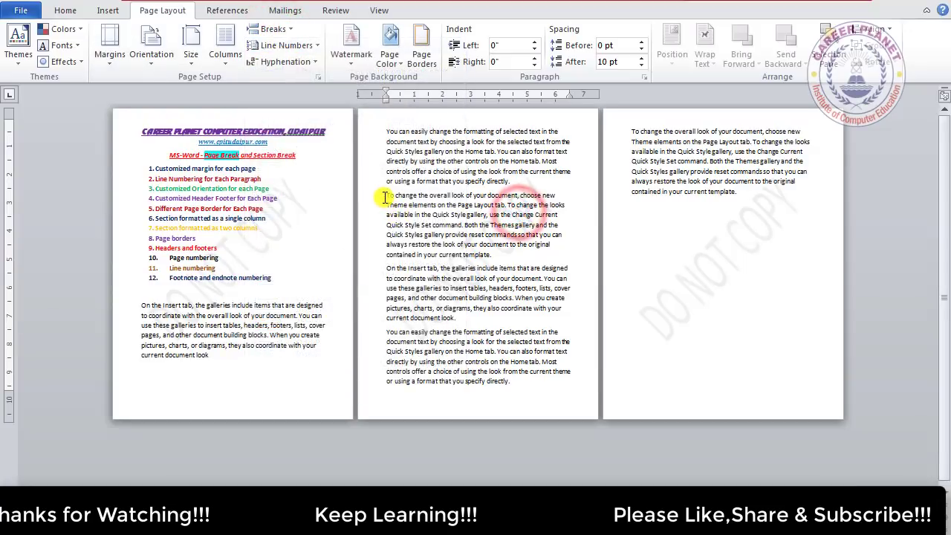
pyautogui.hotkey('ctrl', 'Return')
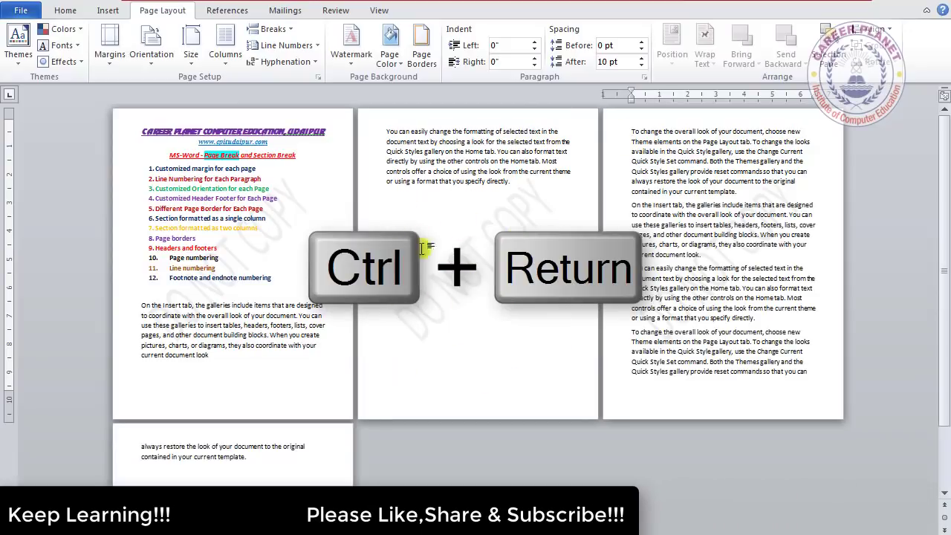
pyautogui.click(631, 327)
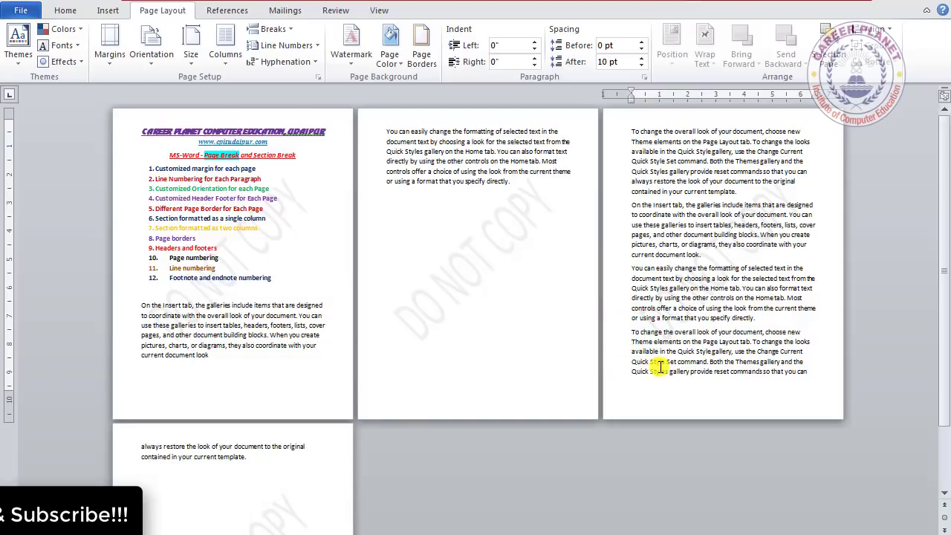
pyautogui.hotkey('ctrl', 'Return')
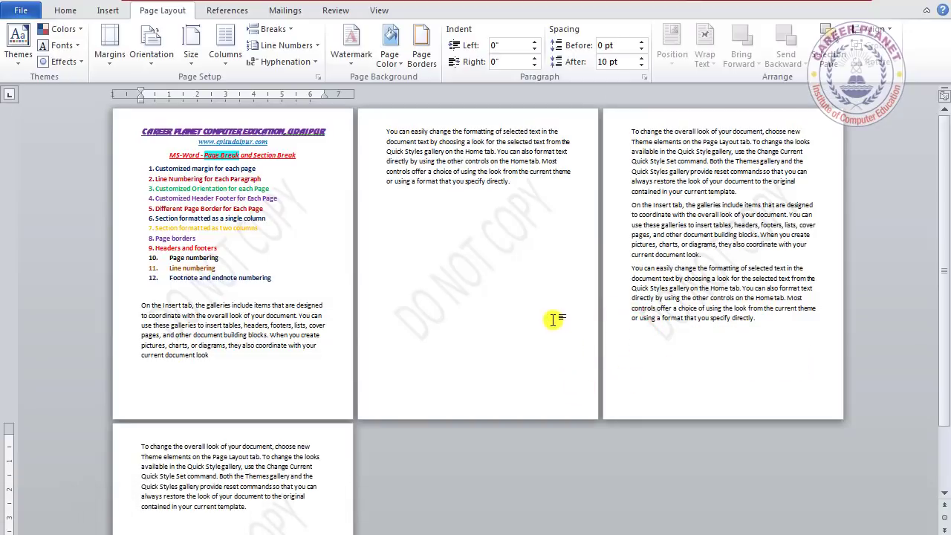
pyautogui.click(286, 33)
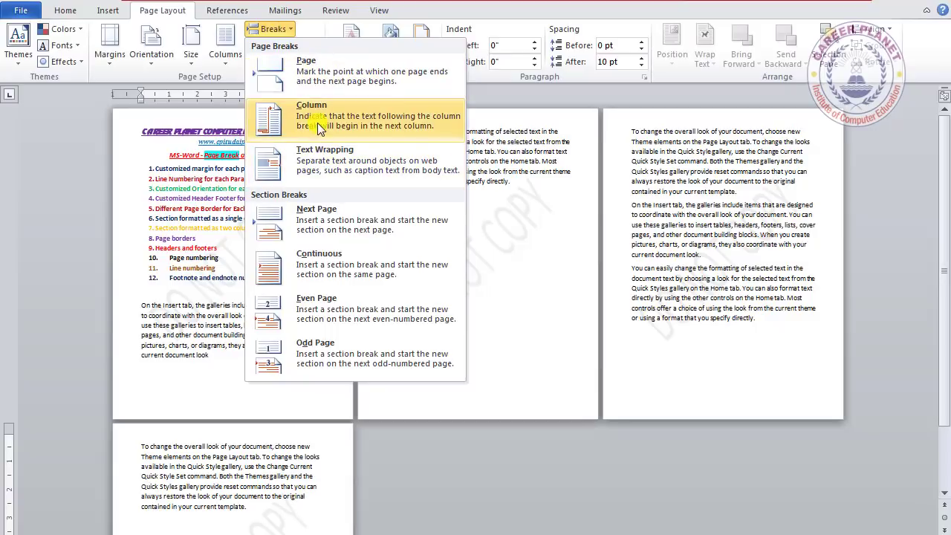
# Step: Close the Breaks list and push 'You can easily' to page 3 with two Enters
pyautogui.press('Escape')
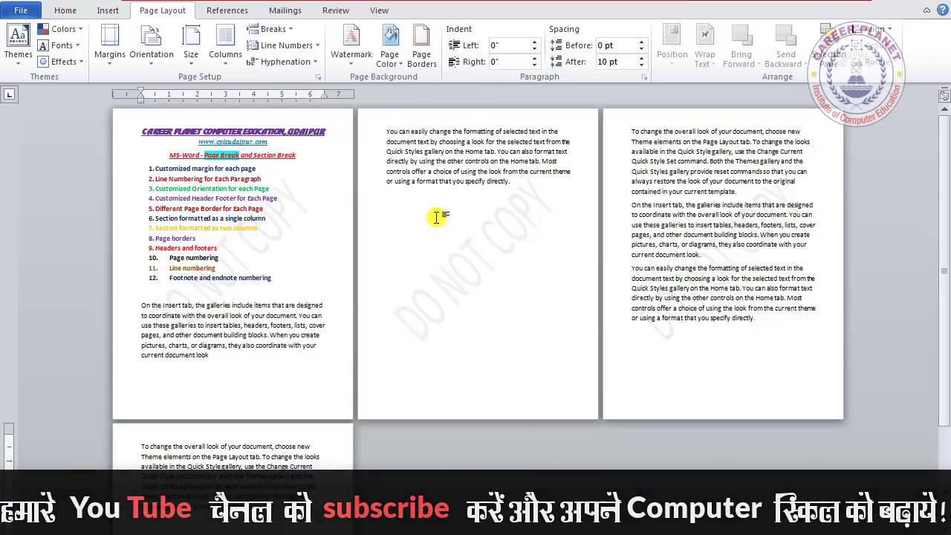
pyautogui.click(438, 218)
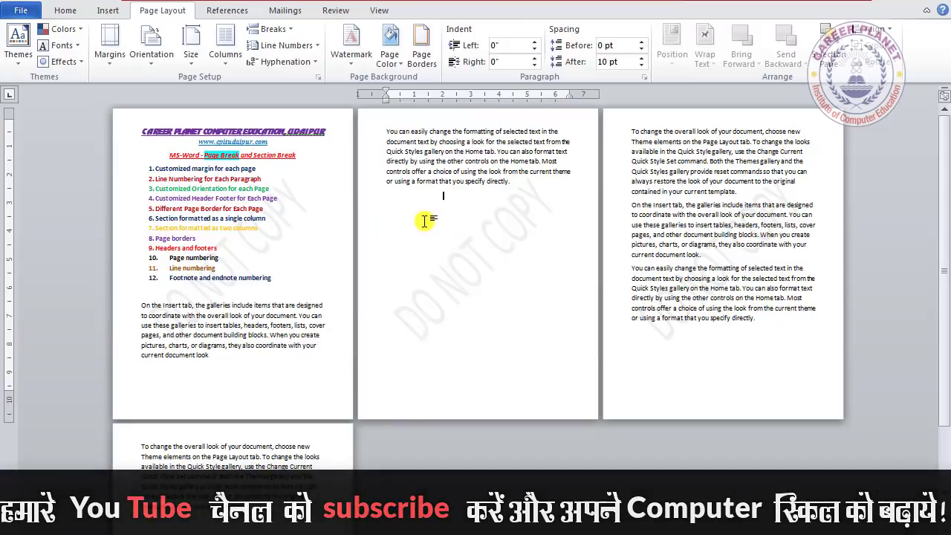
pyautogui.scroll(4, 409, 221)
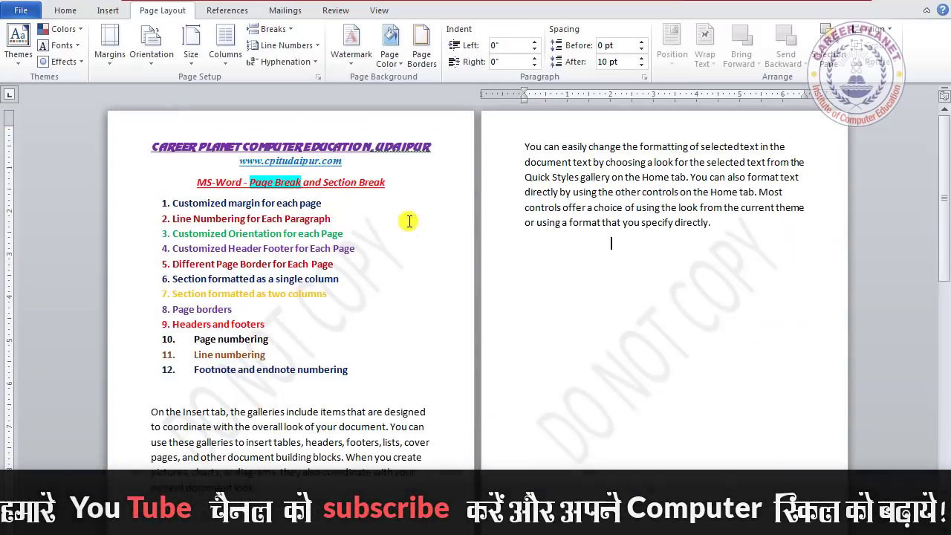
pyautogui.click(174, 191)
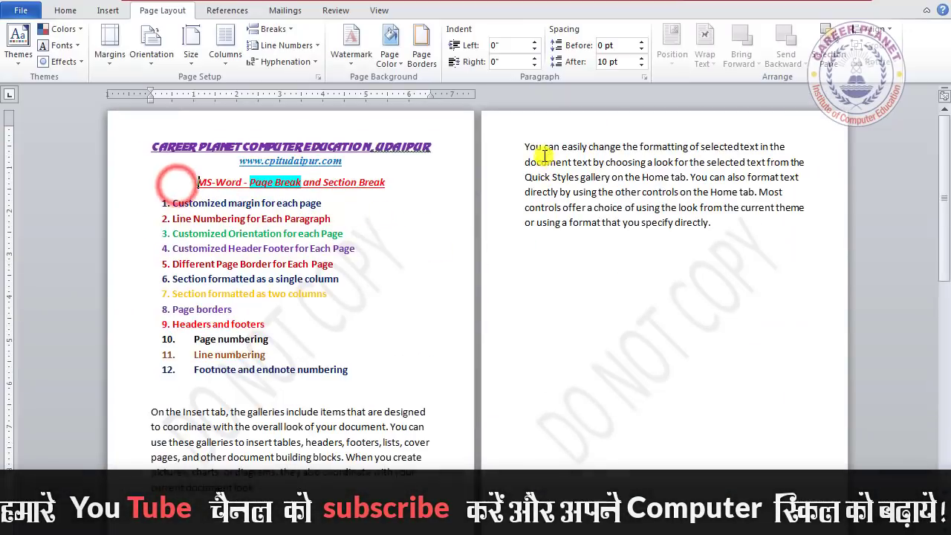
pyautogui.click(525, 147)
pyautogui.press('Return')
pyautogui.press('Return')
pyautogui.press('Return')
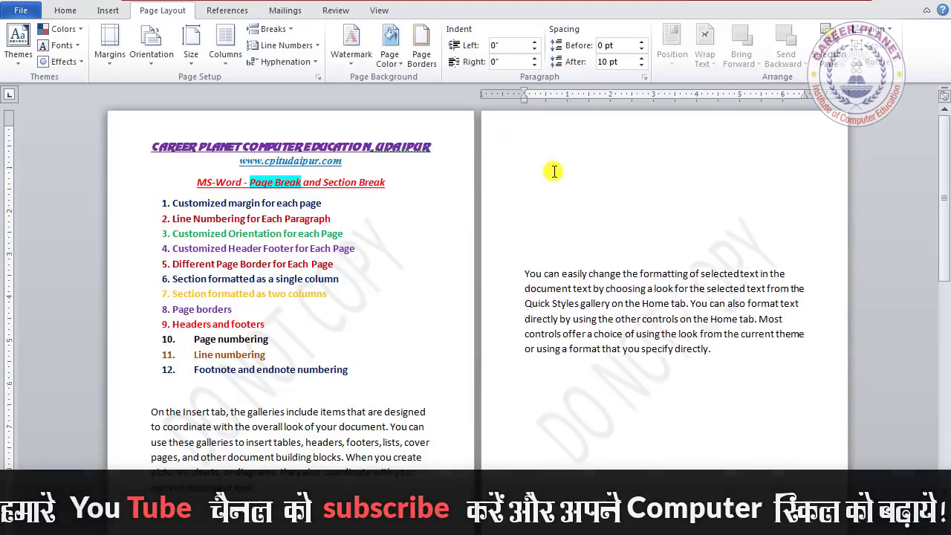
pyautogui.press('Return')
pyautogui.press('Return')
pyautogui.press('Return')
# Step: Return to the top of the now-empty page 2 and open the Columns choices
pyautogui.scroll(-3, 444, 307)
pyautogui.scroll(-4, 439, 246)
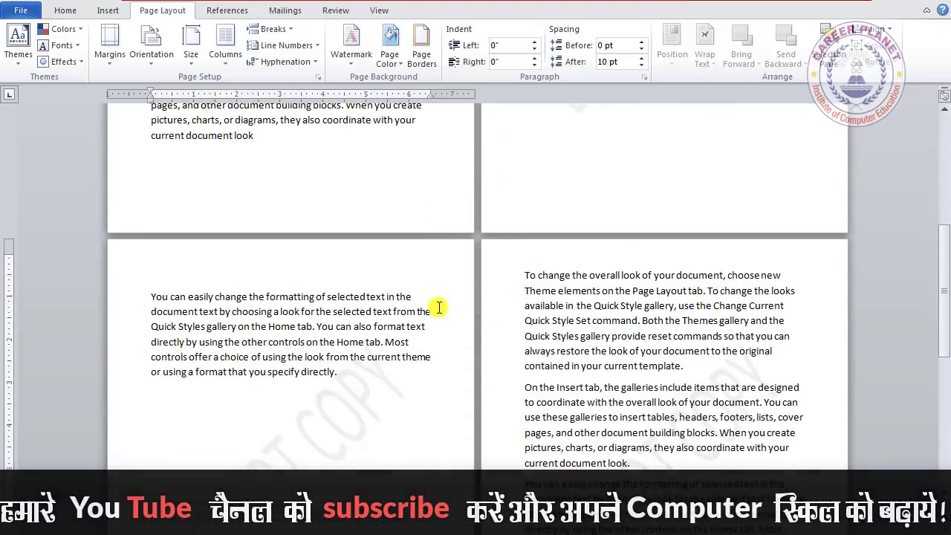
pyautogui.scroll(7, 470, 253)
pyautogui.scroll(3, 469, 253)
pyautogui.click(559, 173)
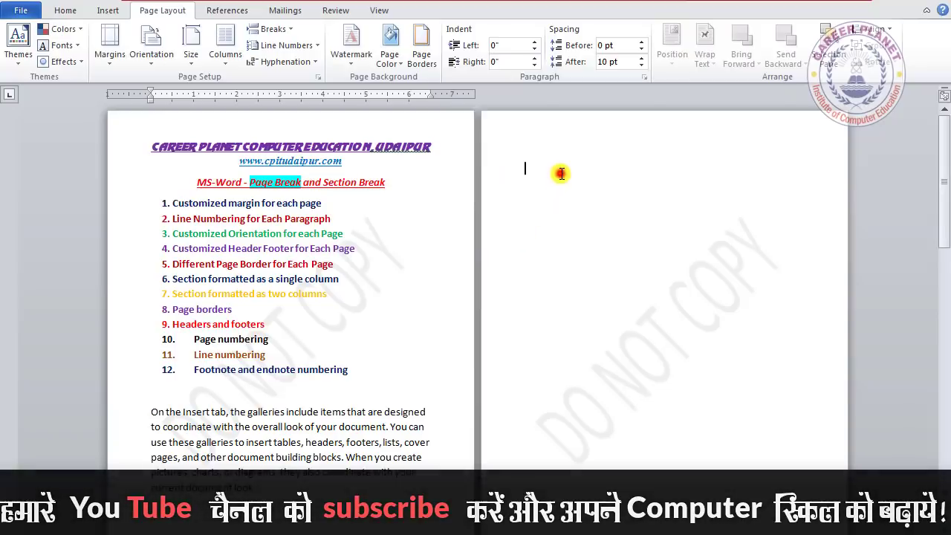
pyautogui.click(224, 52)
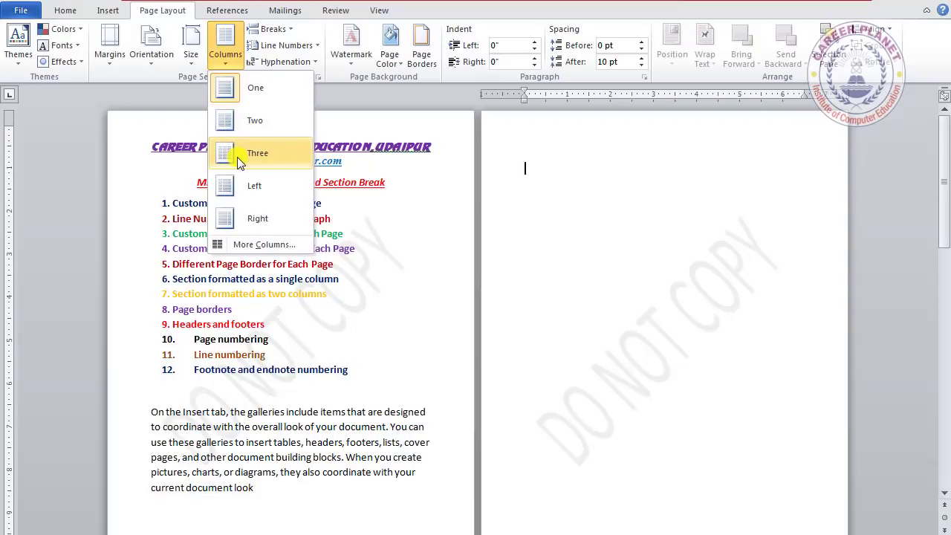
# Step: Lay out the document text in Two columns and scroll through the result
pyautogui.click(248, 127)
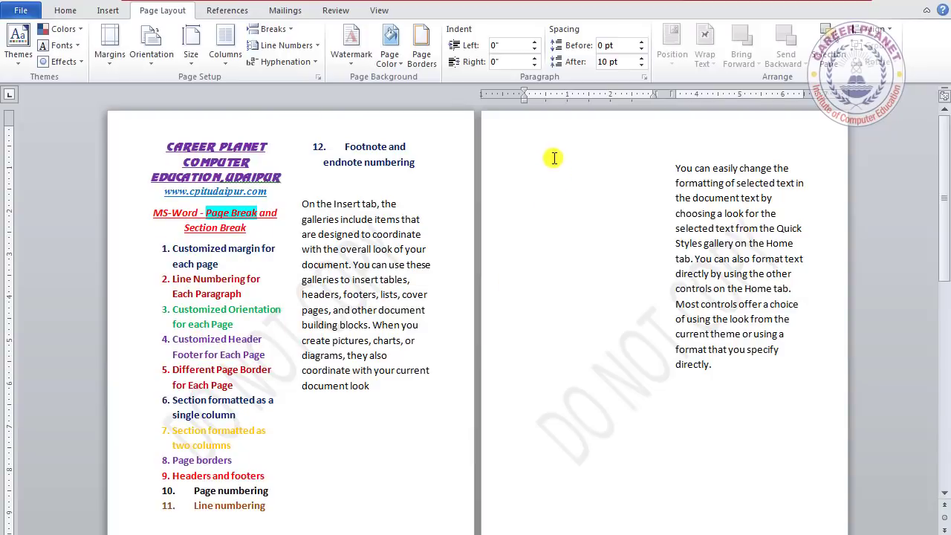
pyautogui.scroll(-1, 265, 285)
pyautogui.scroll(-3, 264, 286)
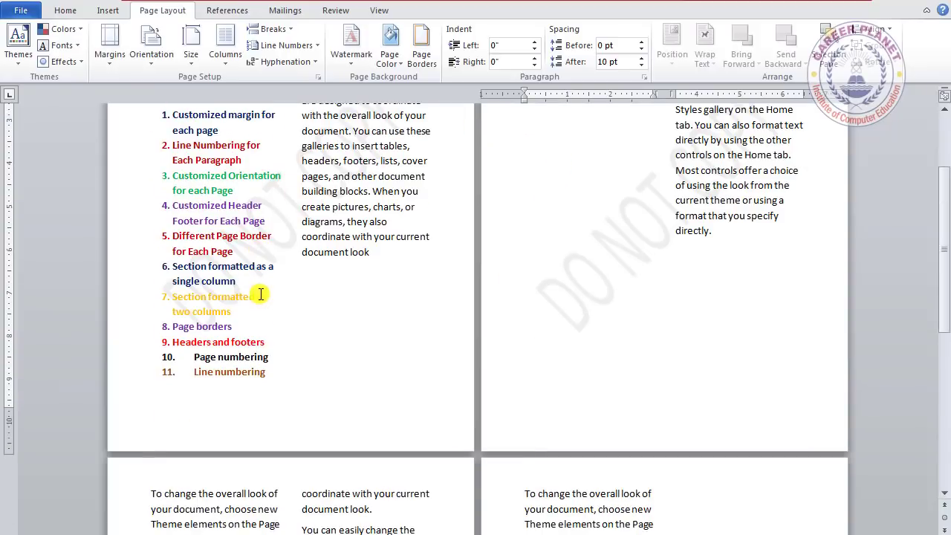
pyautogui.scroll(-2, 263, 290)
pyautogui.scroll(-3, 260, 294)
pyautogui.scroll(-2, 261, 294)
pyautogui.scroll(-2, 261, 294)
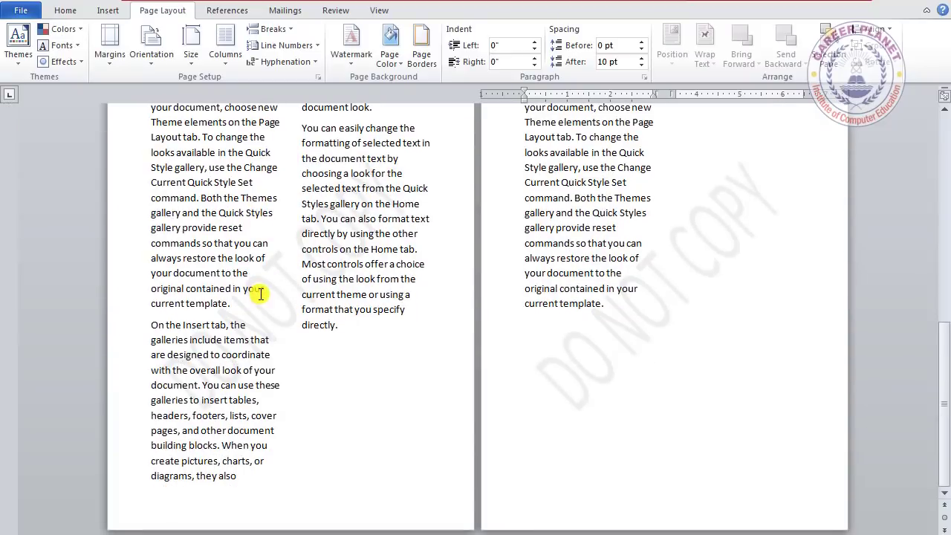
pyautogui.scroll(3, 261, 294)
pyautogui.scroll(3, 249, 293)
pyautogui.scroll(3, 272, 293)
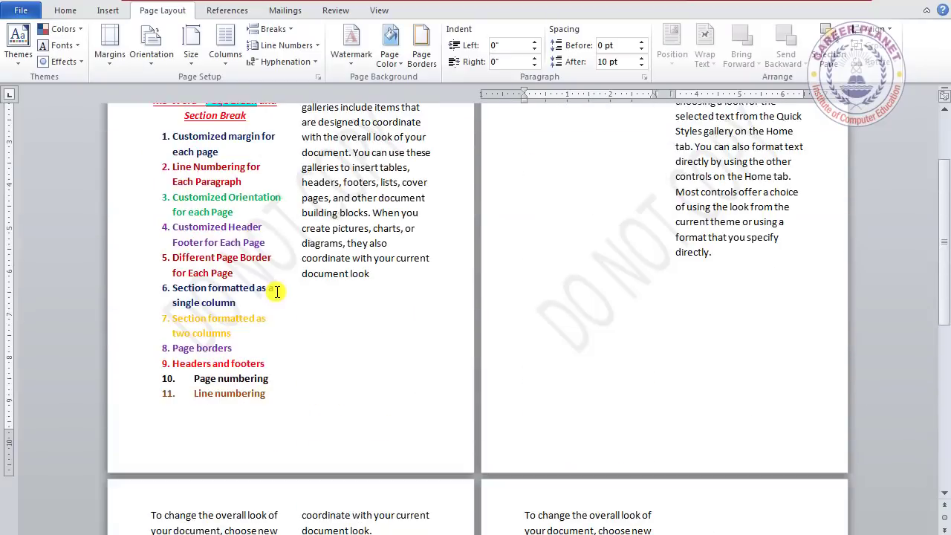
pyautogui.scroll(3, 276, 291)
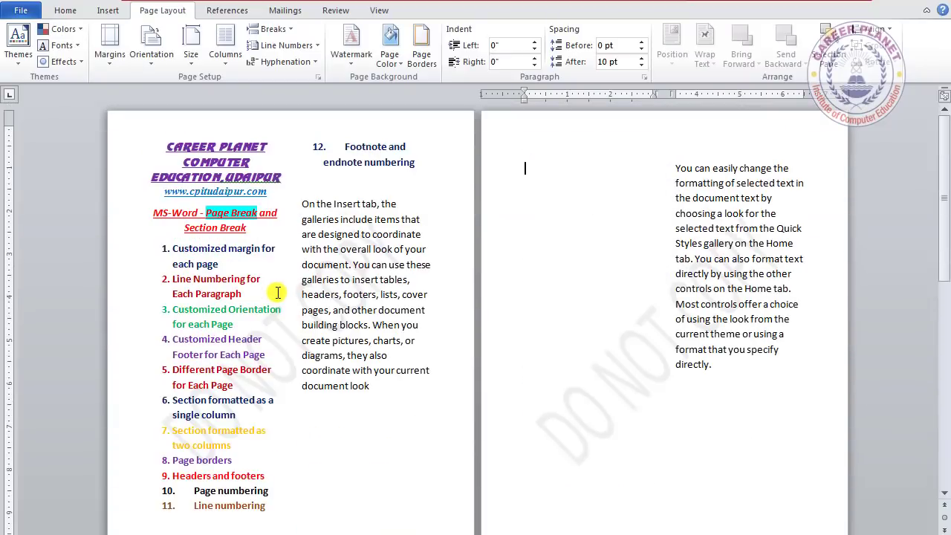
# Step: Click into list item 6 and the right page's text, then start a new blank document
pyautogui.click(233, 400)
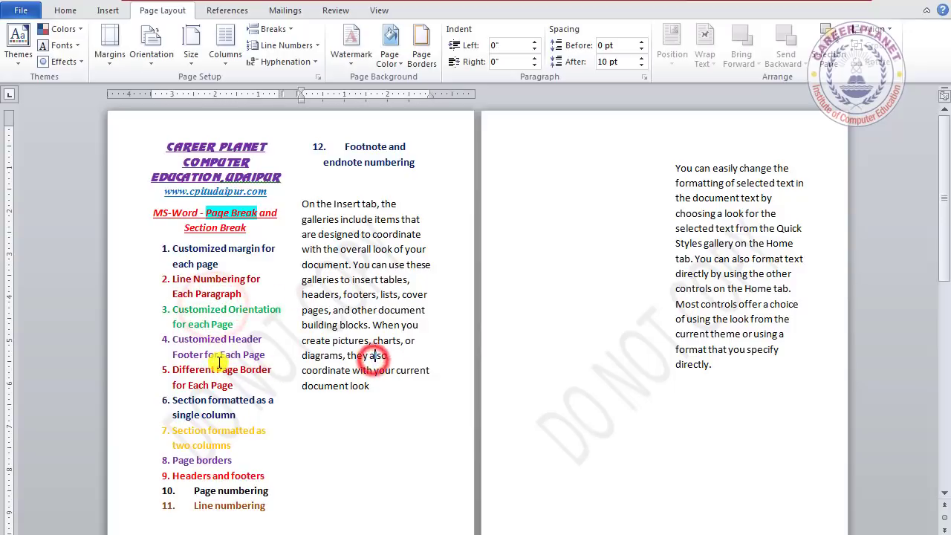
pyautogui.click(362, 386)
pyautogui.click(591, 312)
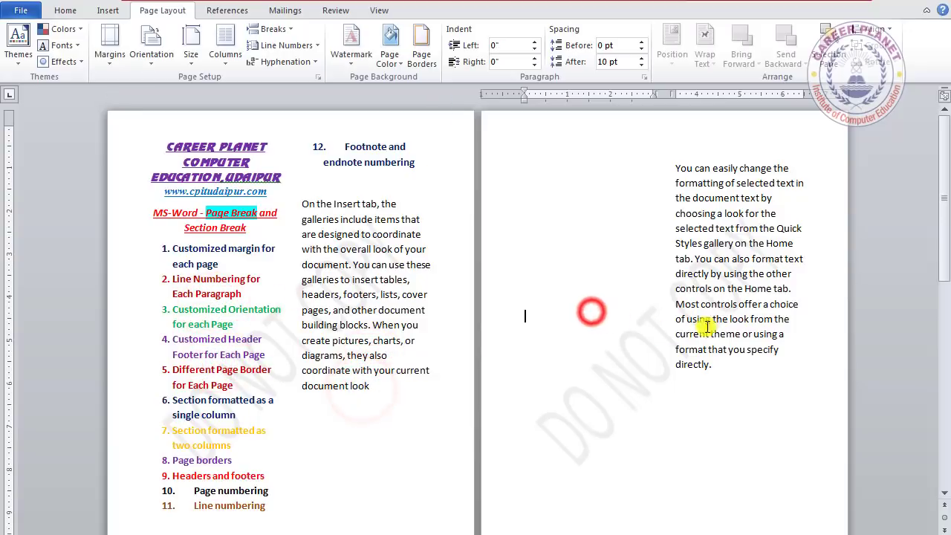
pyautogui.click(731, 326)
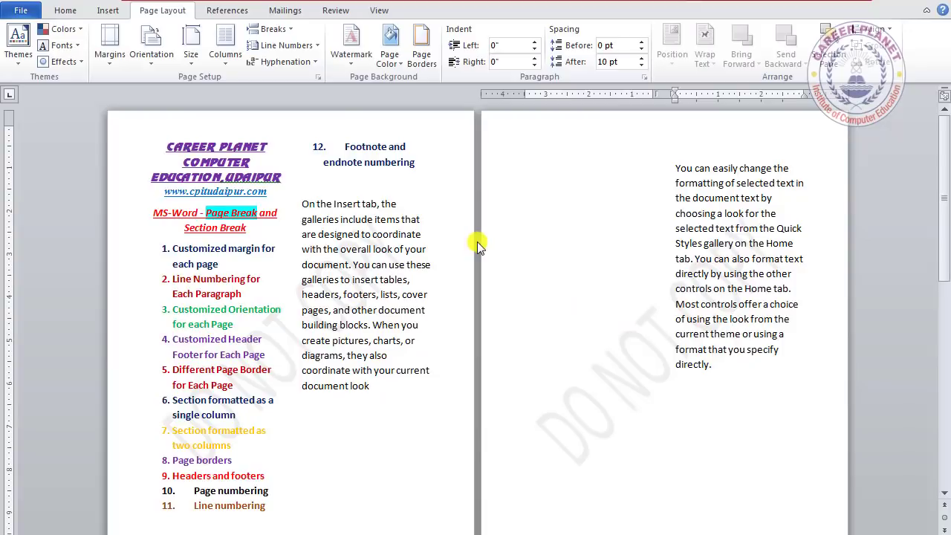
pyautogui.hotkey('ctrl', 'n')
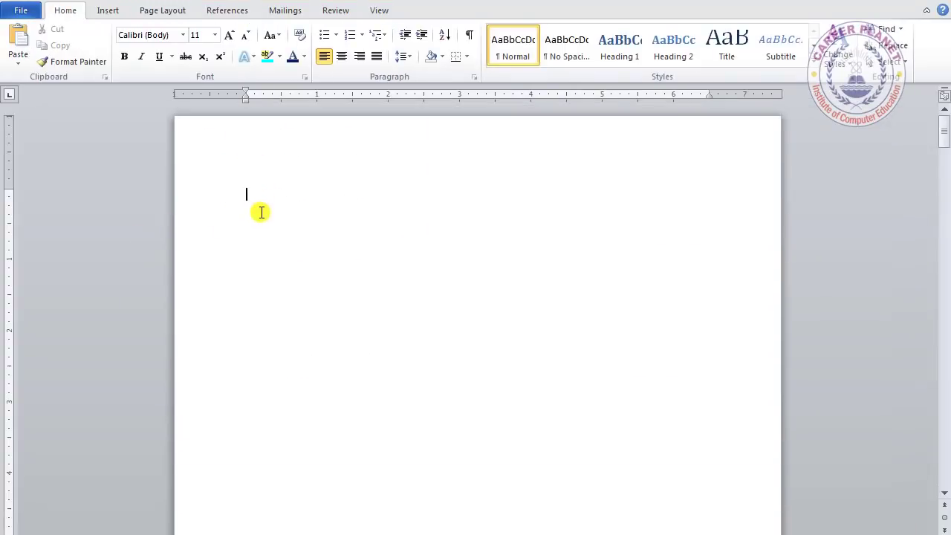
# Step: Set the new blank document to Two columns
pyautogui.click(165, 13)
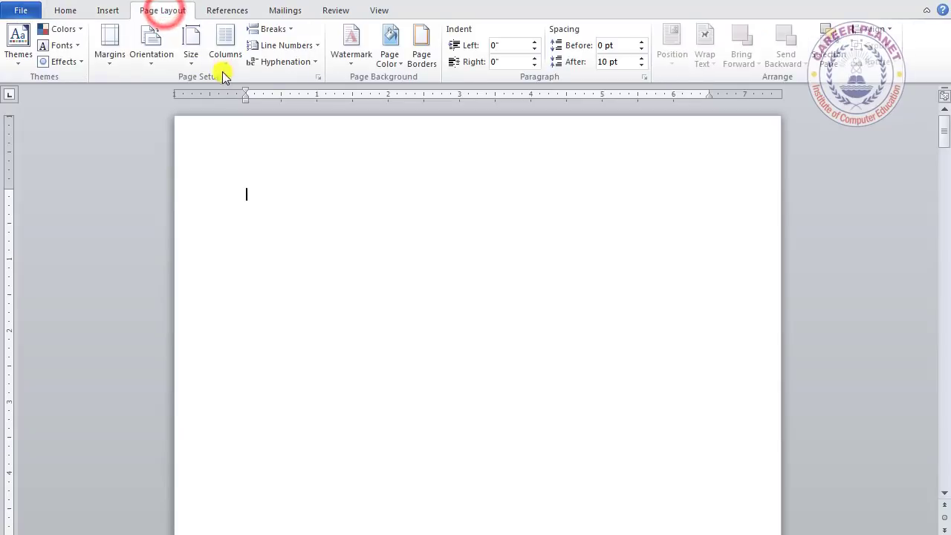
pyautogui.click(225, 56)
pyautogui.click(251, 121)
pyautogui.write('ssadf asdfasdf asdfsd')
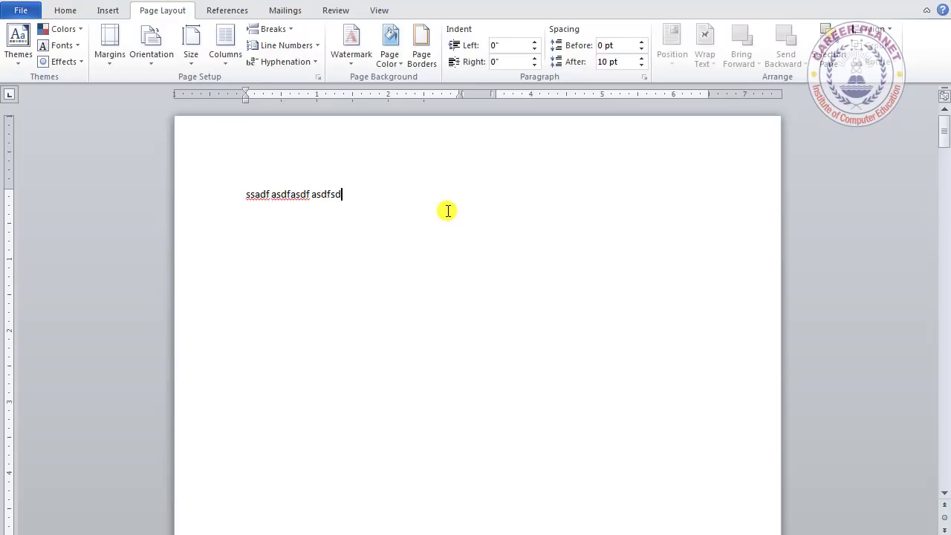
# Step: Replace the test line with =rand() to generate three sample paragraphs
pyautogui.hotkey('ctrl', 'a')
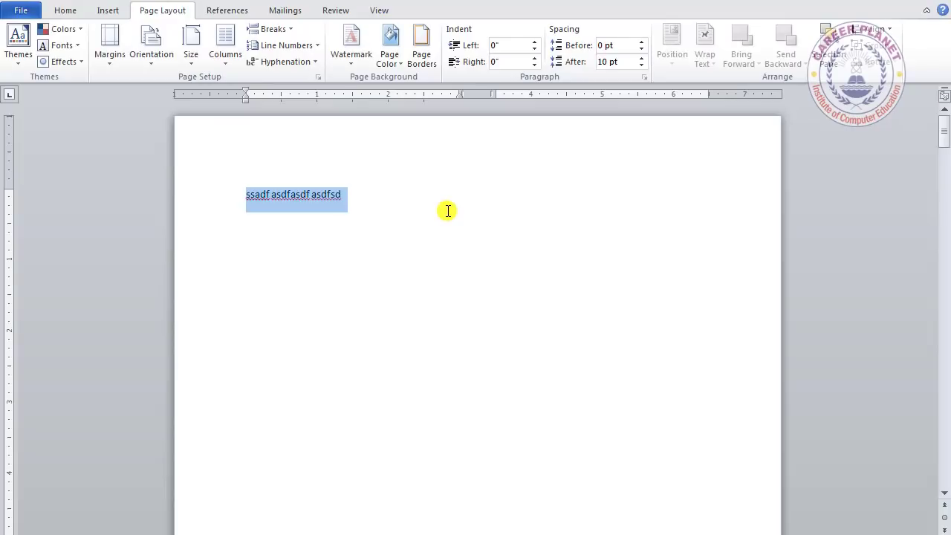
pyautogui.write('=rand(')
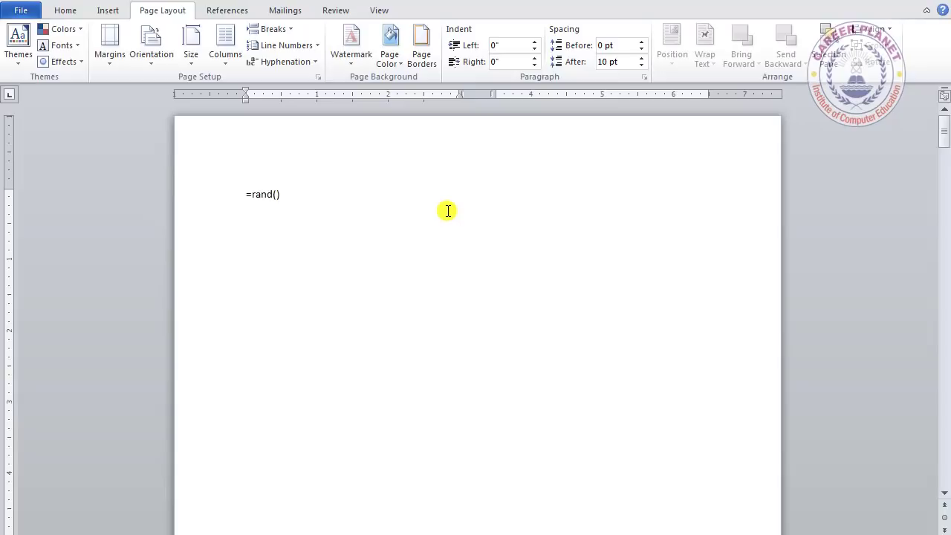
pyautogui.press('Return')
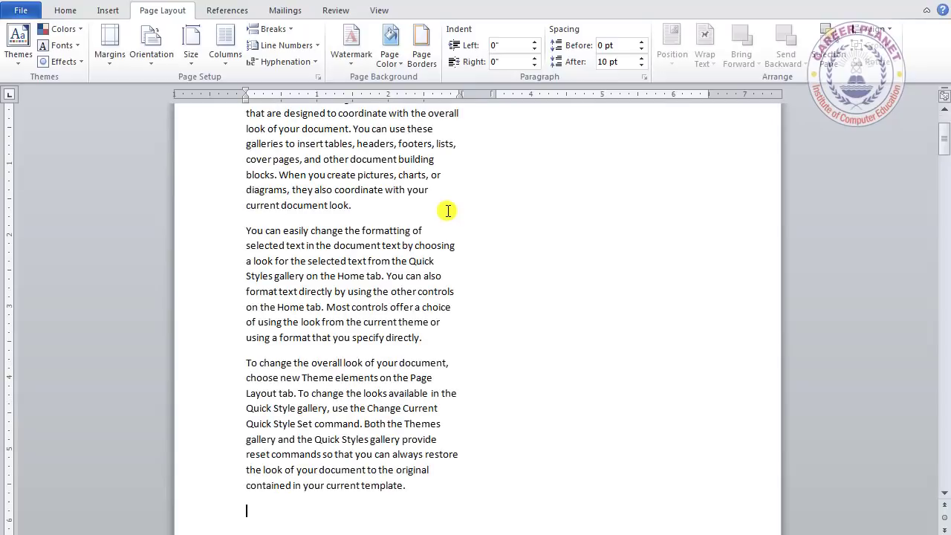
pyautogui.scroll(2, 361, 273)
pyautogui.scroll(-3, 339, 290)
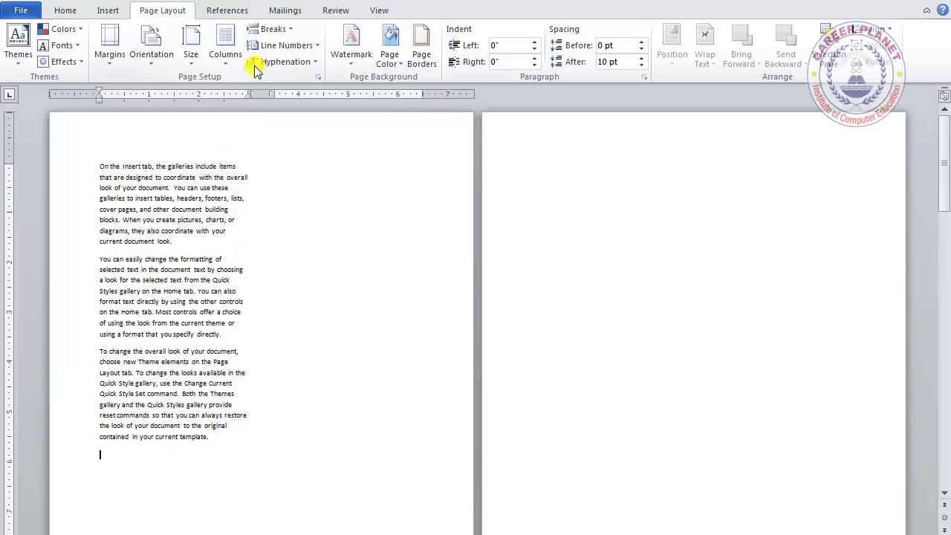
# Step: Insert a Column break and generate the three =rand() paragraphs in the second column
pyautogui.click(271, 29)
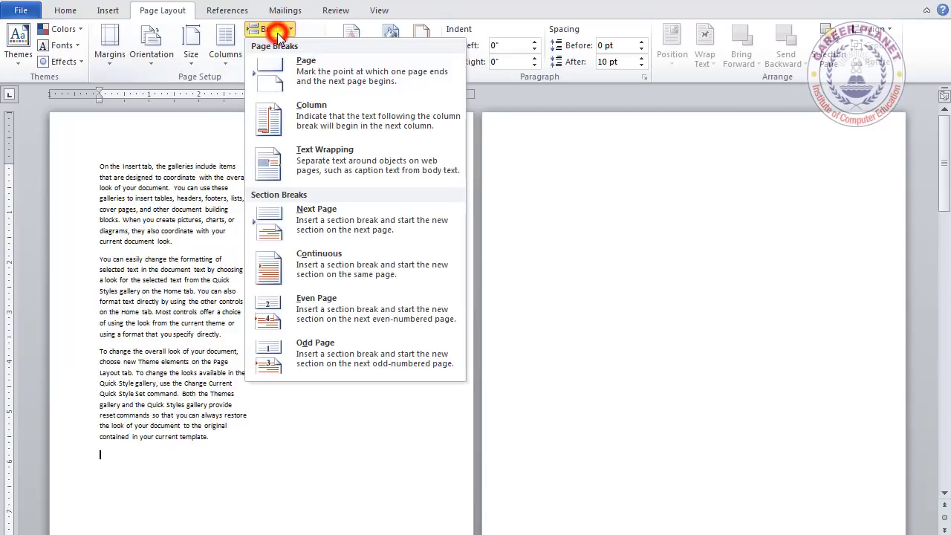
pyautogui.click(303, 136)
pyautogui.write('=rand()')
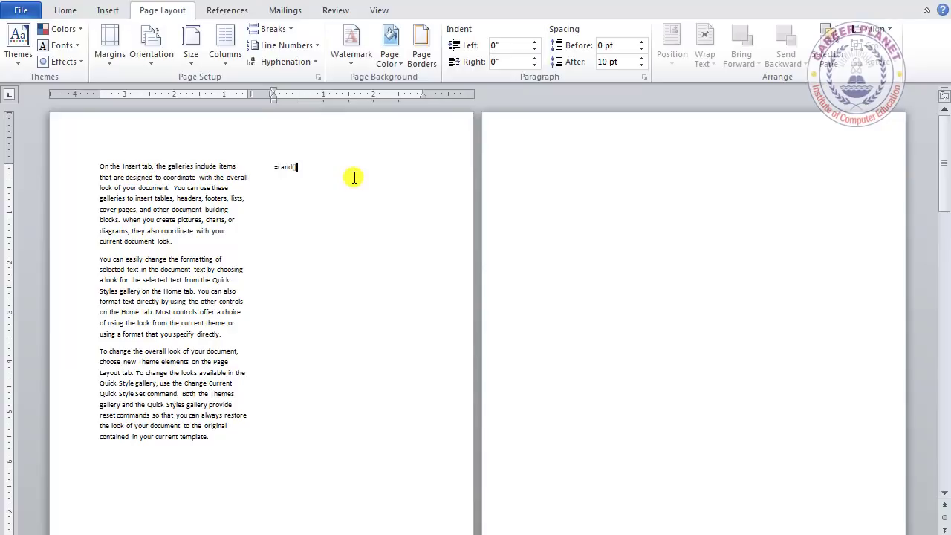
pyautogui.press('Return')
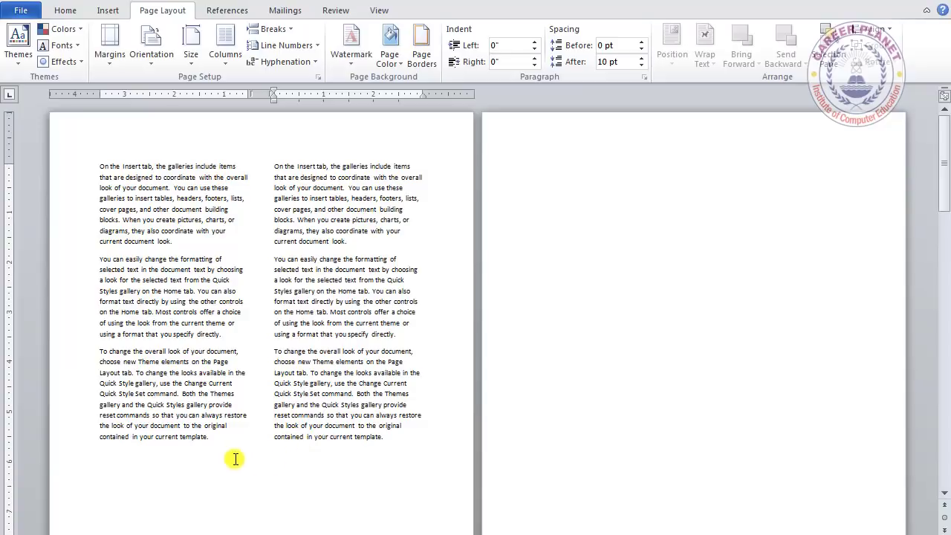
pyautogui.click(282, 450)
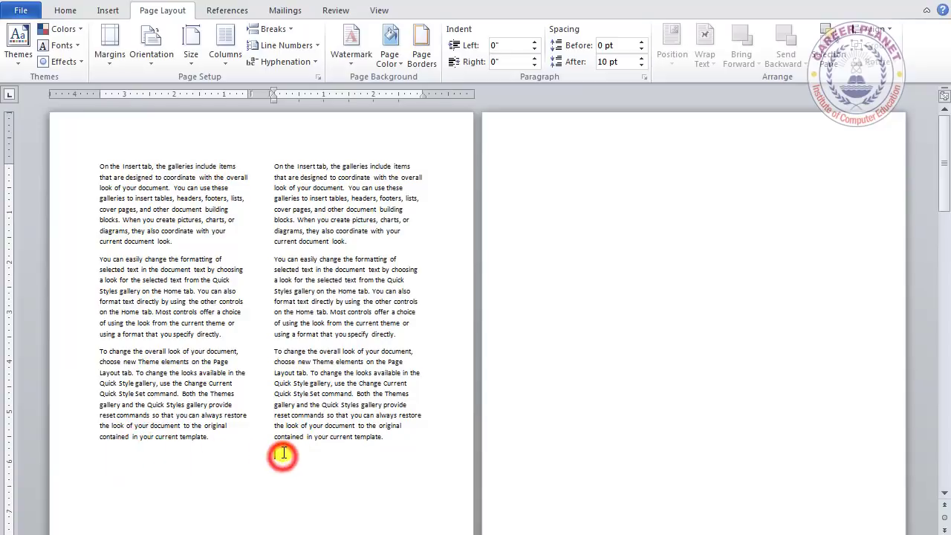
pyautogui.click(269, 29)
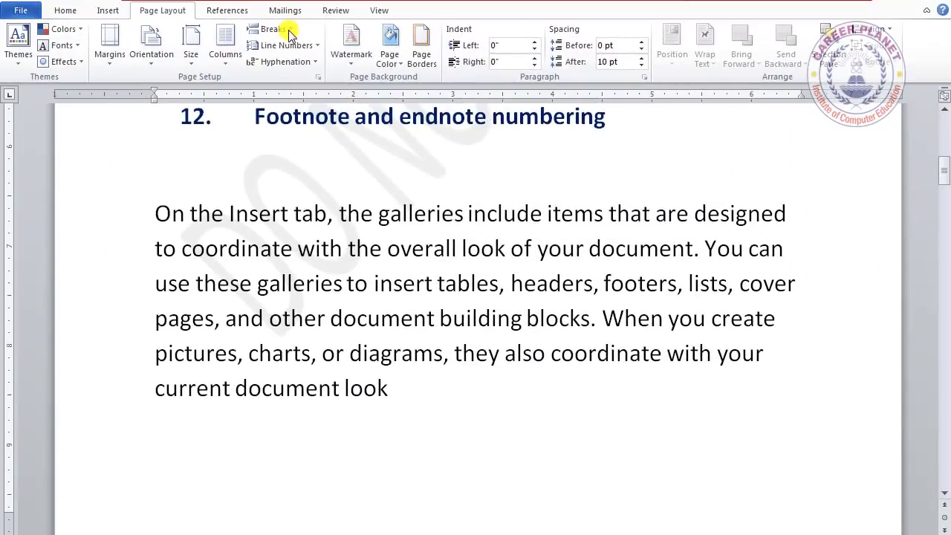
pyautogui.click(289, 32)
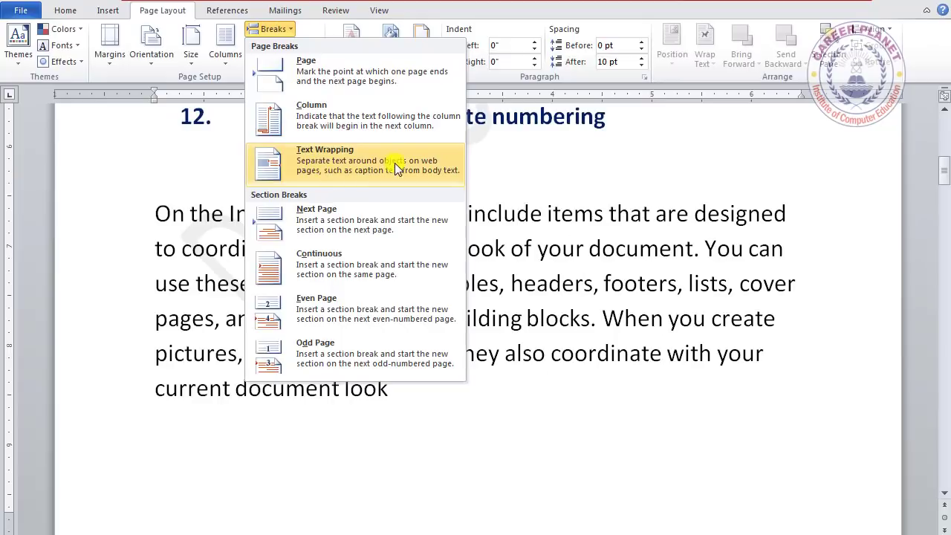
pyautogui.click(662, 274)
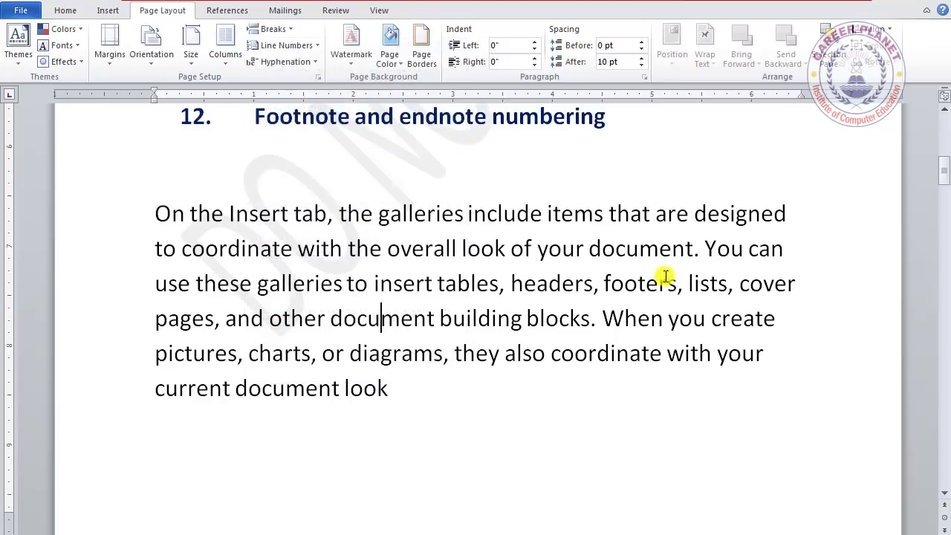
pyautogui.click(705, 251)
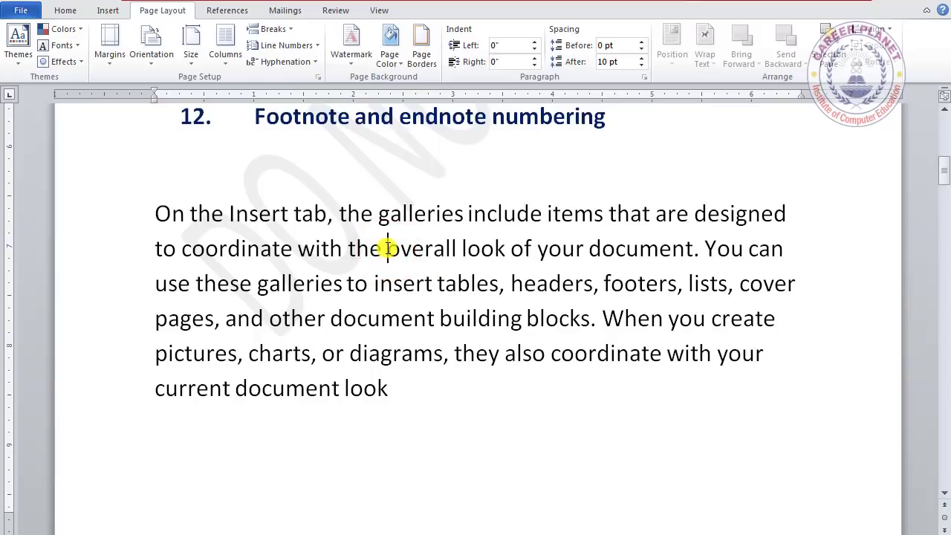
pyautogui.moveTo(387, 248); pyautogui.dragTo(786, 251)
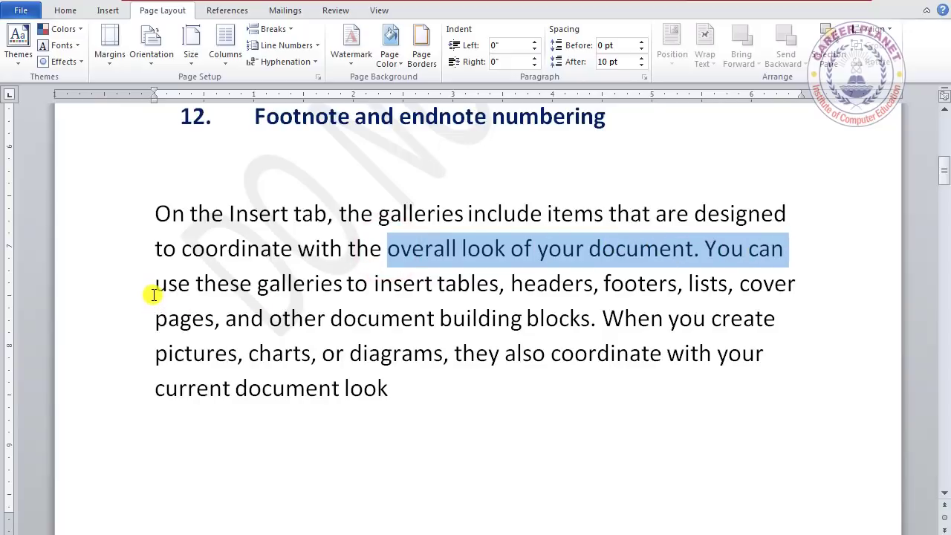
pyautogui.click(387, 249)
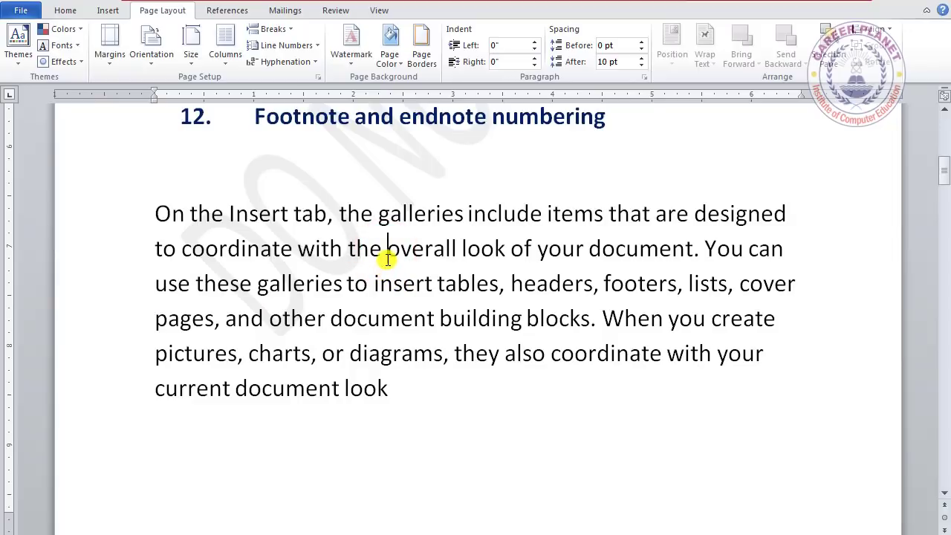
# Step: Try a text-wrapping break before 'overall', swap it for a paragraph break, and select that paragraph
pyautogui.click(272, 30)
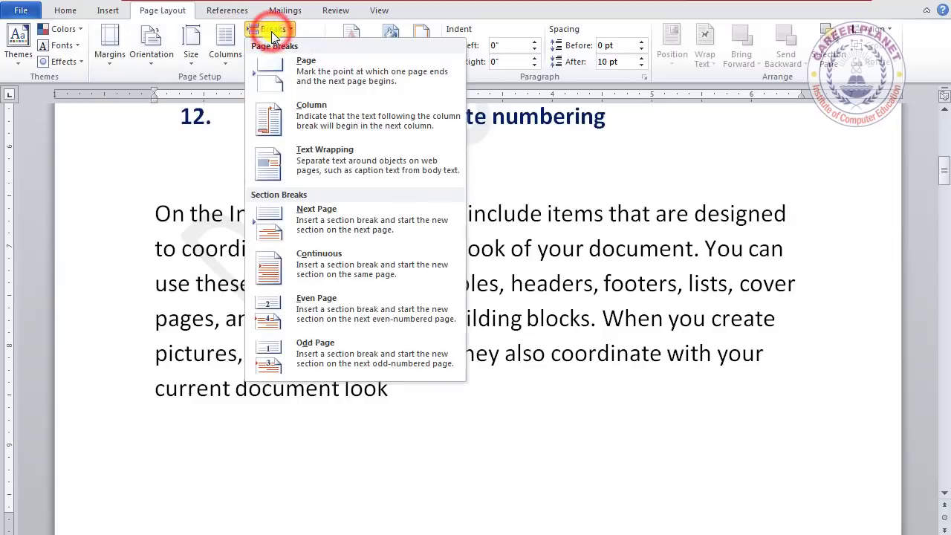
pyautogui.click(316, 164)
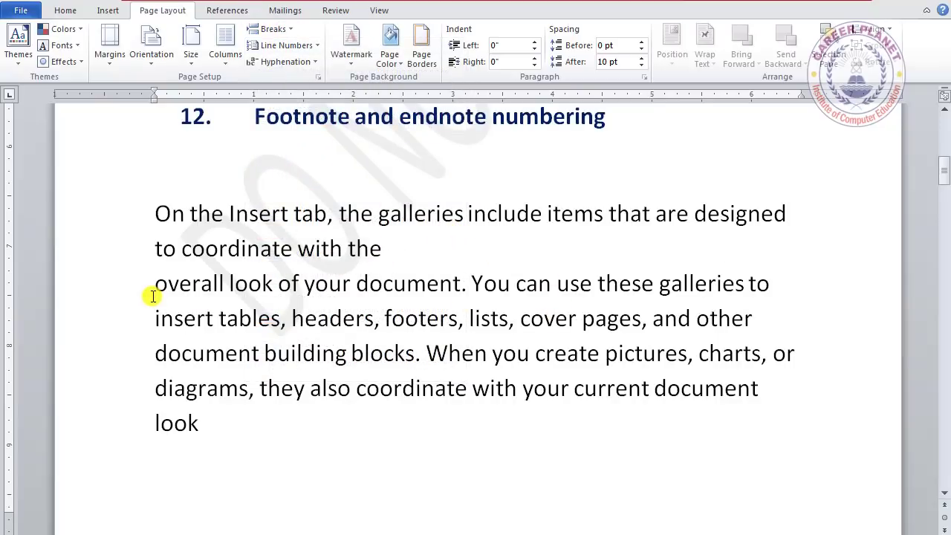
pyautogui.press('BackSpace')
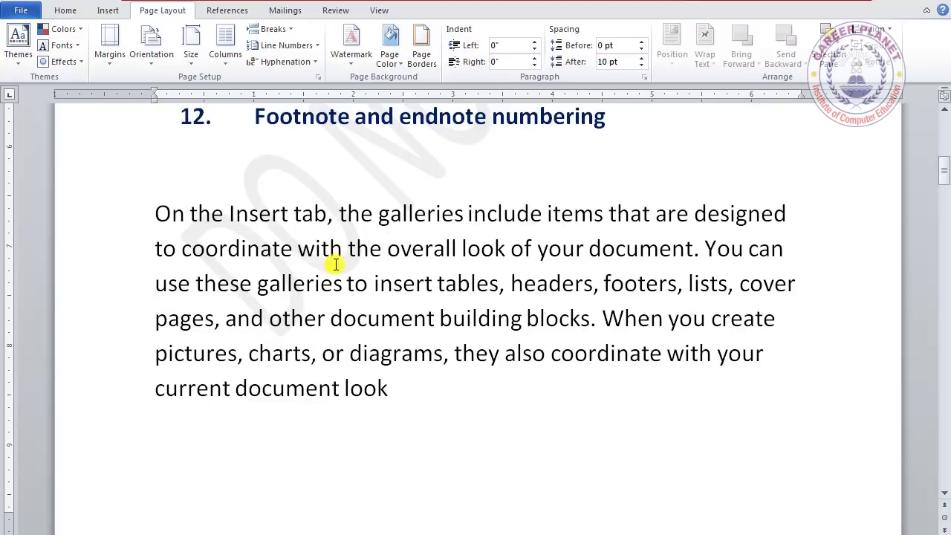
pyautogui.press('Return')
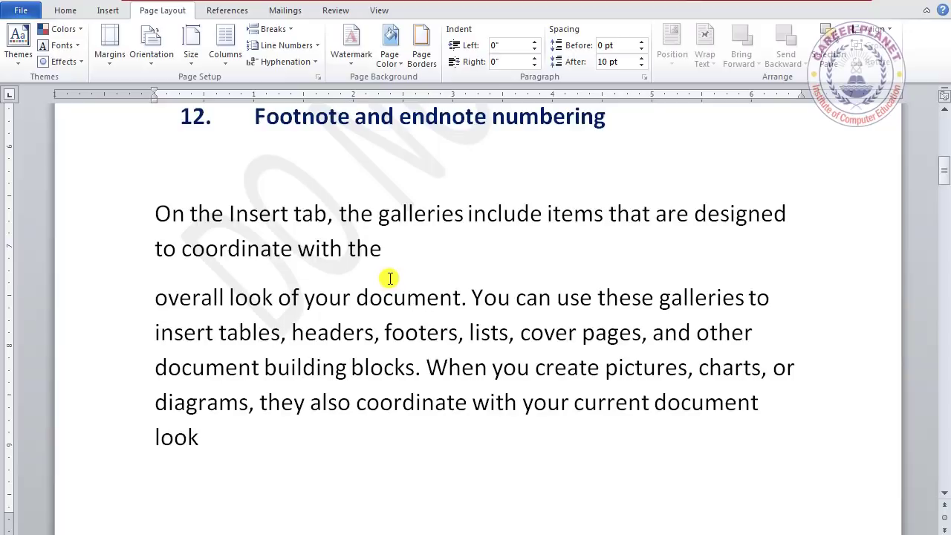
pyautogui.moveTo(151, 301); pyautogui.dragTo(273, 433)
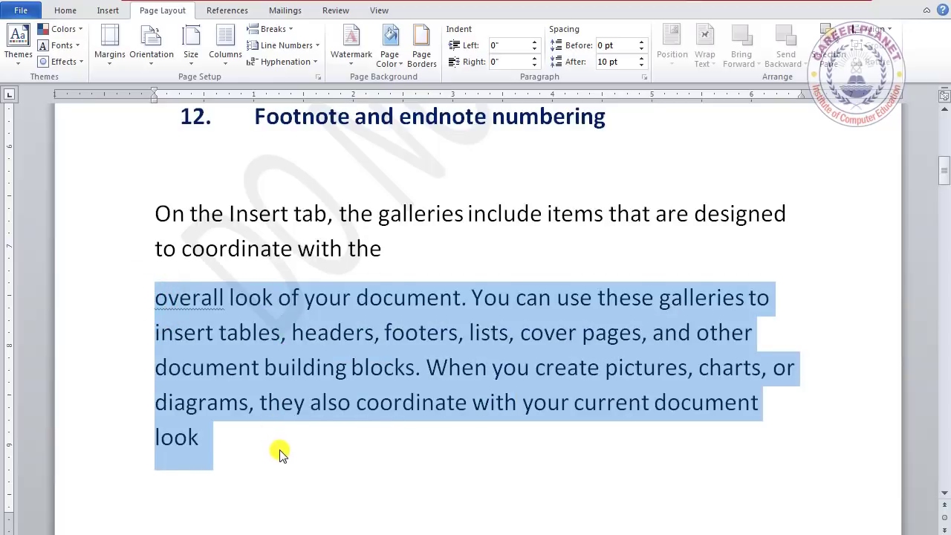
# Step: Reinsert a Text Wrapping break so 'overall' continues on a new line
pyautogui.click(271, 29)
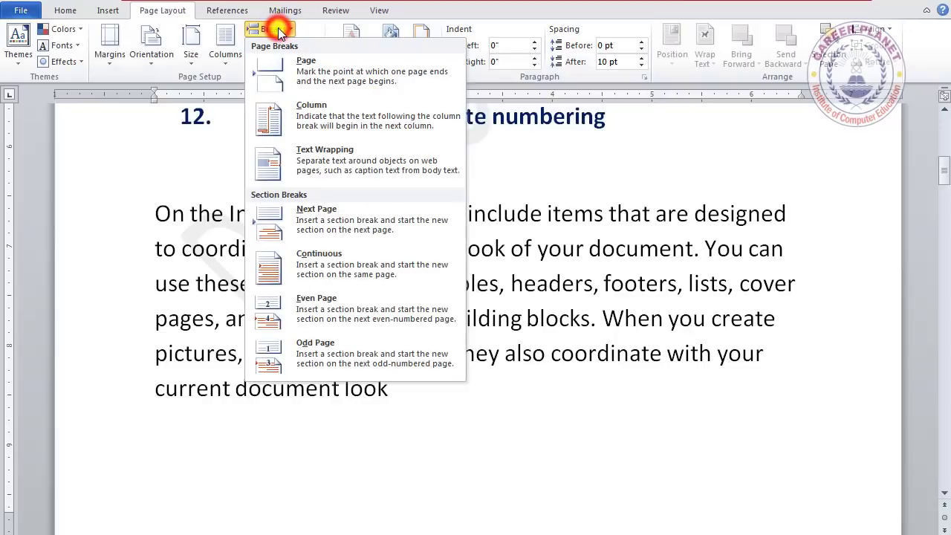
pyautogui.click(310, 160)
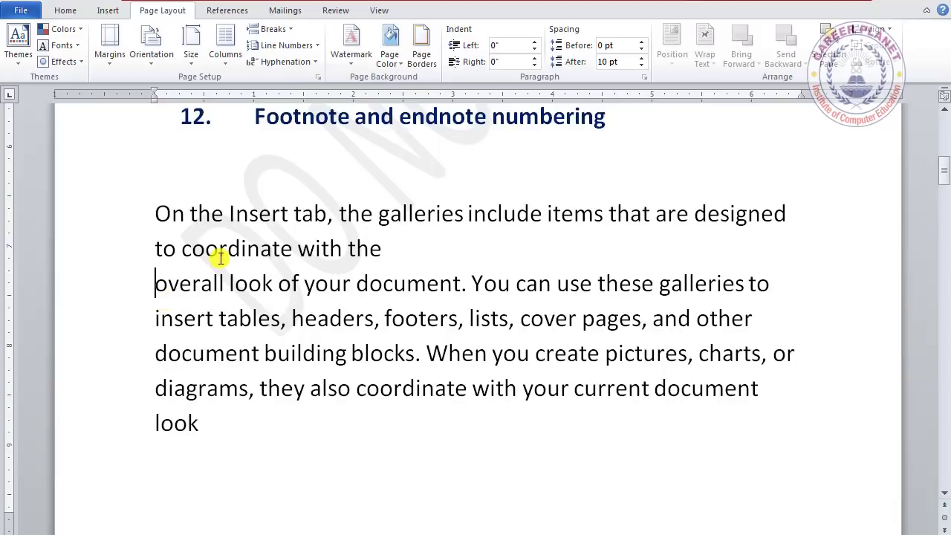
pyautogui.click(275, 30)
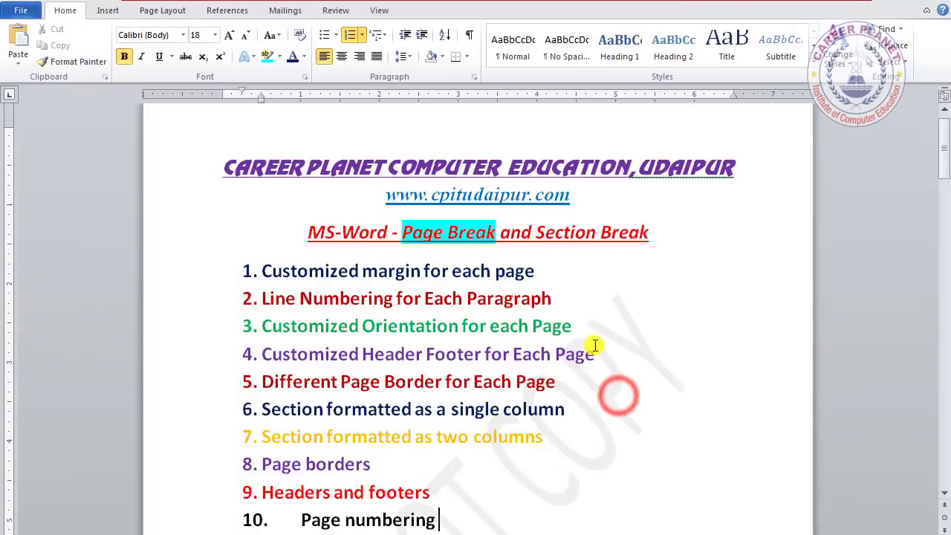
# Step: Drag the ruler's right margin marker from 6.5" to 7" so text reflows wider on all pages
pyautogui.scroll(-1, 595, 345)
pyautogui.scroll(-4, 595, 345)
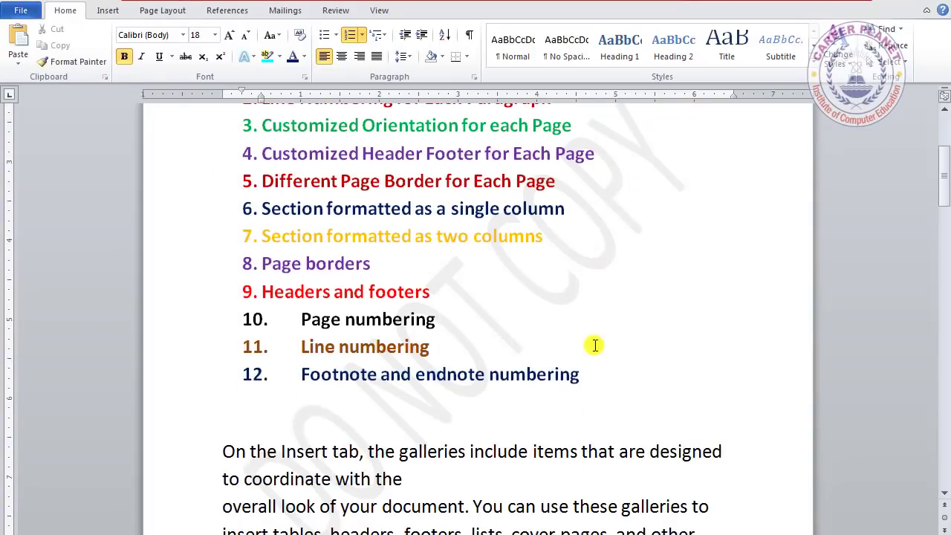
pyautogui.scroll(-3, 596, 345)
pyautogui.keyDown('ctrl'); pyautogui.scroll(-5, 595, 345); pyautogui.keyUp('ctrl')
pyautogui.keyDown('ctrl'); pyautogui.scroll(-3, 595, 345); pyautogui.keyUp('ctrl')
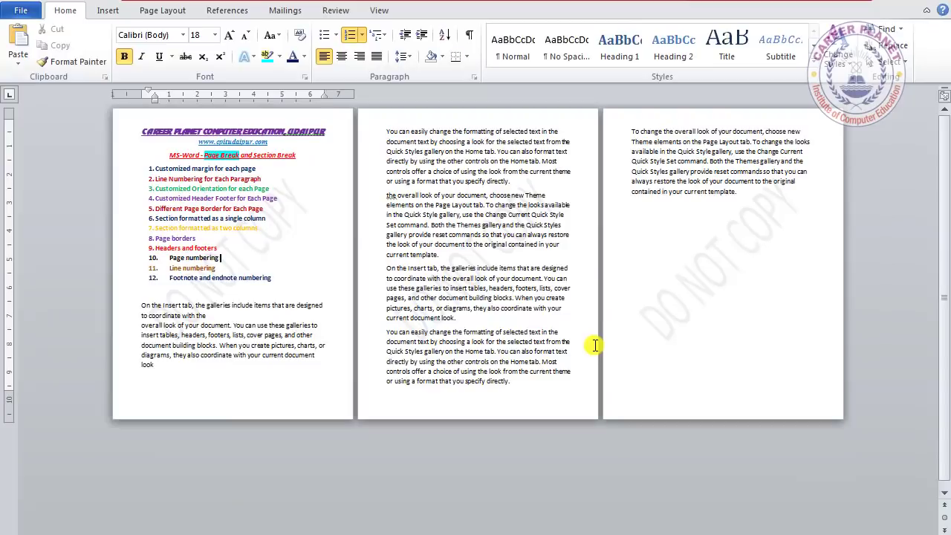
pyautogui.click(195, 182)
pyautogui.keyDown('ctrl'); pyautogui.scroll(2, 205, 223); pyautogui.keyUp('ctrl')
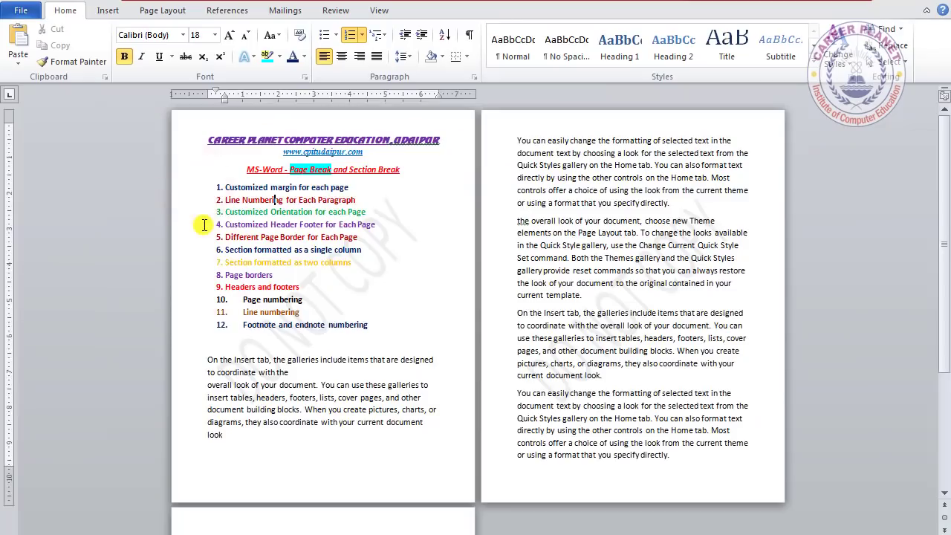
pyautogui.keyDown('ctrl'); pyautogui.scroll(1, 205, 223); pyautogui.keyUp('ctrl')
pyautogui.keyDown('ctrl'); pyautogui.scroll(-3, 205, 223); pyautogui.keyUp('ctrl')
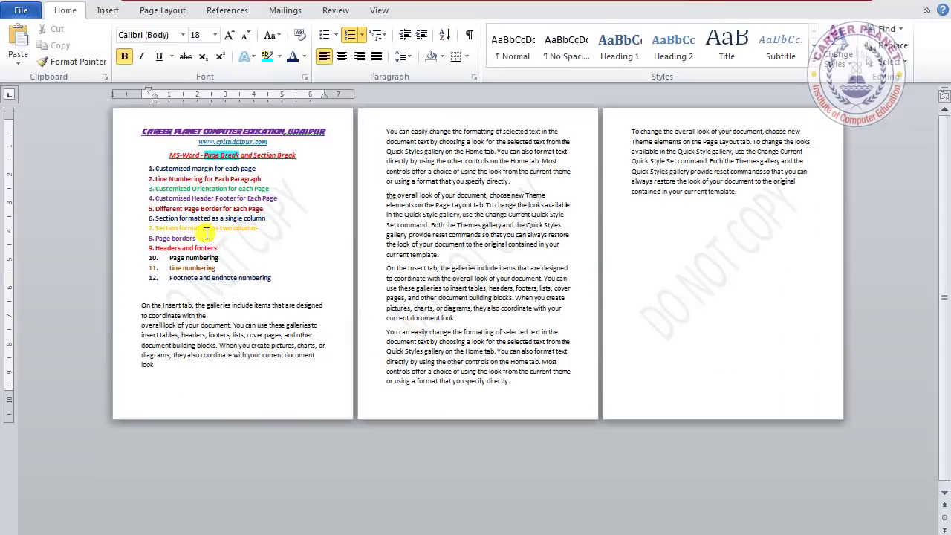
pyautogui.click(503, 230)
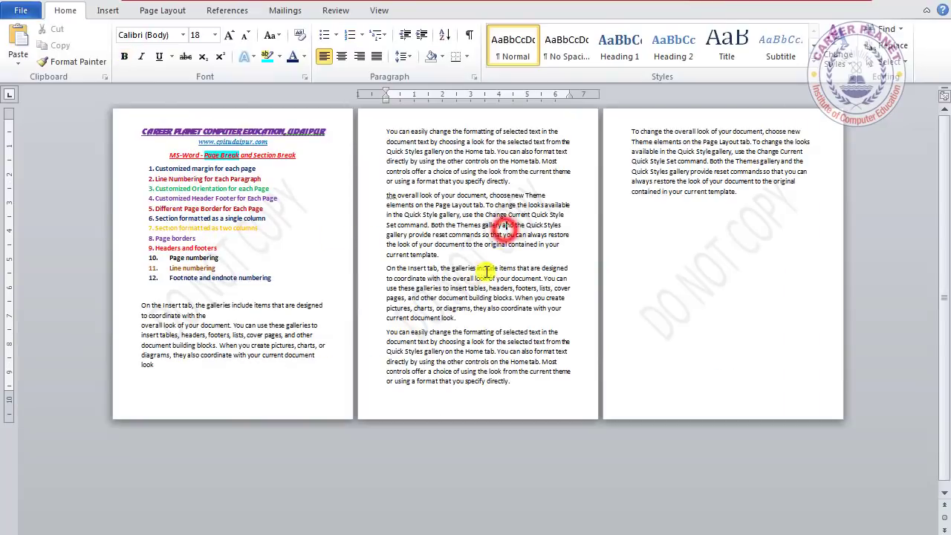
pyautogui.click(265, 210)
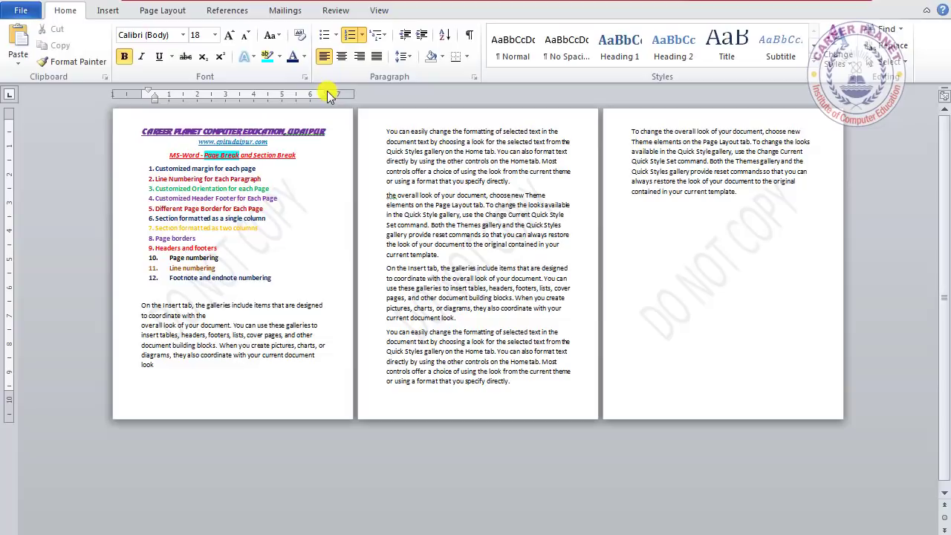
pyautogui.moveTo(324, 92); pyautogui.dragTo(342, 91)
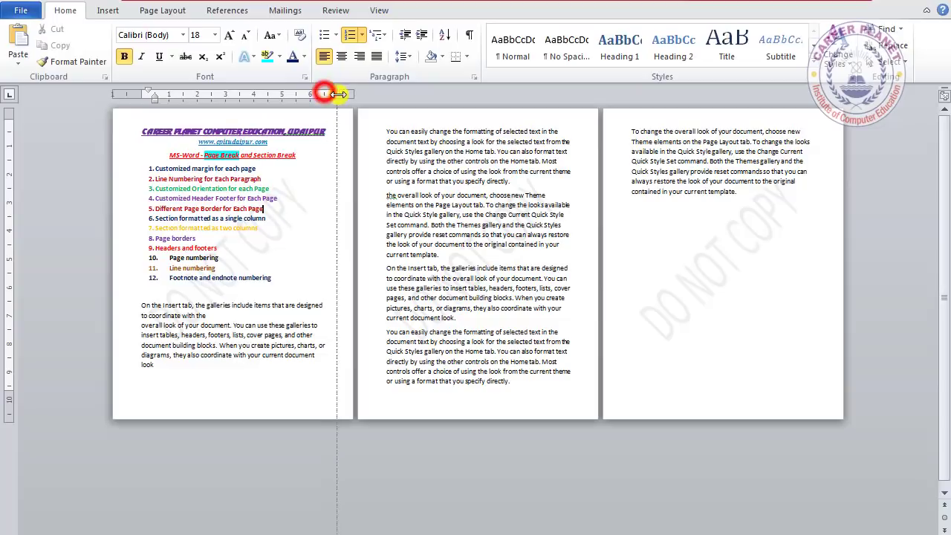
pyautogui.click(255, 189)
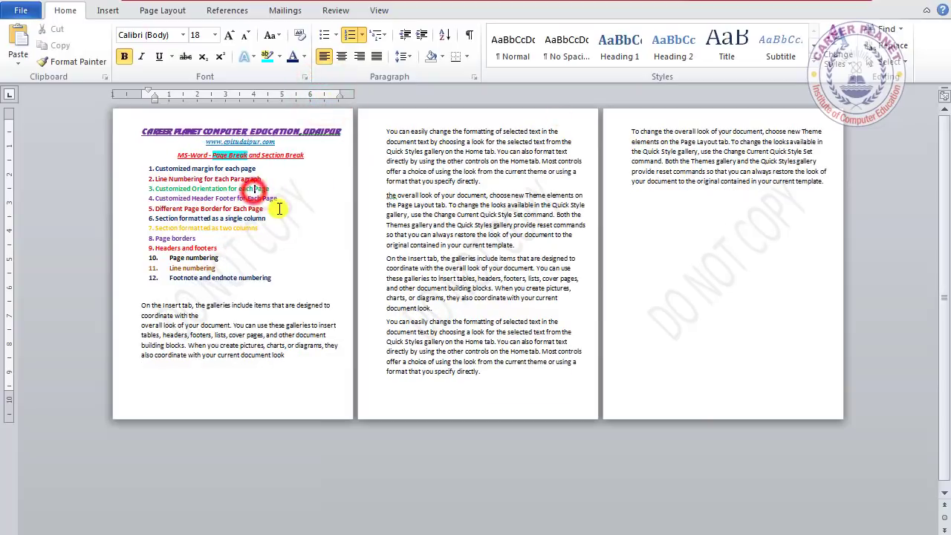
# Step: Apply the Moderate margin preset, undoing a trial left-margin drag on the ruler
pyautogui.click(168, 10)
pyautogui.click(110, 51)
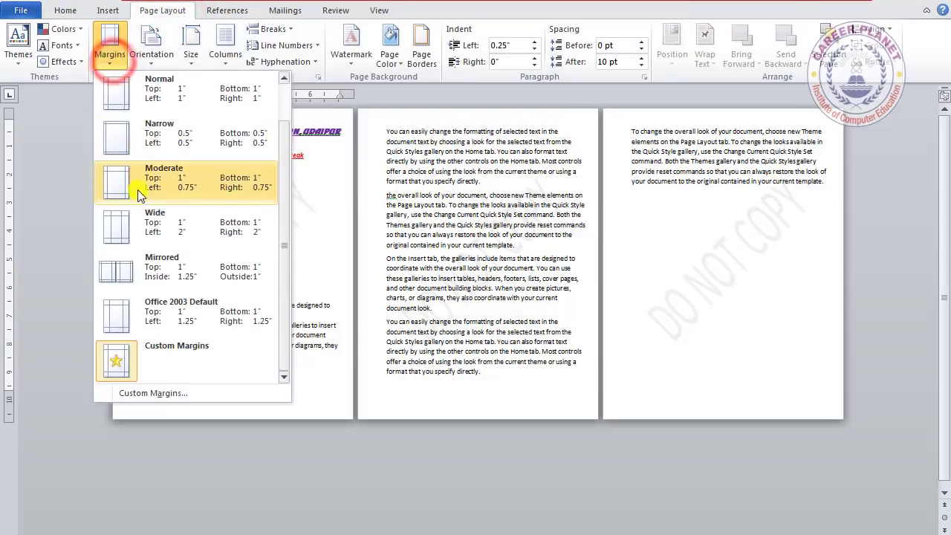
pyautogui.click(145, 184)
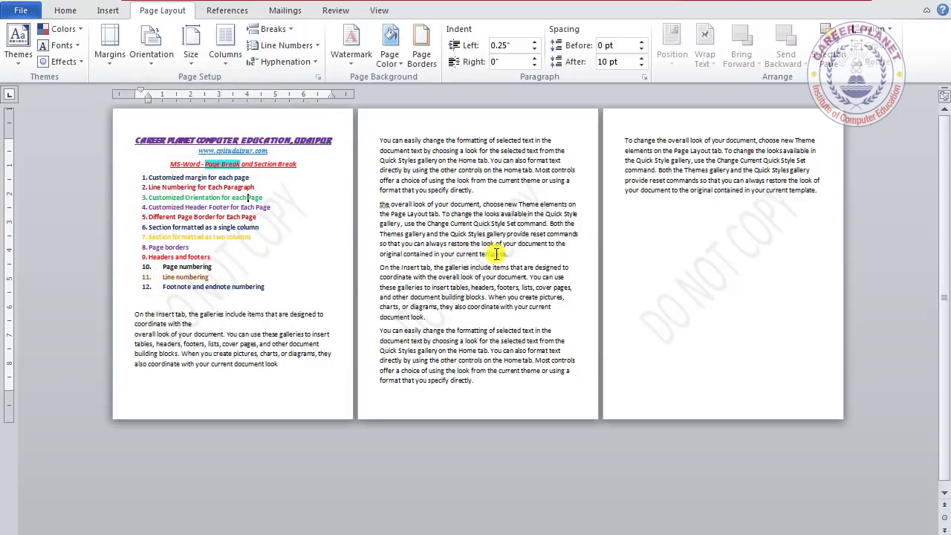
pyautogui.click(182, 177)
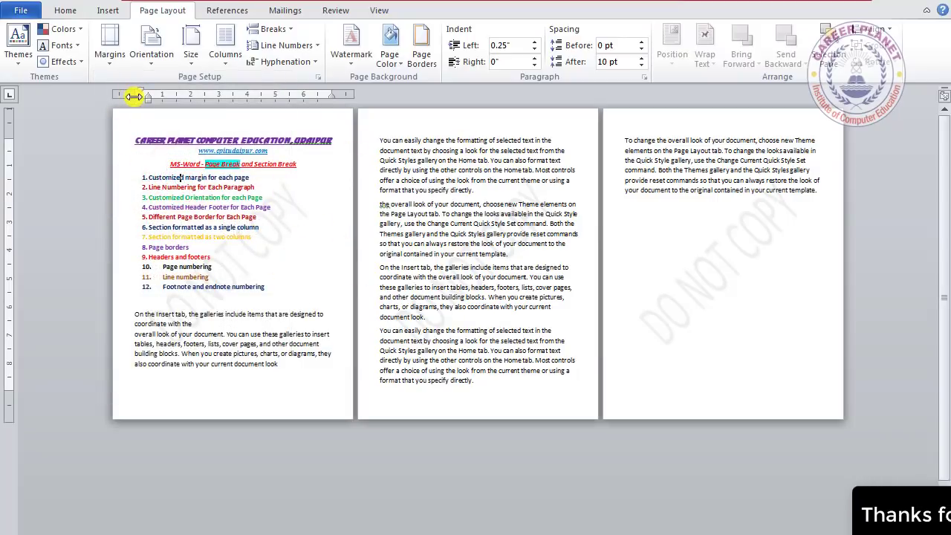
pyautogui.moveTo(133, 97); pyautogui.dragTo(211, 96)
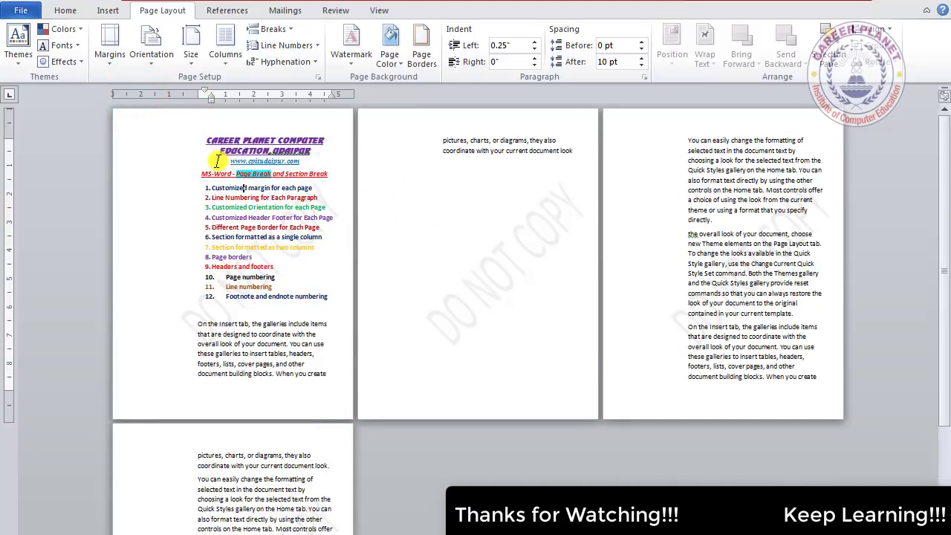
pyautogui.hotkey('ctrl', 'z')
# Step: Try landscape orientation, then undo it to keep the pages portrait
pyautogui.click(150, 56)
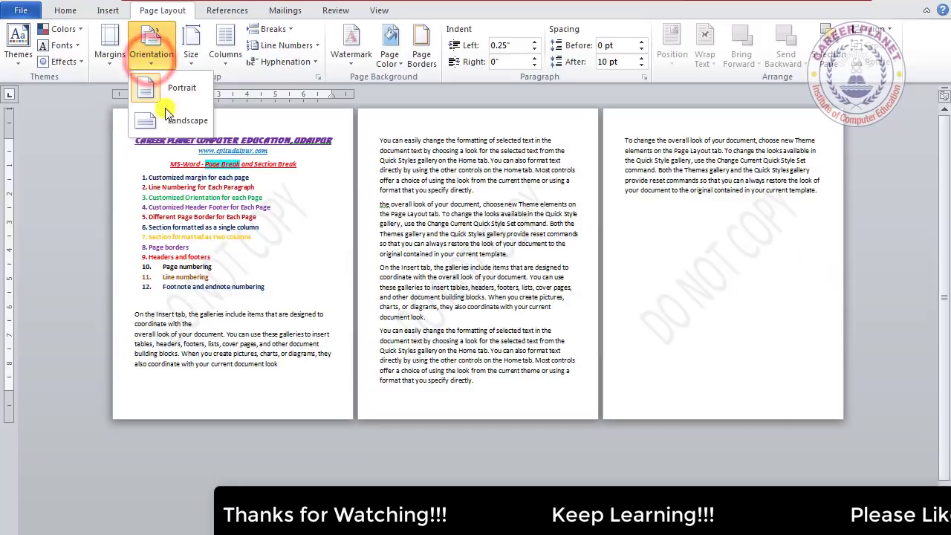
pyautogui.click(175, 125)
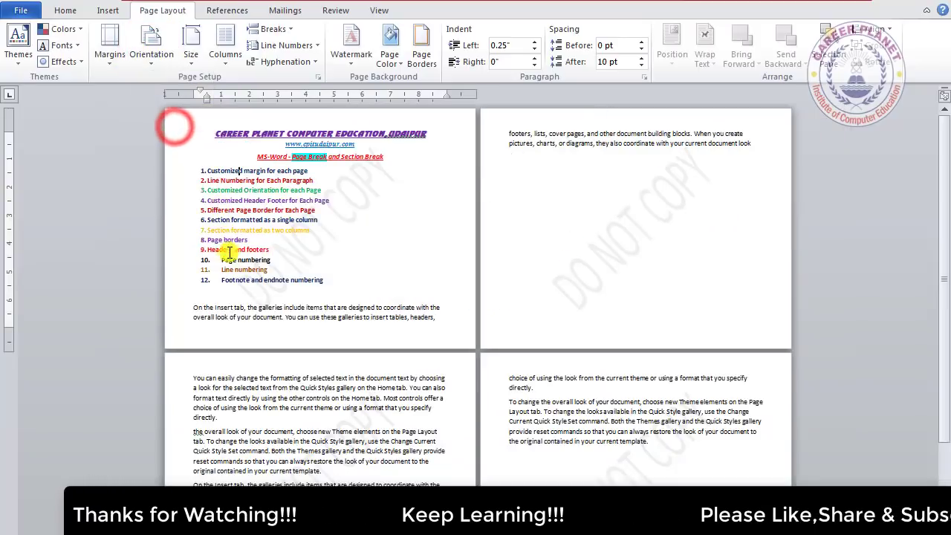
pyautogui.scroll(-3, 371, 263)
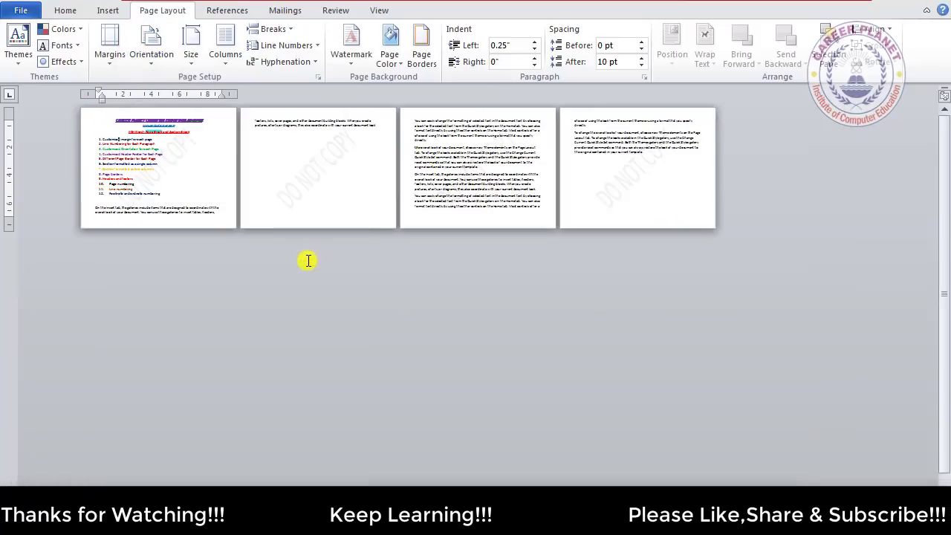
pyautogui.hotkey('ctrl', 'z')
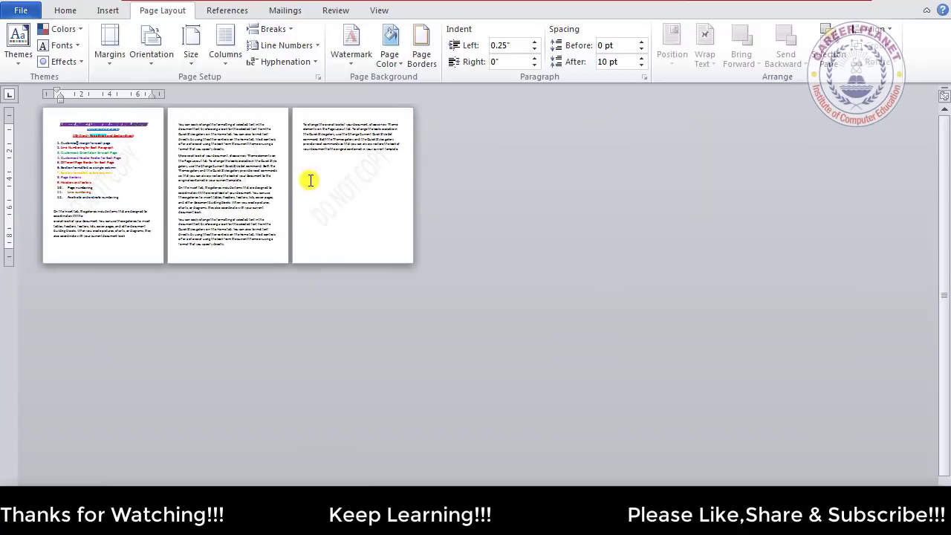
pyautogui.scroll(2, 170, 107)
pyautogui.scroll(2, 178, 104)
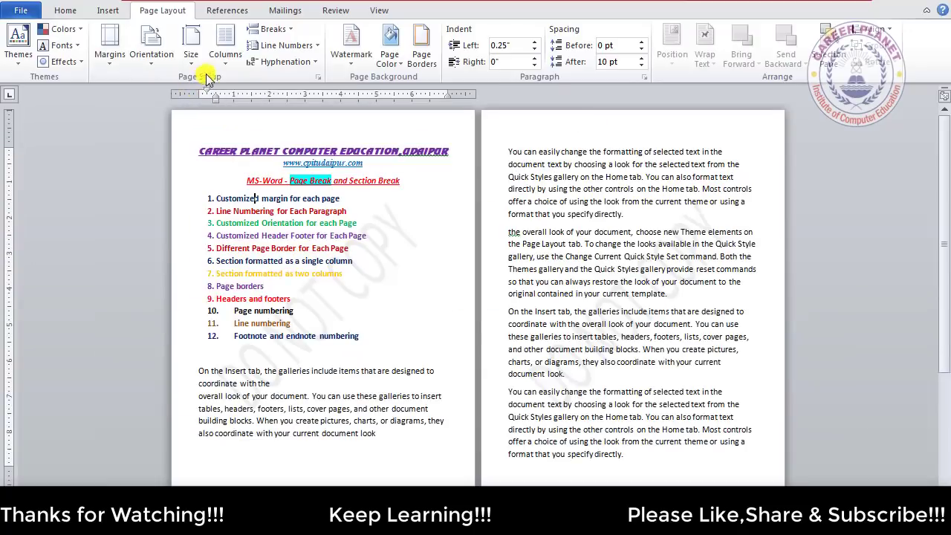
# Step: Lay the text out in two columns, leaving Line Numbers unchanged
pyautogui.click(226, 55)
pyautogui.click(253, 123)
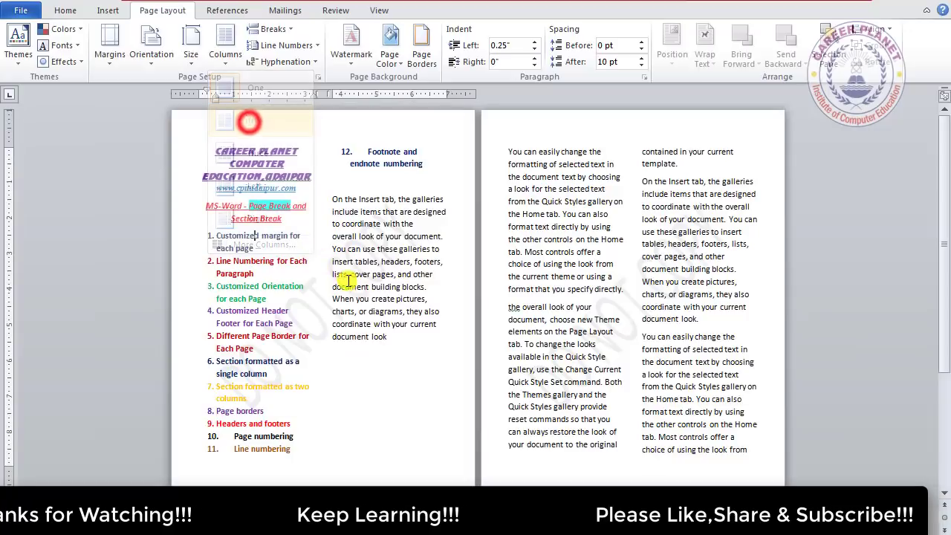
pyautogui.scroll(-2, 354, 270)
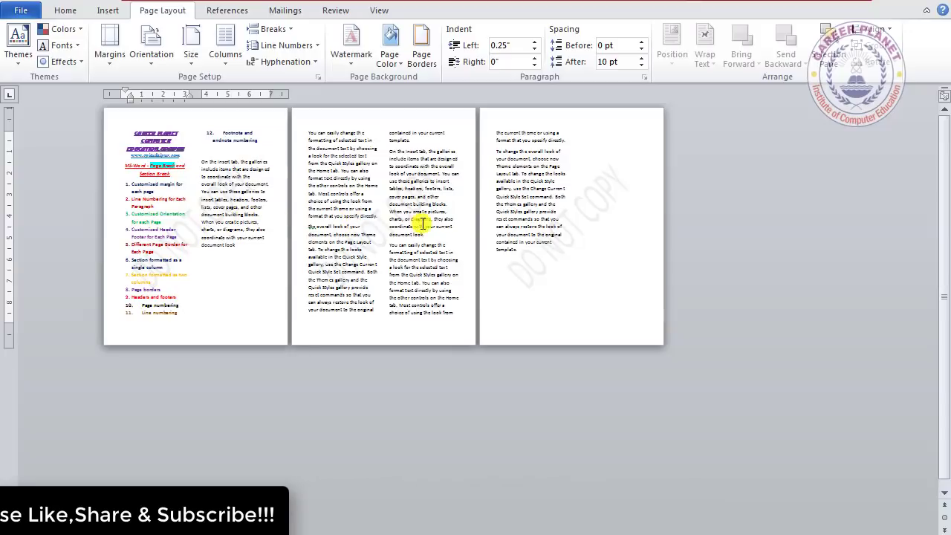
pyautogui.click(304, 46)
pyautogui.click(303, 46)
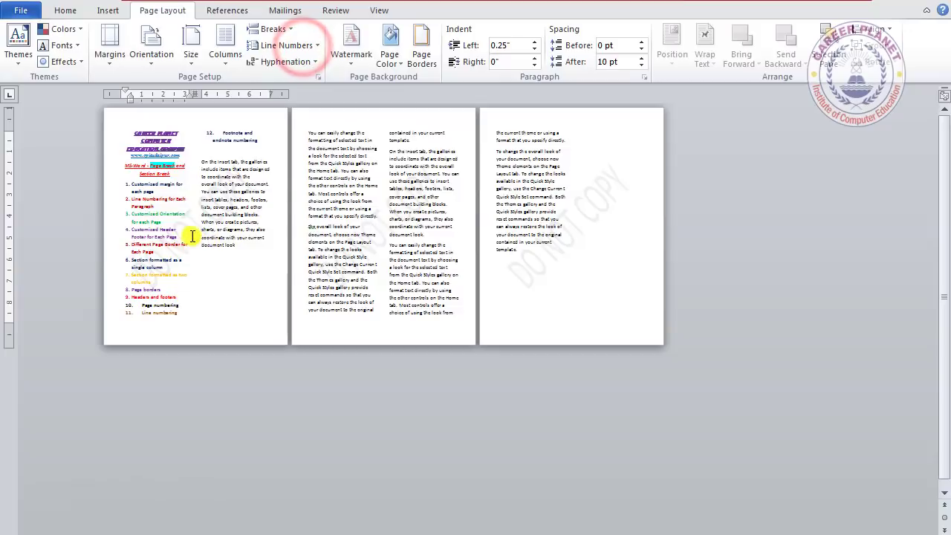
pyautogui.keyDown('ctrl'); pyautogui.scroll(5, 231, 242); pyautogui.keyUp('ctrl')
pyautogui.hotkey('ctrl', 'z')
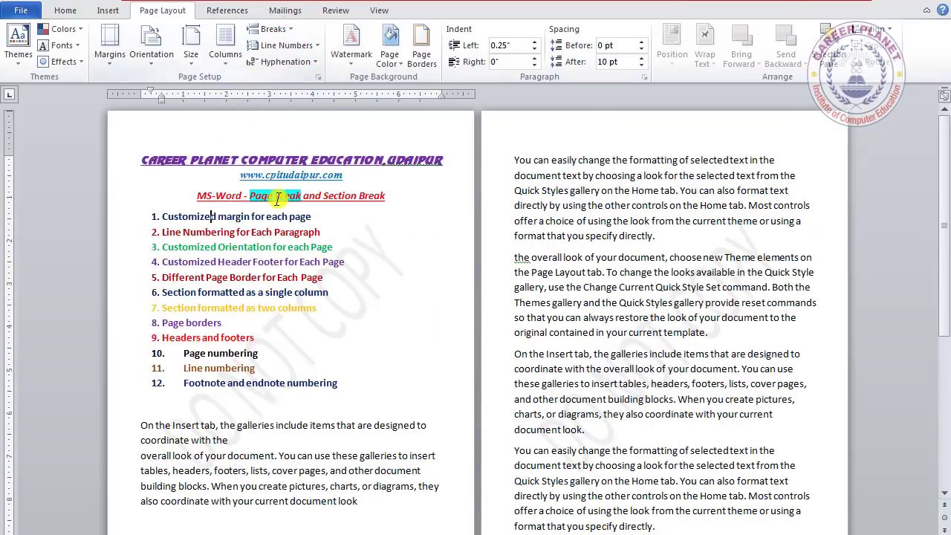
pyautogui.keyDown('ctrl'); pyautogui.scroll(-2, 307, 277); pyautogui.keyUp('ctrl')
pyautogui.keyDown('ctrl'); pyautogui.scroll(-2, 274, 252); pyautogui.keyUp('ctrl')
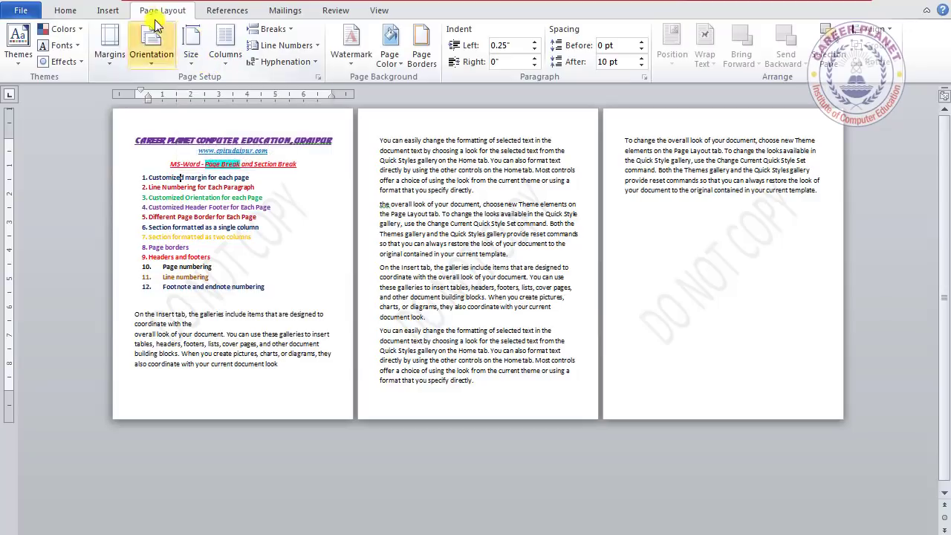
pyautogui.click(108, 11)
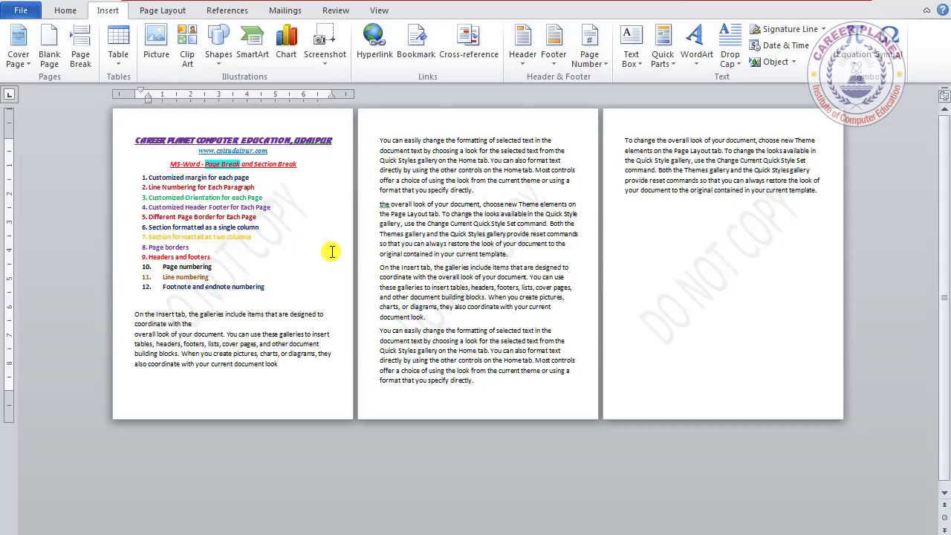
pyautogui.click(168, 11)
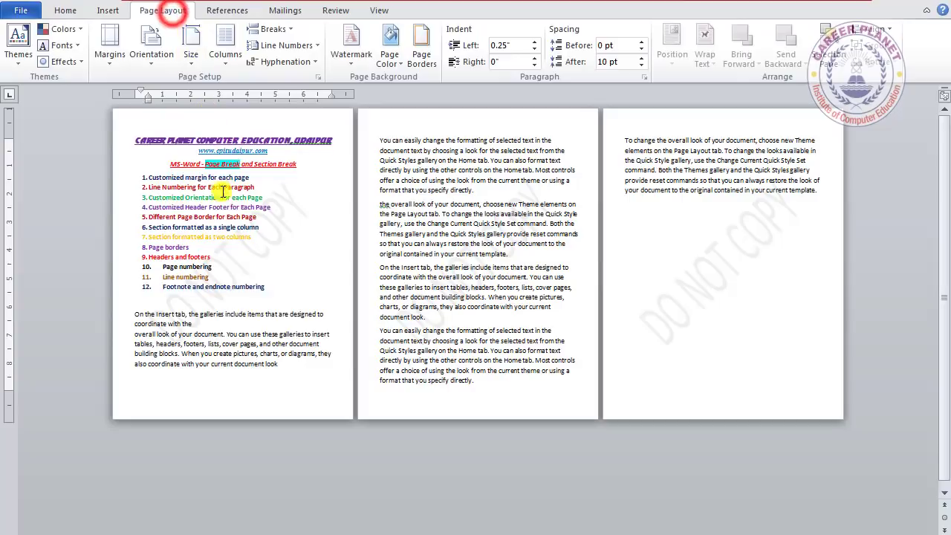
pyautogui.click(241, 217)
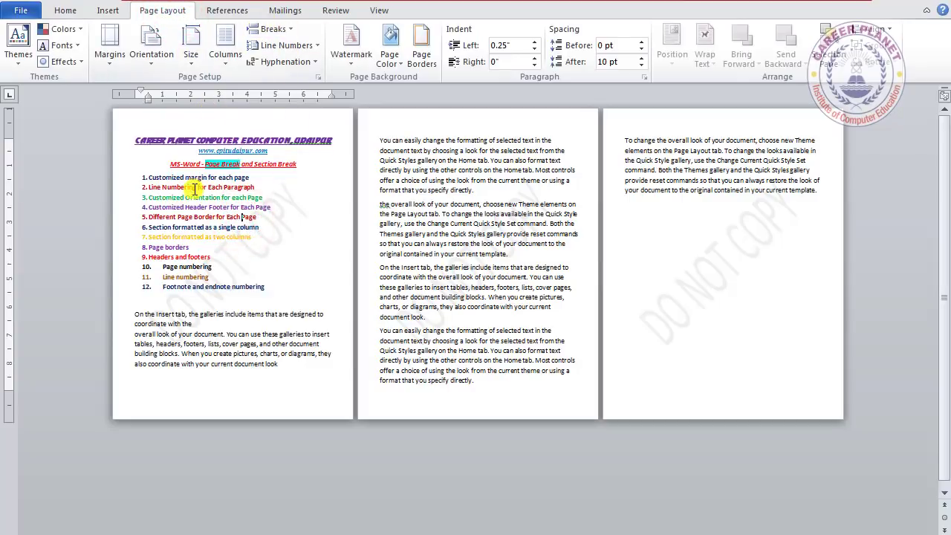
pyautogui.moveTo(144, 140); pyautogui.dragTo(323, 370)
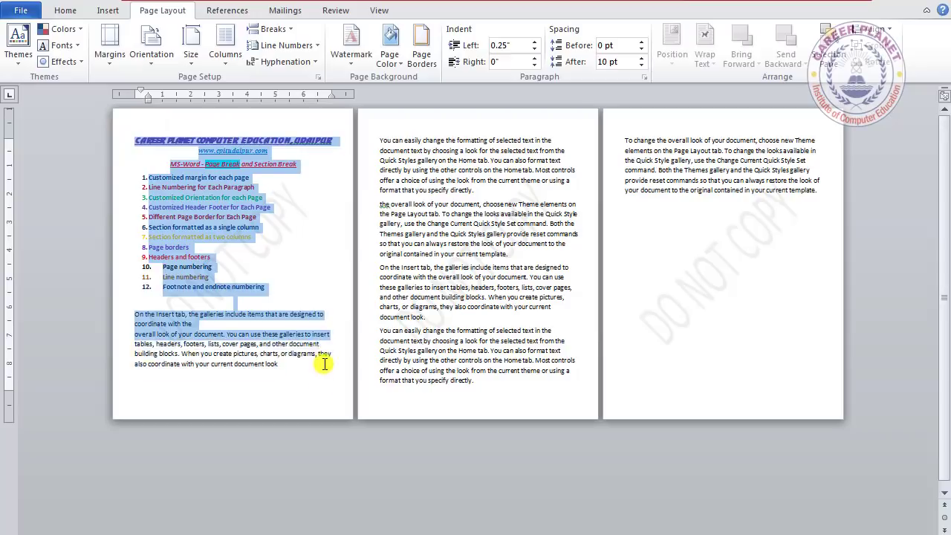
pyautogui.moveTo(324, 369); pyautogui.dragTo(324, 391)
pyautogui.click(400, 150)
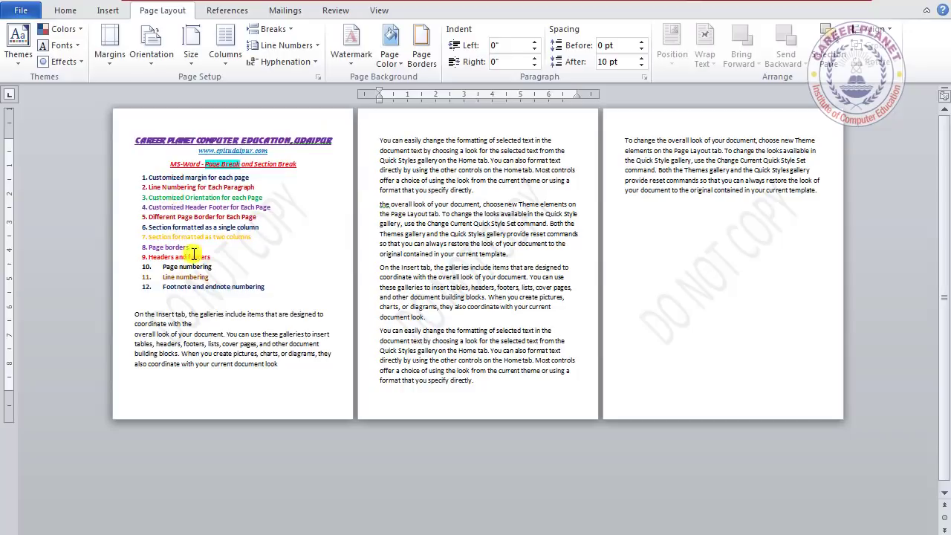
pyautogui.click(212, 285)
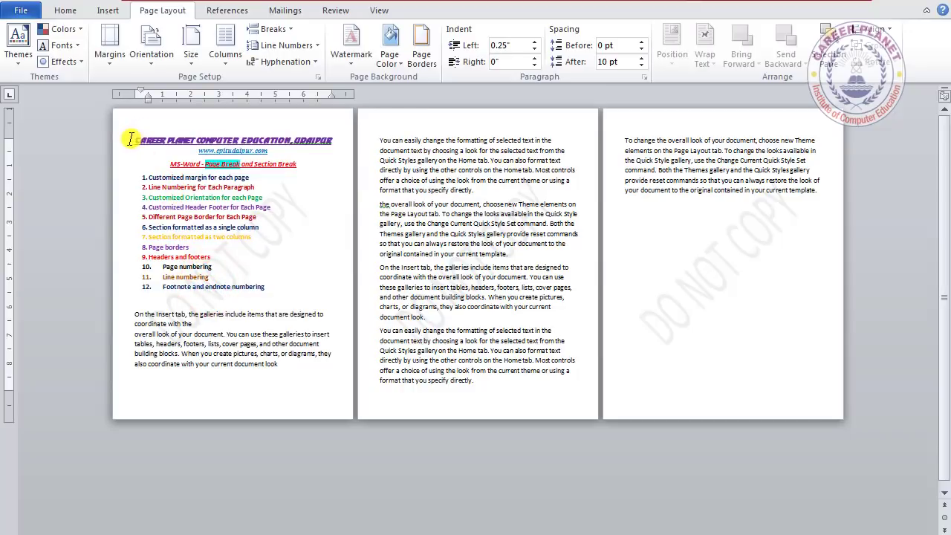
pyautogui.moveTo(131, 138)
pyautogui.mouseDown()
pyautogui.moveTo(287, 149)
pyautogui.moveTo(327, 362)
pyautogui.mouseUp()
pyautogui.click(386, 141)
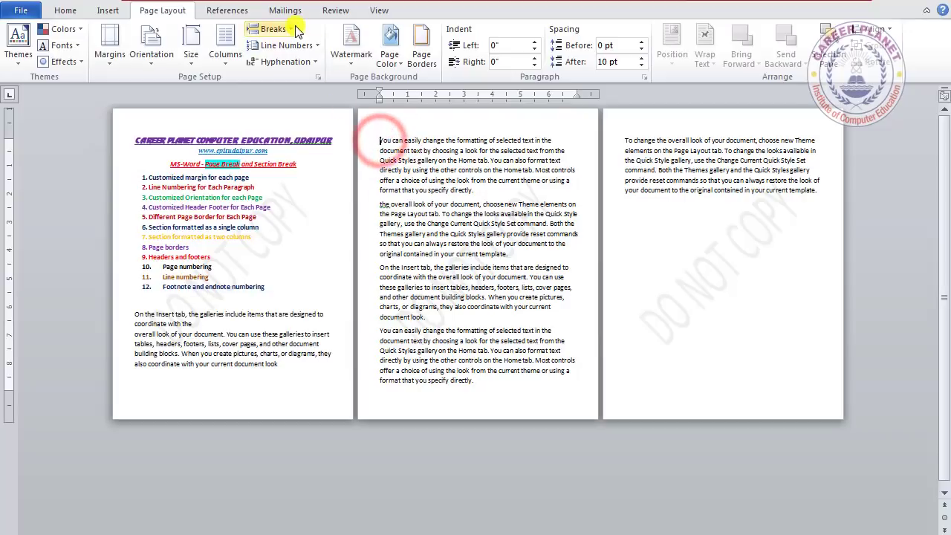
# Step: Insert a Next Page section break before the first word of page 2's text
pyautogui.click(440, 230)
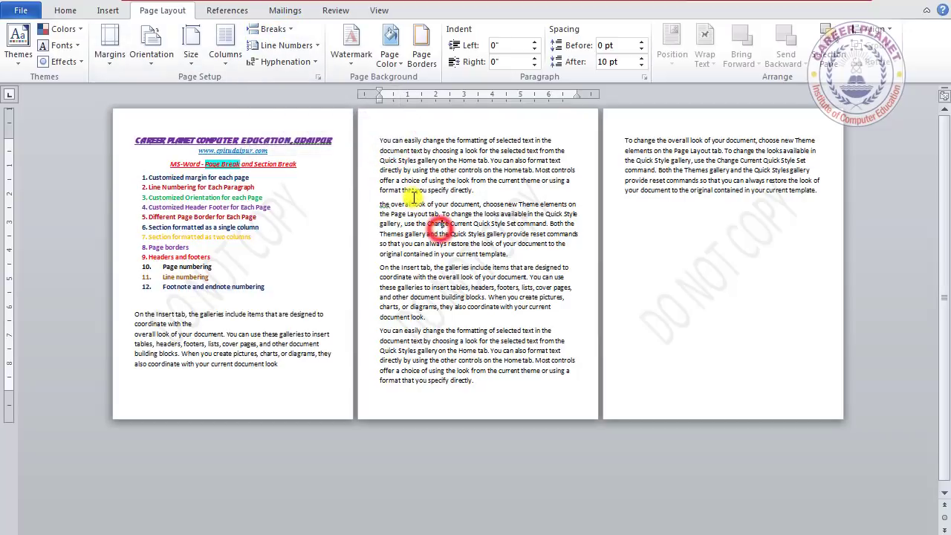
pyautogui.scroll(1, 399, 184)
pyautogui.scroll(1, 450, 180)
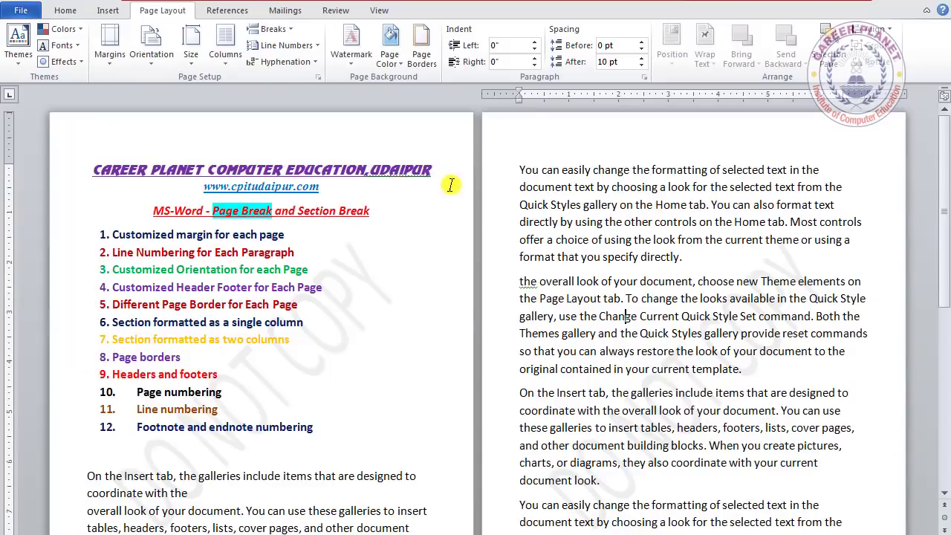
pyautogui.click(518, 170)
pyautogui.click(273, 29)
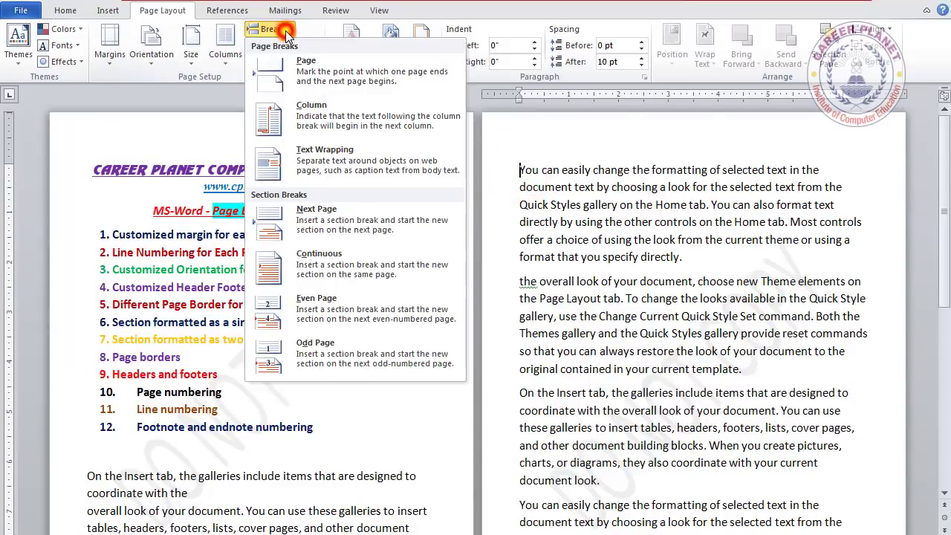
pyautogui.click(336, 227)
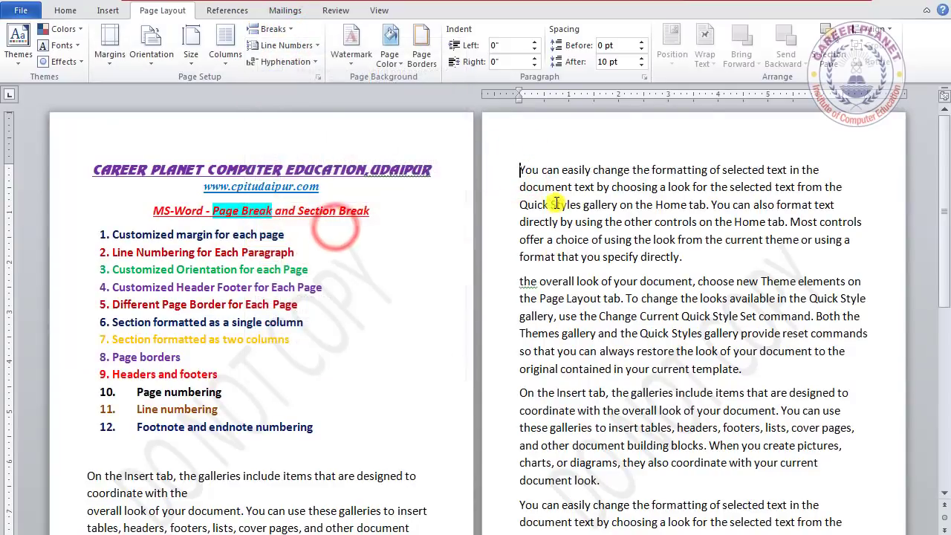
pyautogui.scroll(-4, 553, 201)
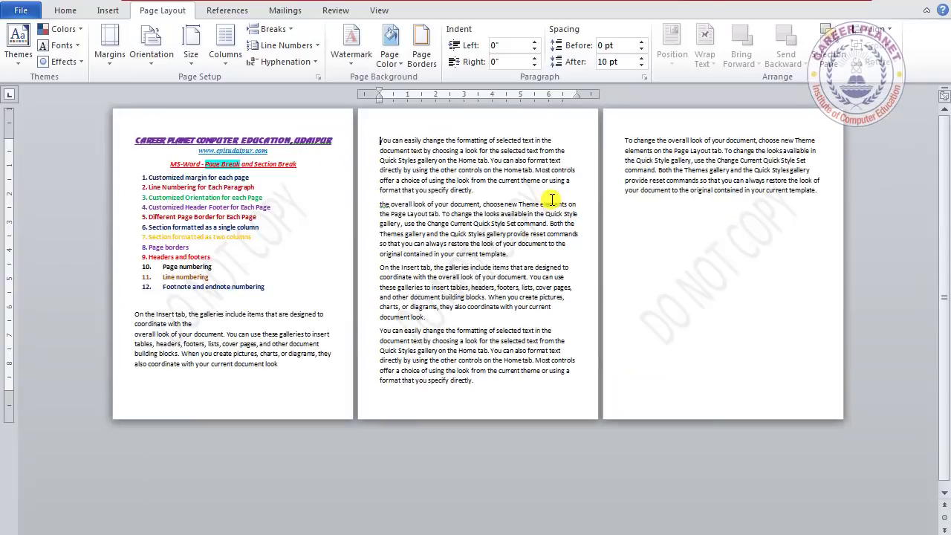
# Step: Insert another Next Page section break at the start of page 3's text
pyautogui.click(623, 141)
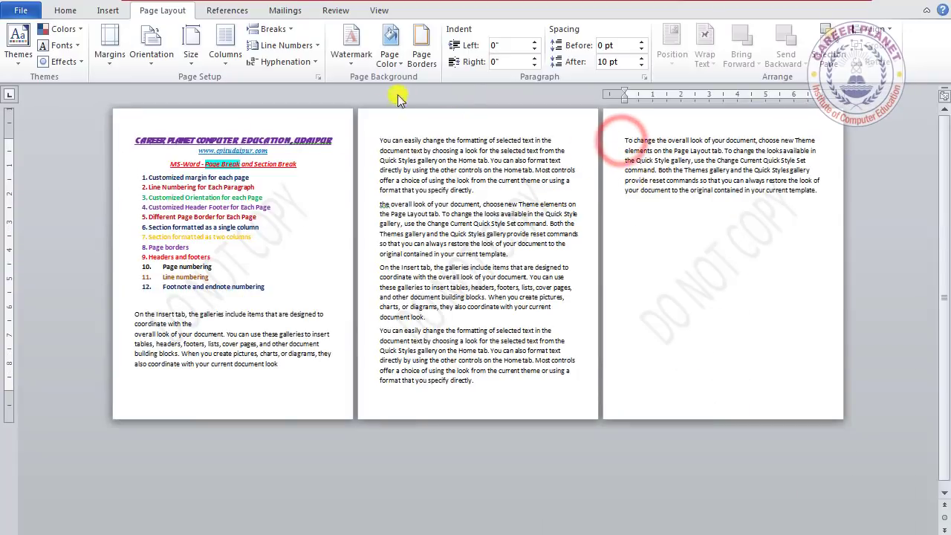
pyautogui.click(274, 29)
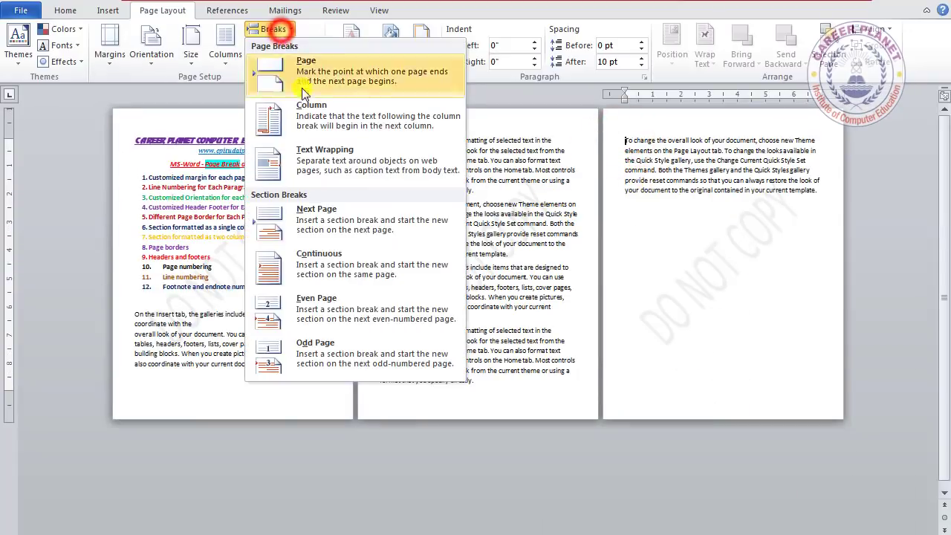
pyautogui.click(336, 224)
pyautogui.scroll(3, 418, 223)
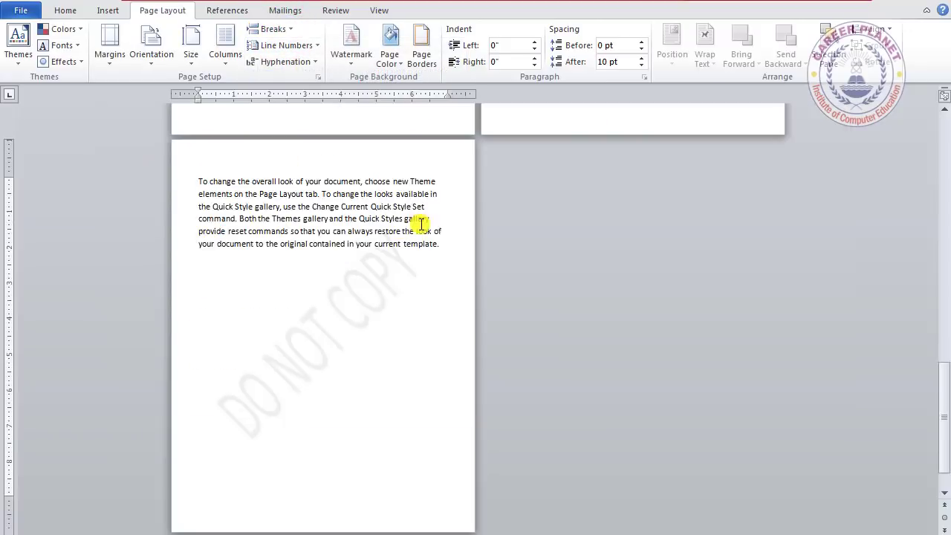
pyautogui.scroll(1, 419, 224)
pyautogui.scroll(2, 419, 224)
pyautogui.scroll(4, 425, 221)
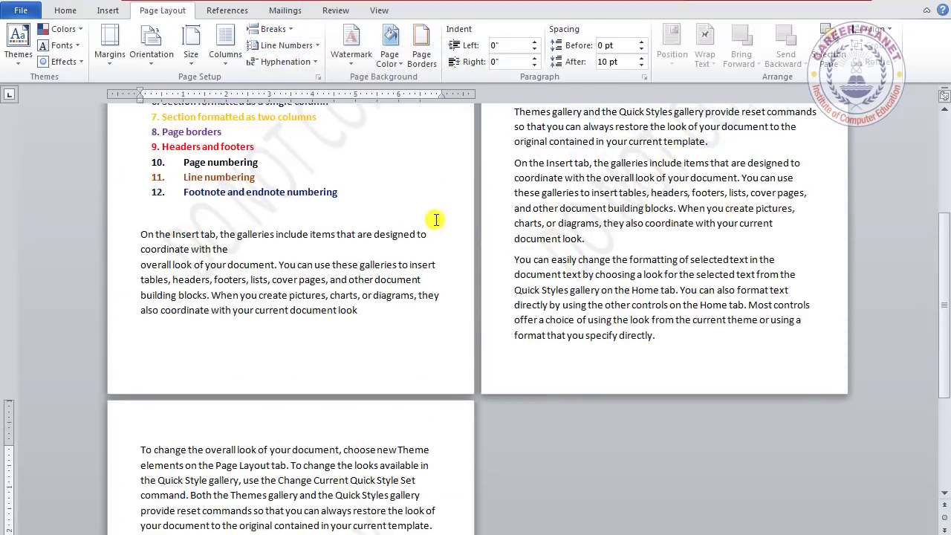
pyautogui.scroll(4, 424, 220)
pyautogui.scroll(3, 431, 220)
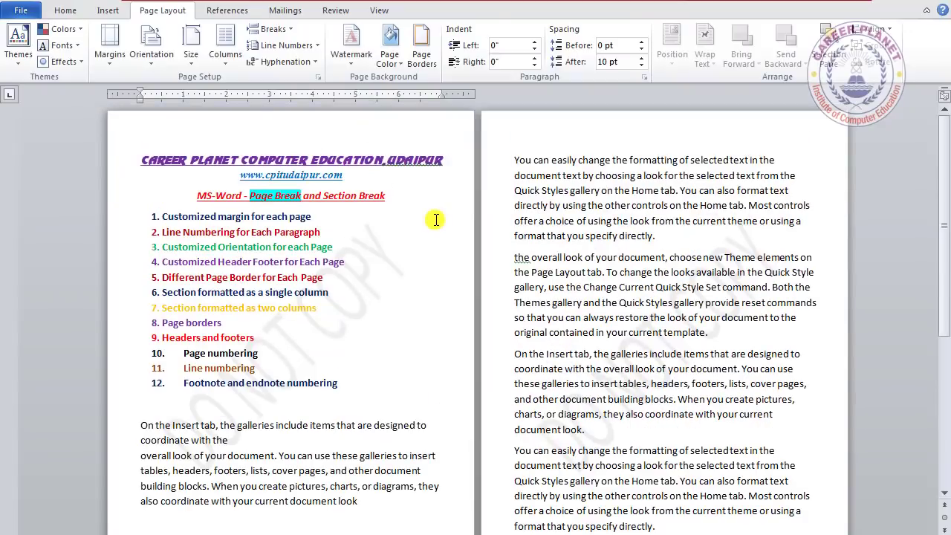
# Step: Turn on Show/Hide ¶ and scroll through the pages to view the break markers
pyautogui.click(67, 11)
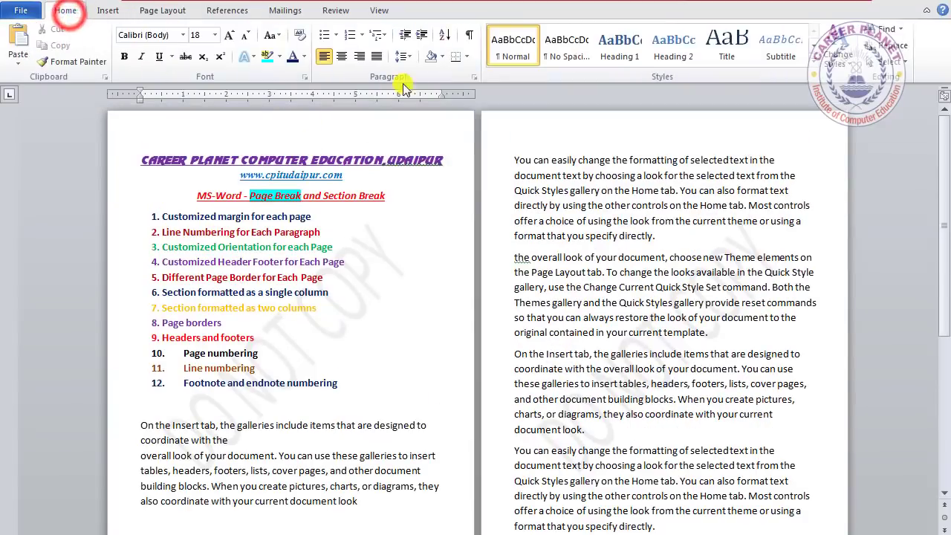
pyautogui.click(470, 38)
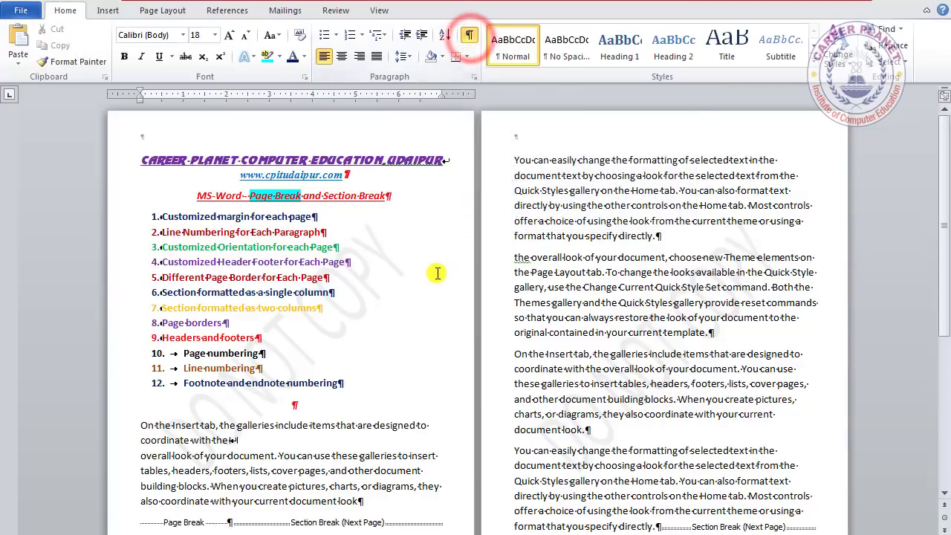
pyautogui.scroll(-2, 408, 301)
pyautogui.scroll(-2, 409, 301)
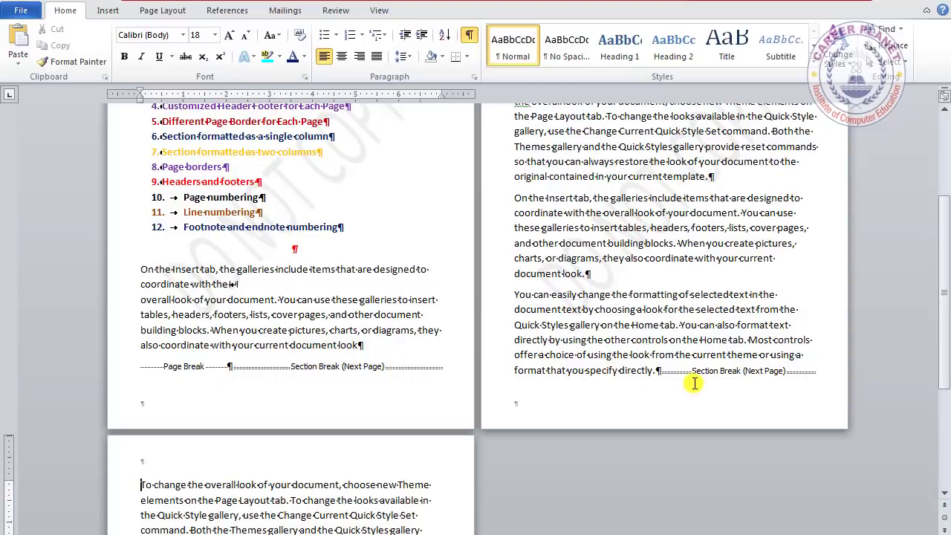
pyautogui.scroll(3, 401, 357)
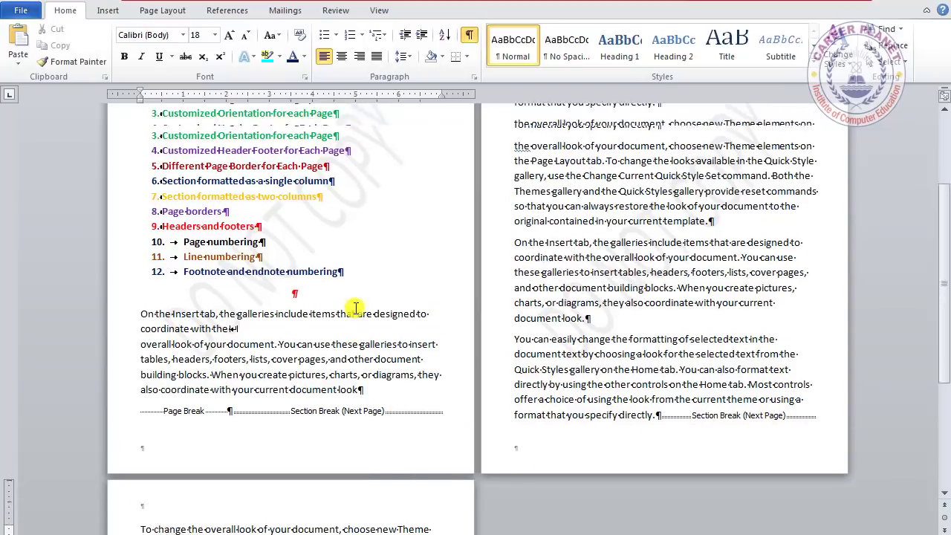
pyautogui.scroll(3, 386, 239)
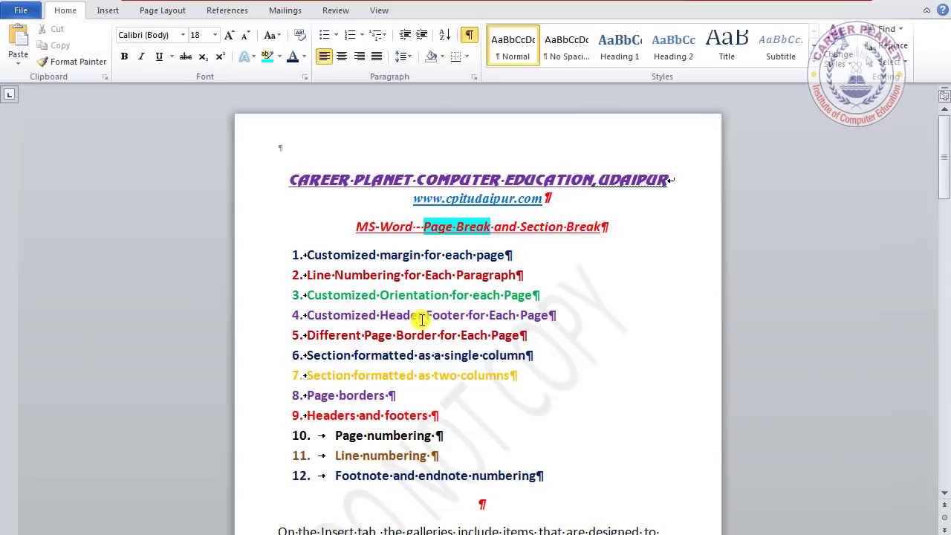
pyautogui.scroll(-3, 421, 319)
pyautogui.scroll(-2, 471, 361)
pyautogui.scroll(-1, 471, 364)
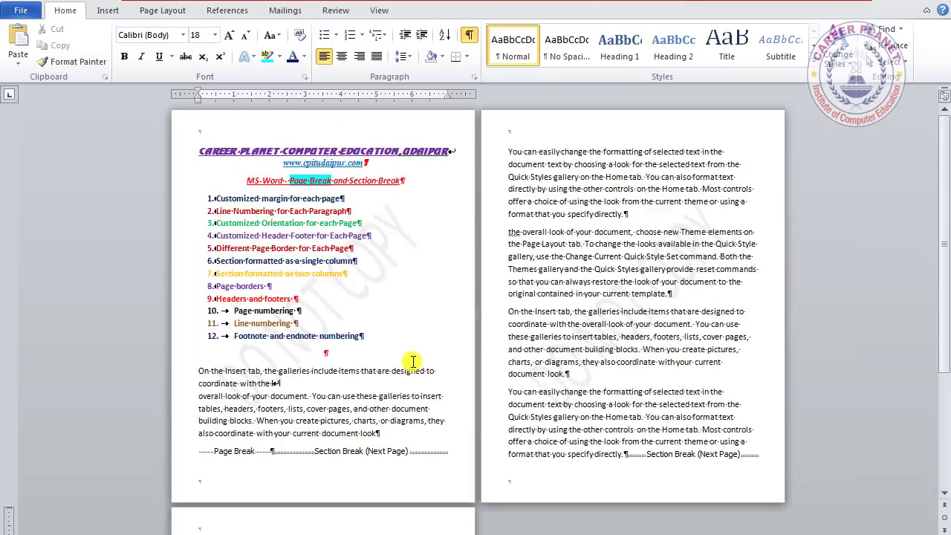
pyautogui.scroll(-1, 411, 362)
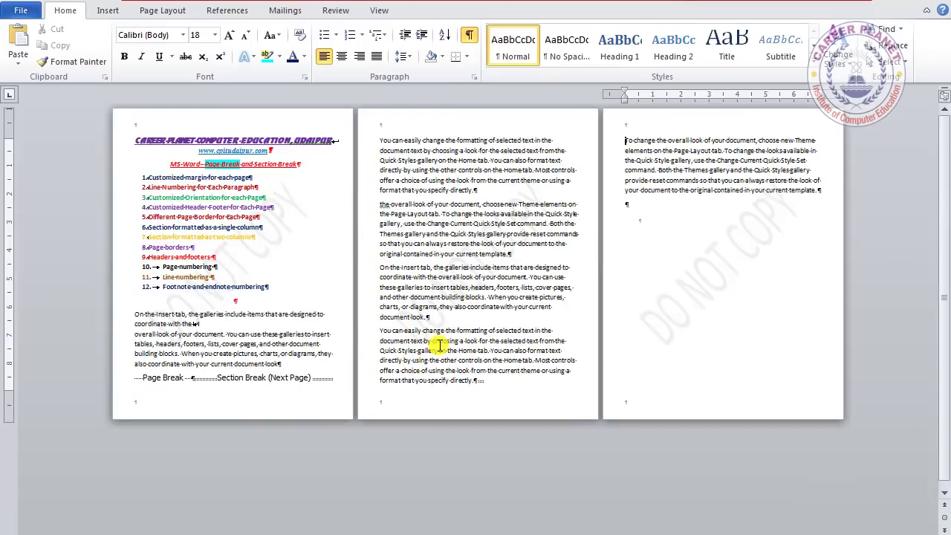
pyautogui.click(226, 277)
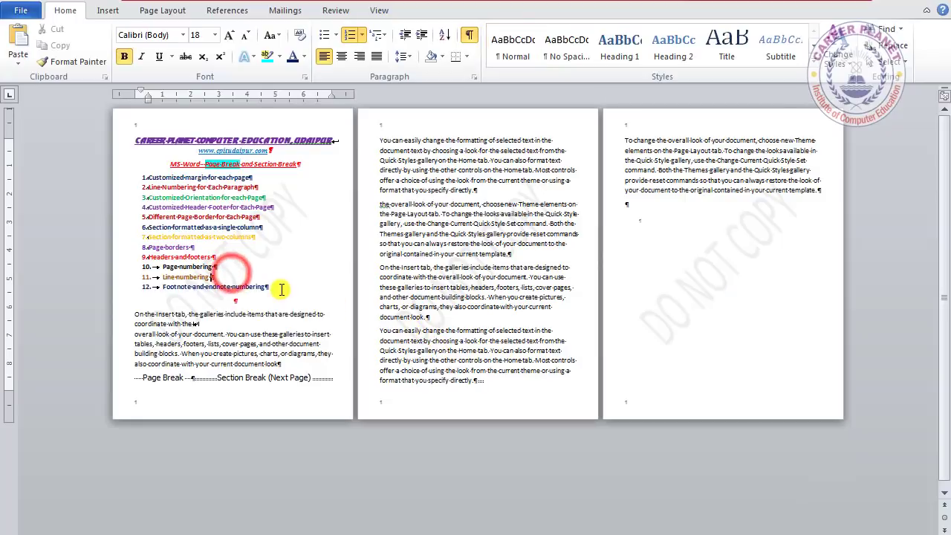
pyautogui.scroll(1, 236, 261)
pyautogui.scroll(-1, 316, 263)
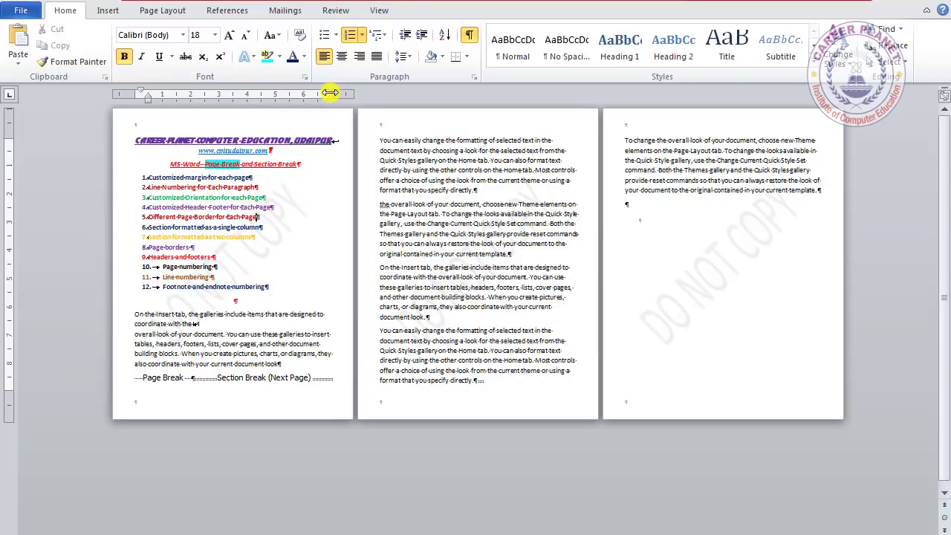
pyautogui.moveTo(334, 92); pyautogui.dragTo(299, 99)
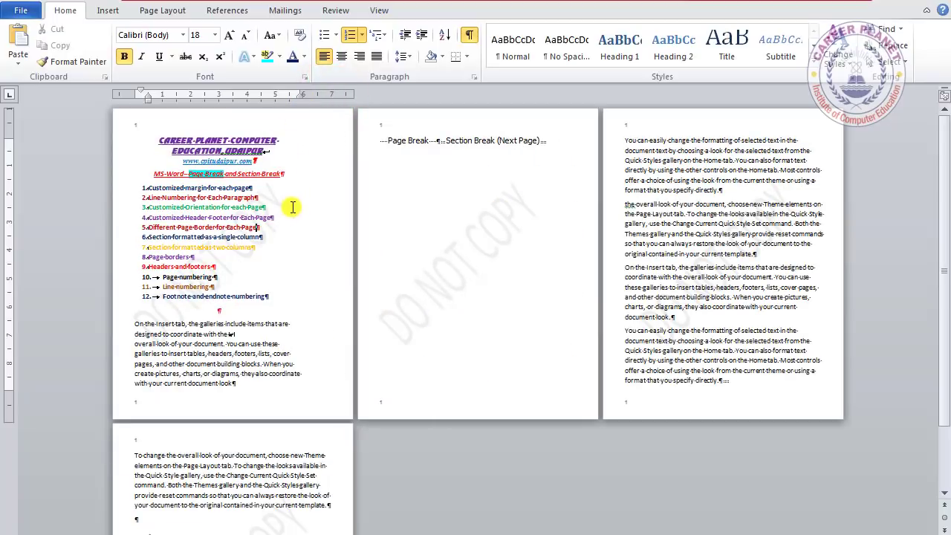
pyautogui.keyDown('ctrl'); pyautogui.scroll(-1, 555, 217); pyautogui.keyUp('ctrl')
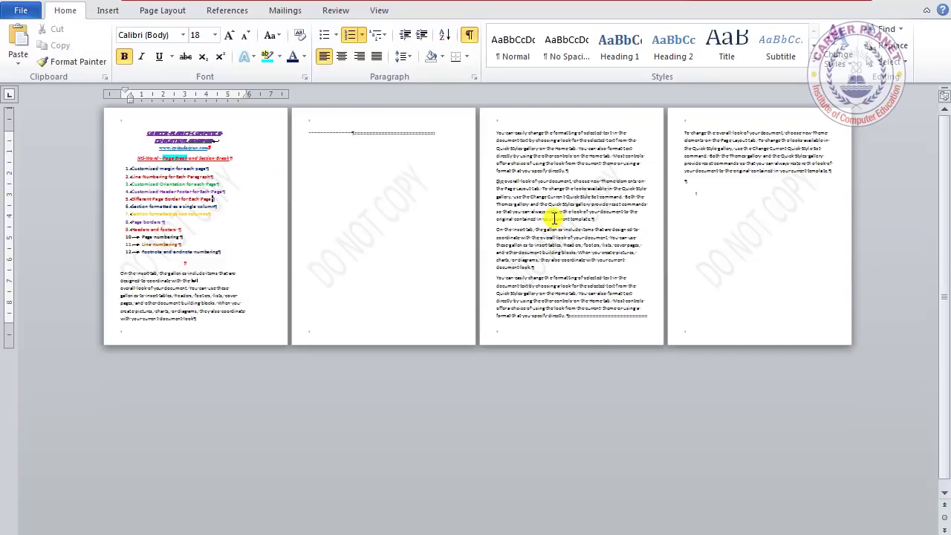
pyautogui.click(389, 158)
pyautogui.click(454, 139)
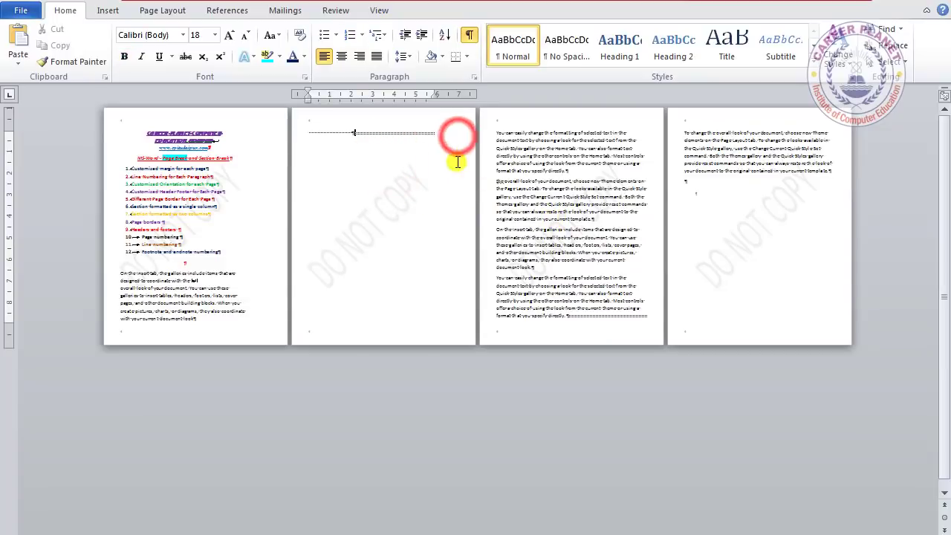
pyautogui.click(500, 136)
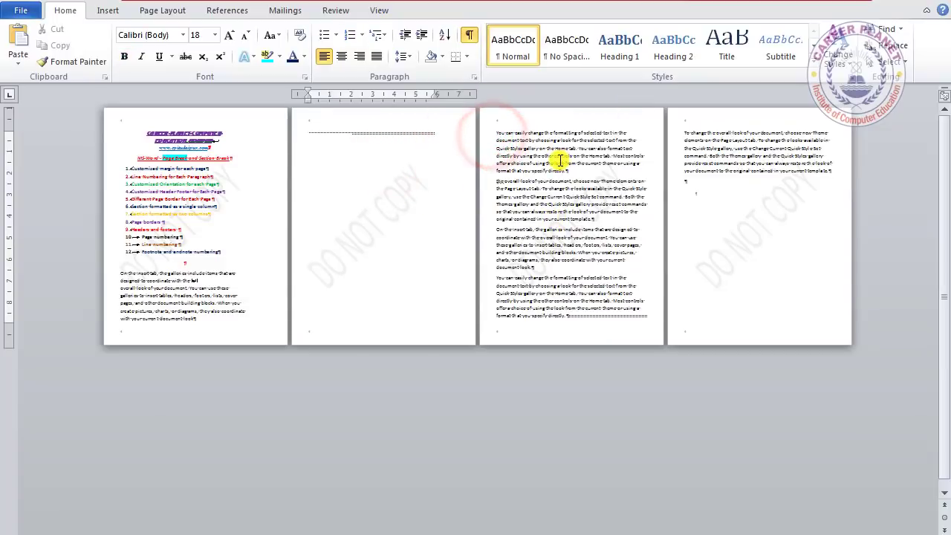
pyautogui.press('BackSpace')
pyautogui.click(388, 197)
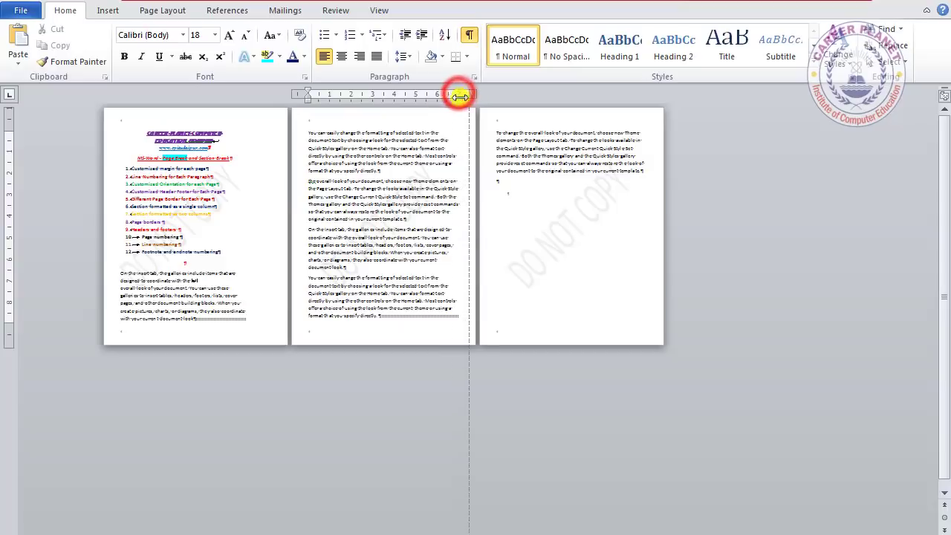
pyautogui.moveTo(459, 93); pyautogui.dragTo(417, 93)
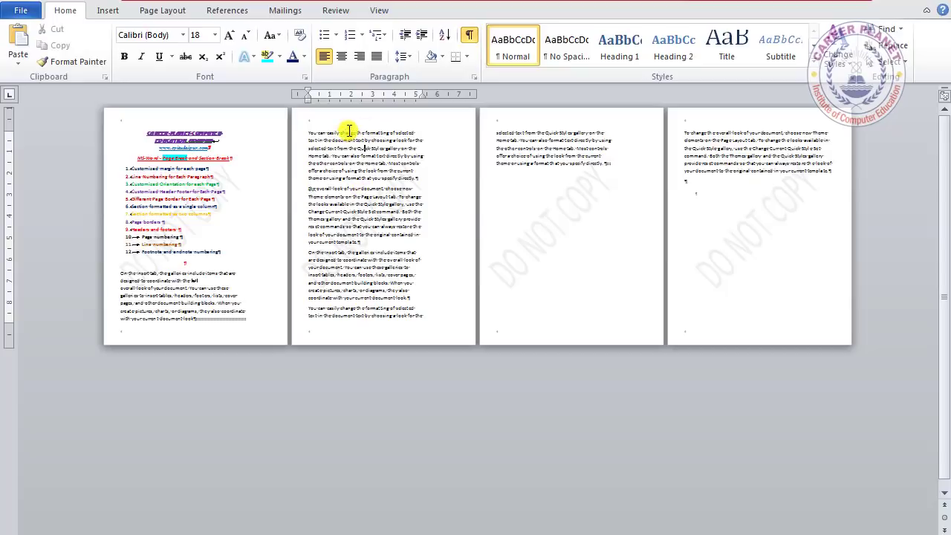
# Step: Apply the red apple art page border with Apply to set to This section
pyautogui.click(176, 14)
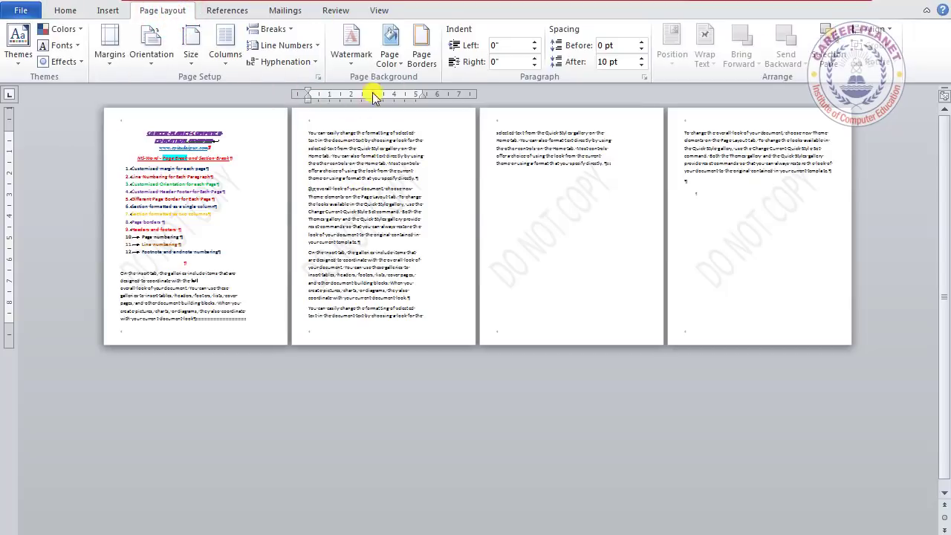
pyautogui.click(421, 61)
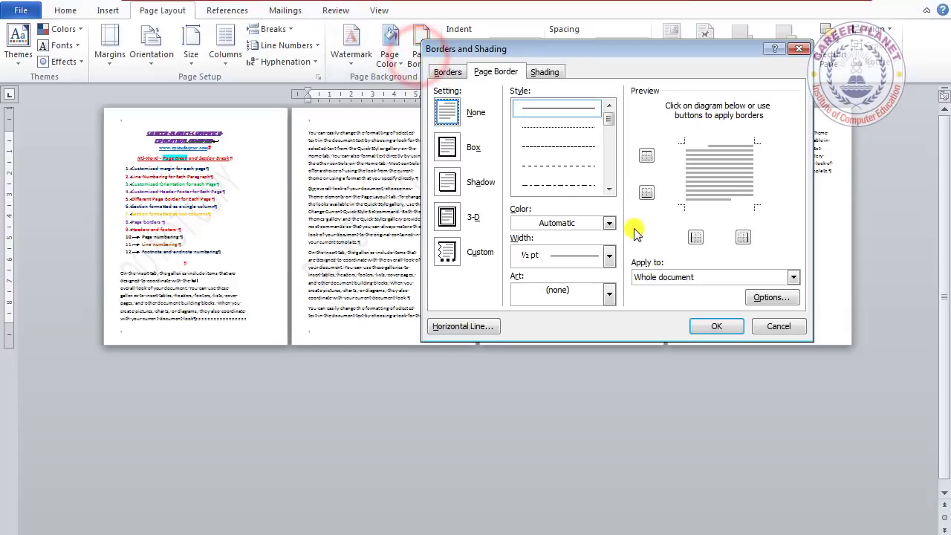
pyautogui.click(611, 224)
pyautogui.click(611, 223)
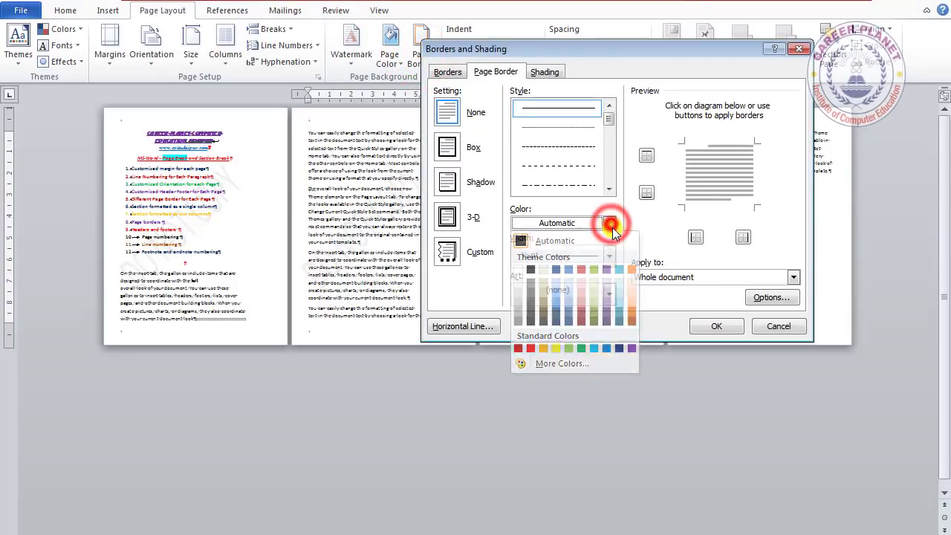
pyautogui.click(608, 296)
pyautogui.click(567, 336)
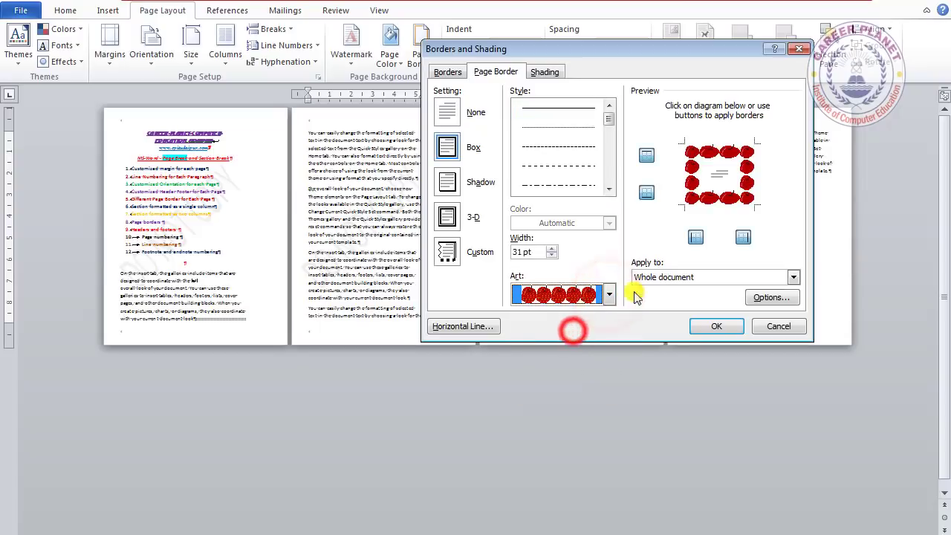
pyautogui.click(793, 277)
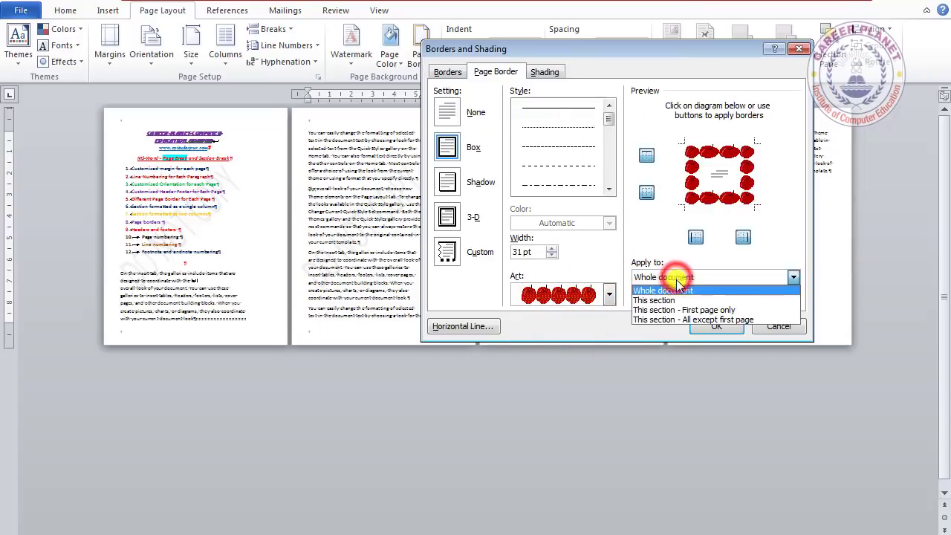
pyautogui.click(669, 300)
pyautogui.click(695, 327)
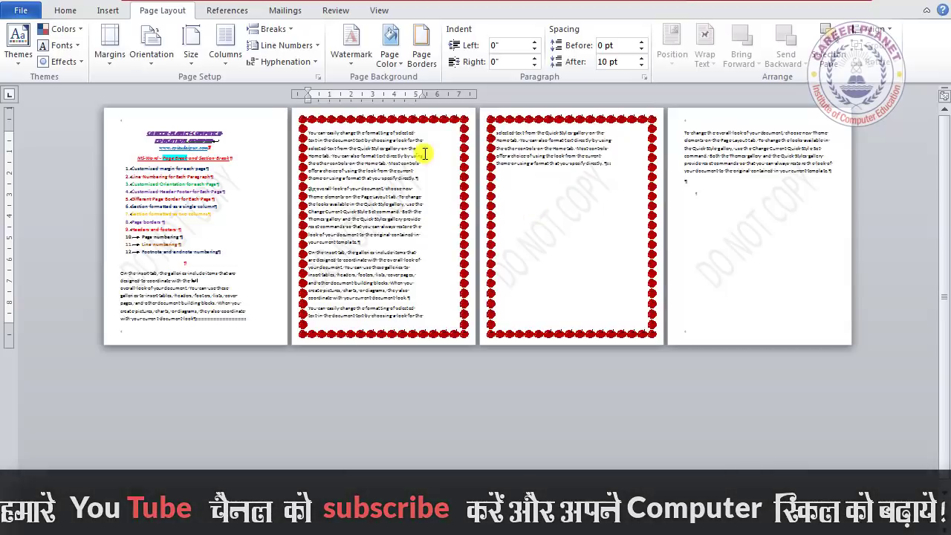
# Step: Give the first page's section an orange figures art border, applied to This section only
pyautogui.click(169, 229)
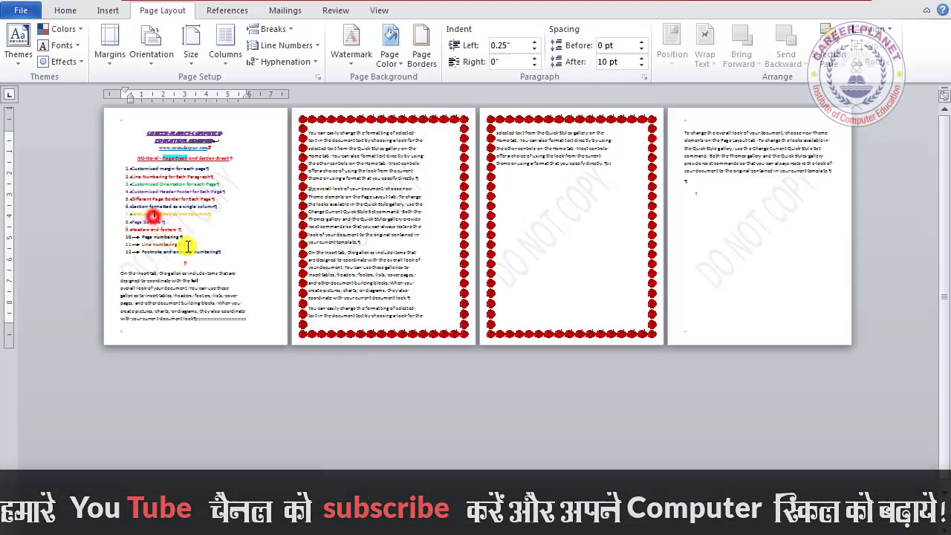
pyautogui.click(422, 53)
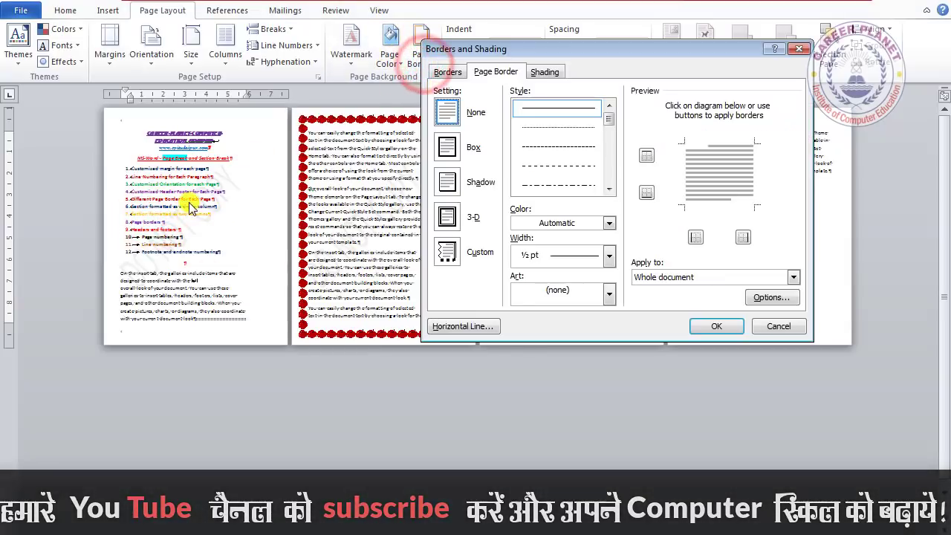
pyautogui.click(608, 294)
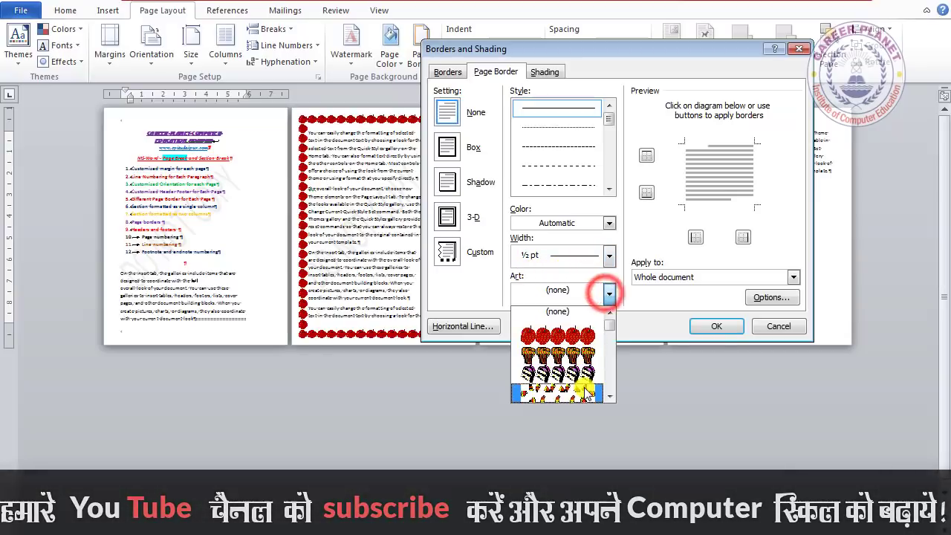
pyautogui.click(587, 361)
pyautogui.click(701, 276)
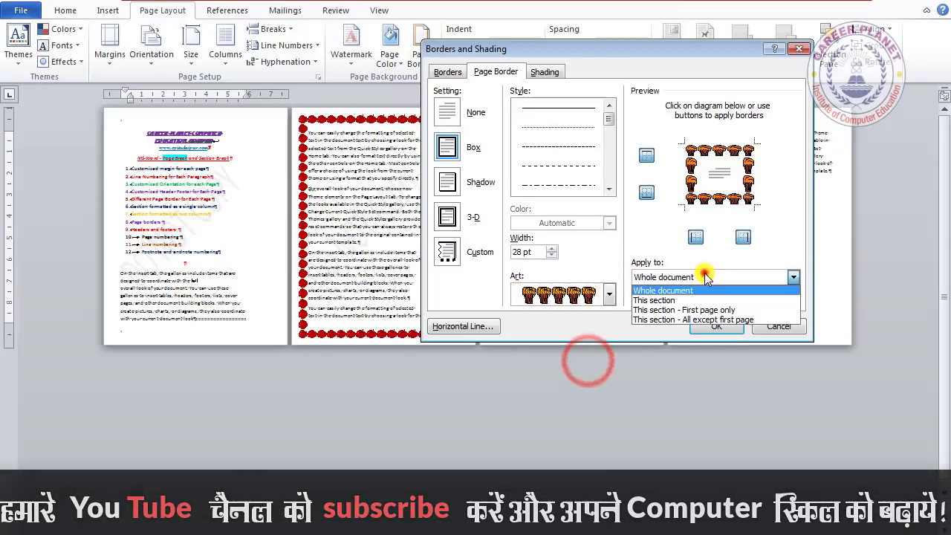
pyautogui.click(679, 300)
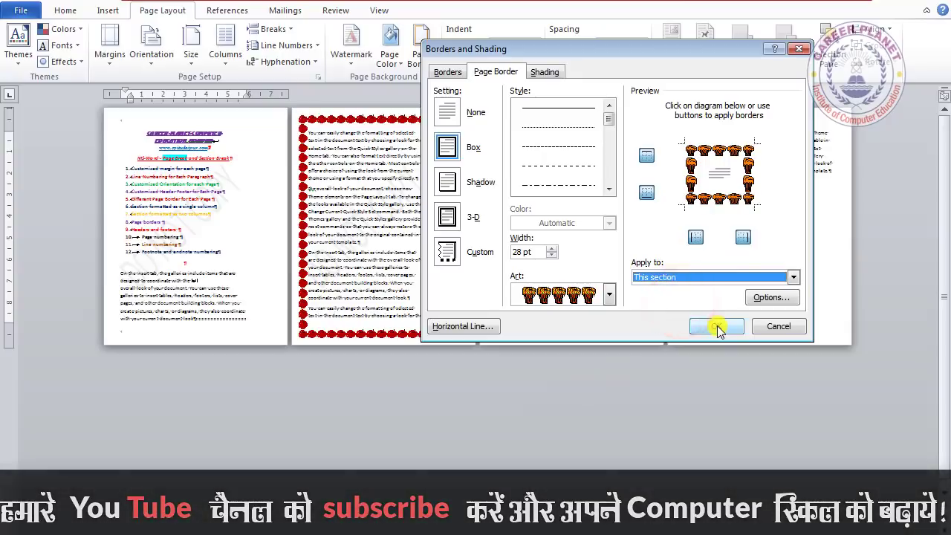
pyautogui.click(717, 327)
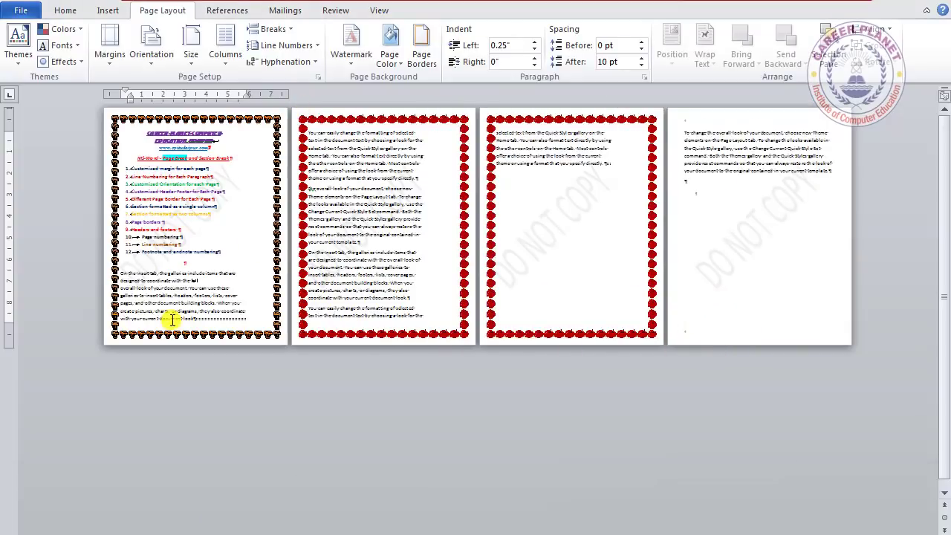
# Step: Scroll through the pages to check the new first-page border
pyautogui.keyDown('ctrl'); pyautogui.scroll(1, 180, 278); pyautogui.keyUp('ctrl')
pyautogui.keyDown('ctrl'); pyautogui.scroll(1, 203, 268); pyautogui.keyUp('ctrl')
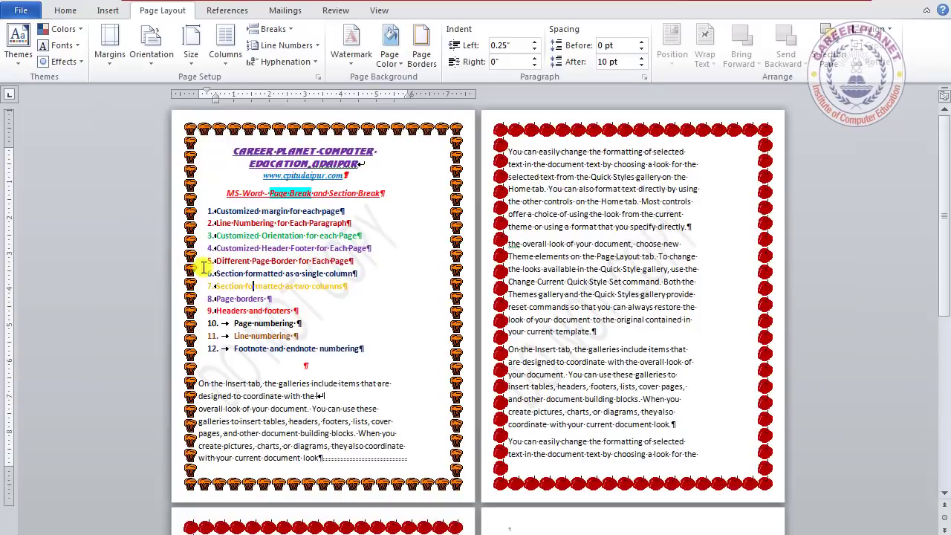
pyautogui.click(351, 261)
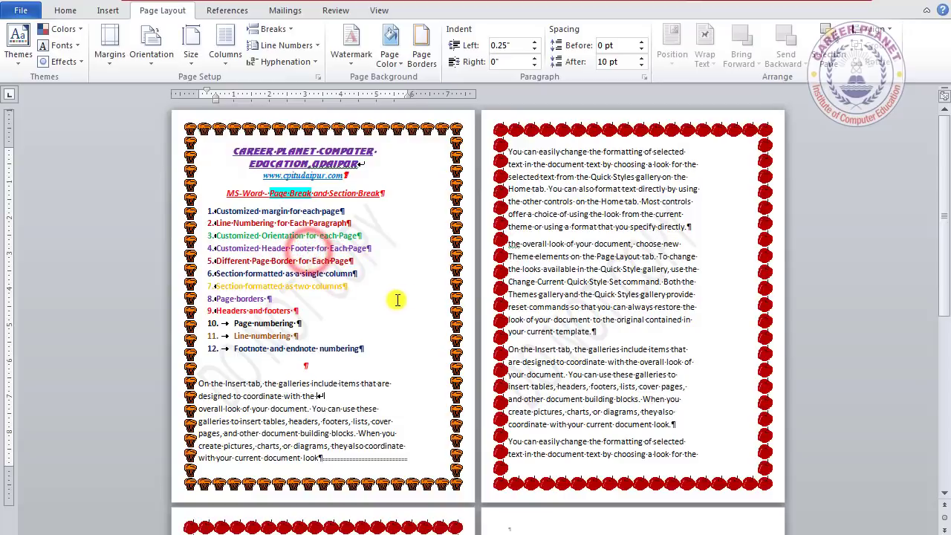
pyautogui.scroll(-2, 456, 298)
pyautogui.scroll(-3, 505, 312)
pyautogui.scroll(-2, 469, 316)
# Step: Set the last page's text in two columns
pyautogui.click(582, 313)
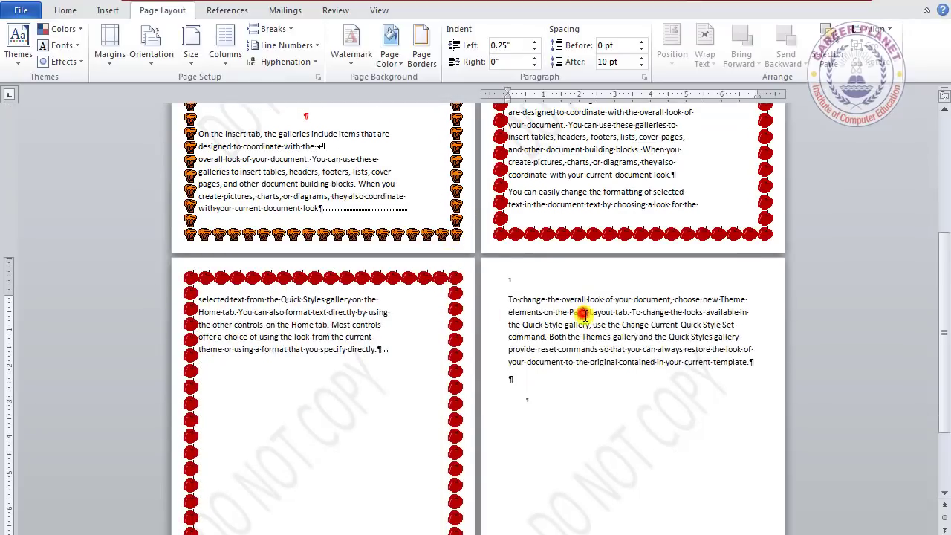
pyautogui.scroll(-1, 578, 290)
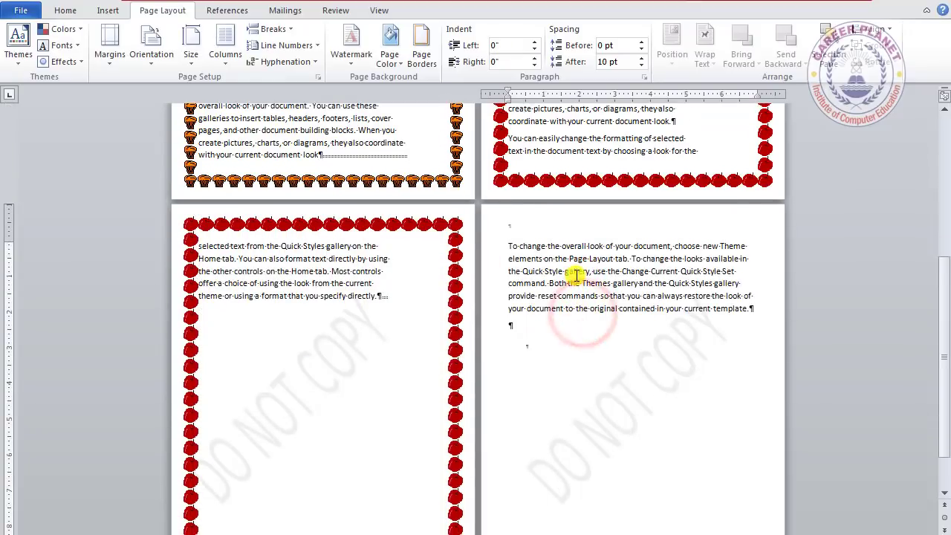
pyautogui.click(225, 48)
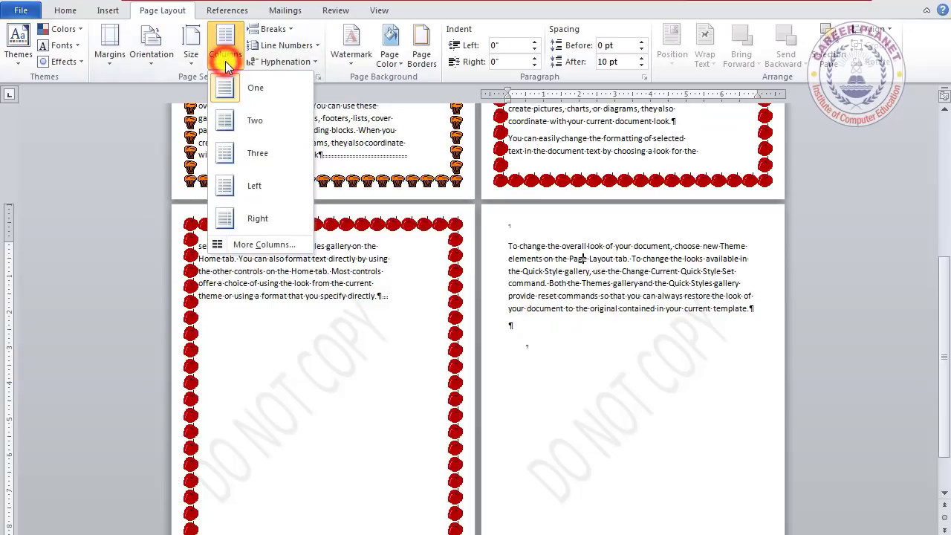
pyautogui.click(253, 133)
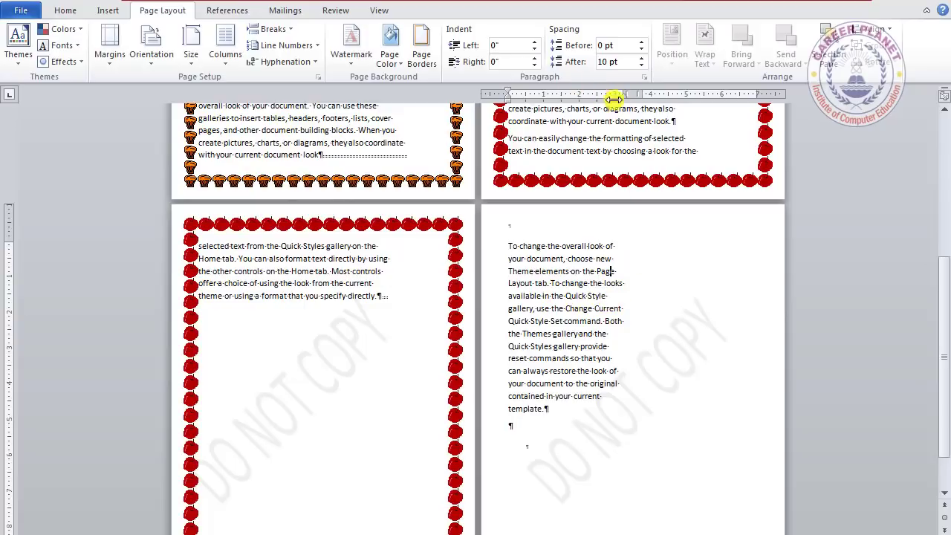
pyautogui.keyDown('ctrl'); pyautogui.scroll(-2, 636, 331); pyautogui.keyUp('ctrl')
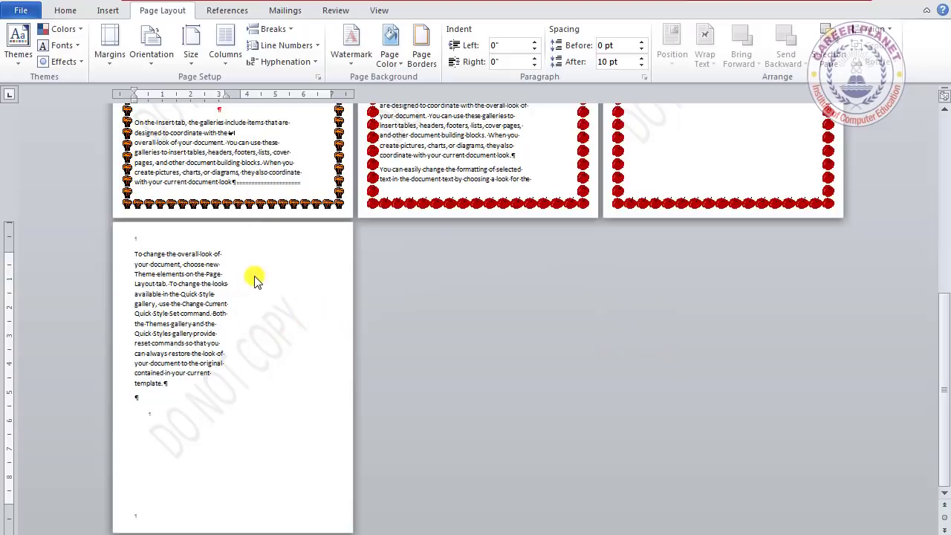
# Step: Drag page 2's right margin marker on the ruler out to 7 inches
pyautogui.scroll(2, 450, 191)
pyautogui.scroll(1, 450, 191)
pyautogui.click(450, 191)
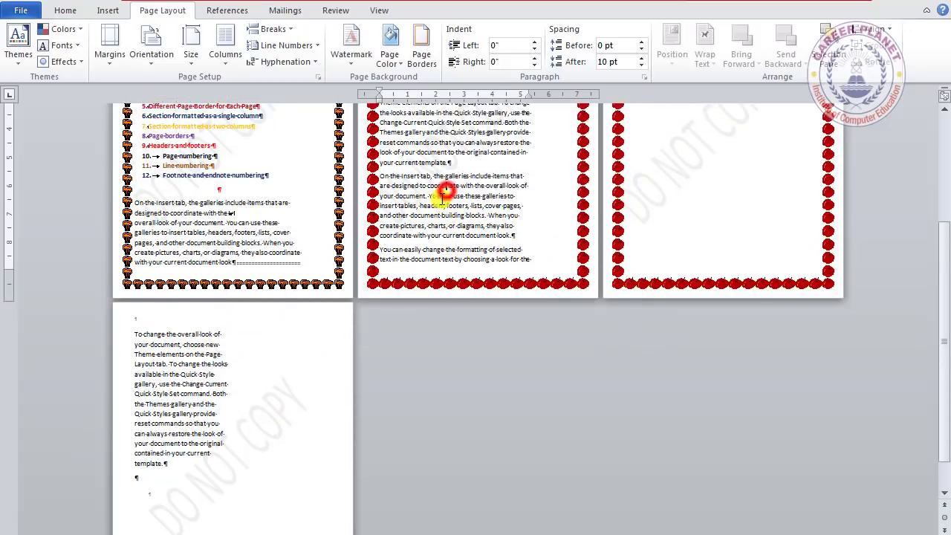
pyautogui.moveTo(530, 95); pyautogui.dragTo(576, 94)
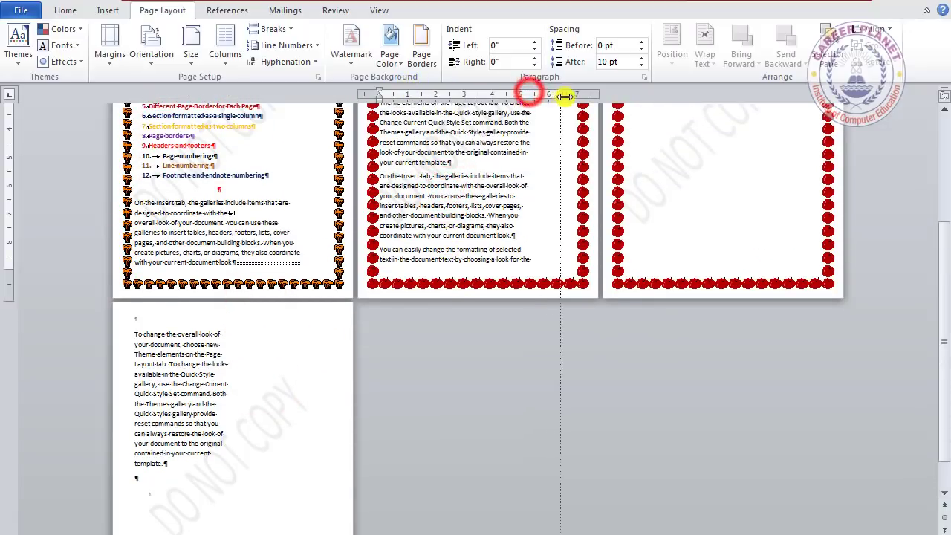
pyautogui.scroll(5, 650, 216)
pyautogui.click(658, 211)
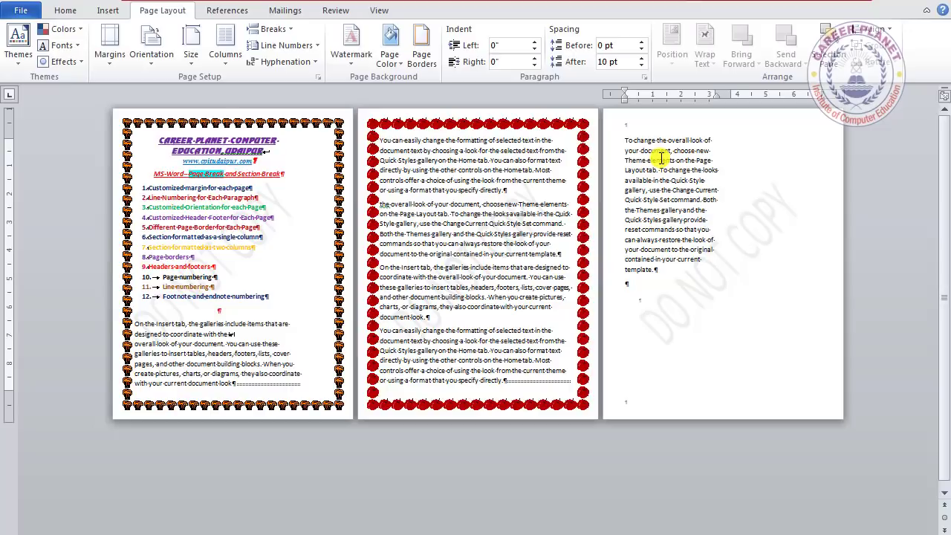
# Step: Look through the Breaks list and Header designs, closing both without changes
pyautogui.click(496, 190)
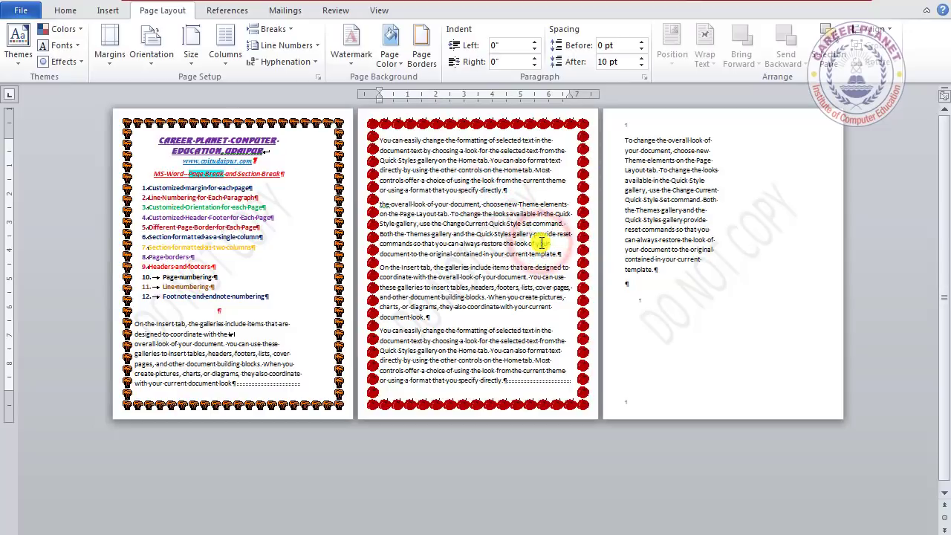
pyautogui.click(273, 29)
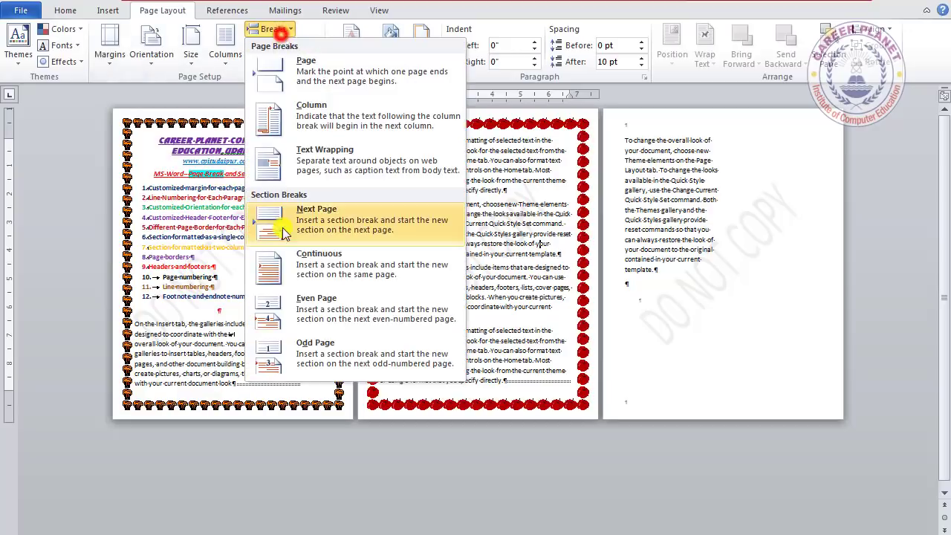
pyautogui.click(508, 236)
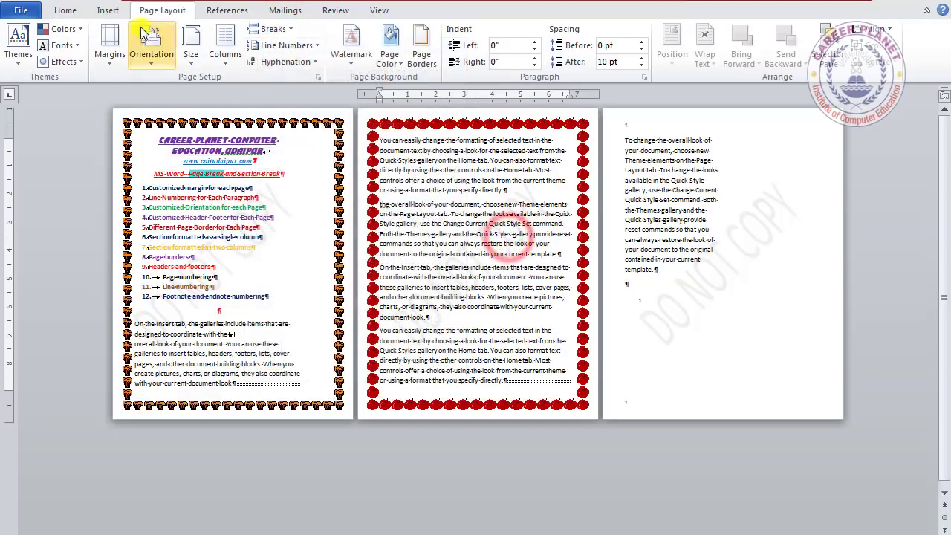
pyautogui.click(107, 10)
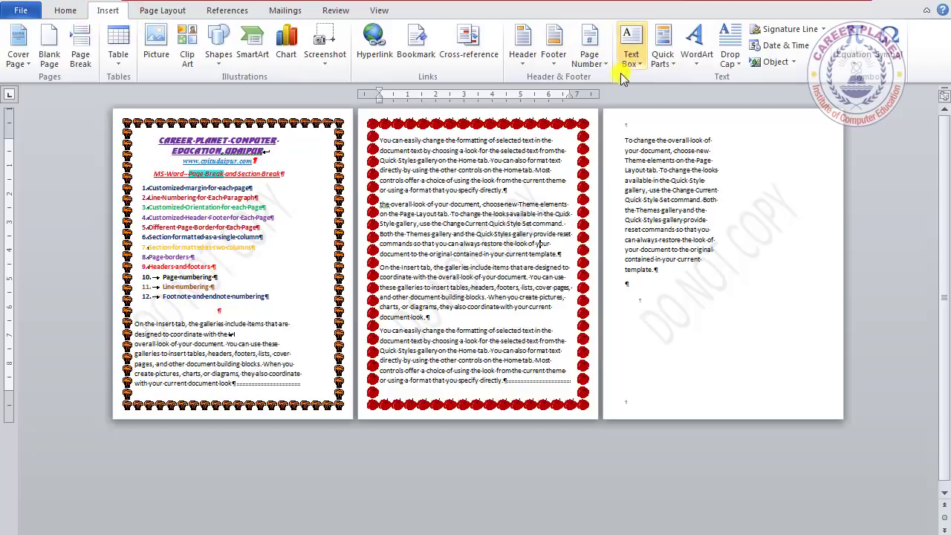
pyautogui.click(522, 65)
pyautogui.click(449, 163)
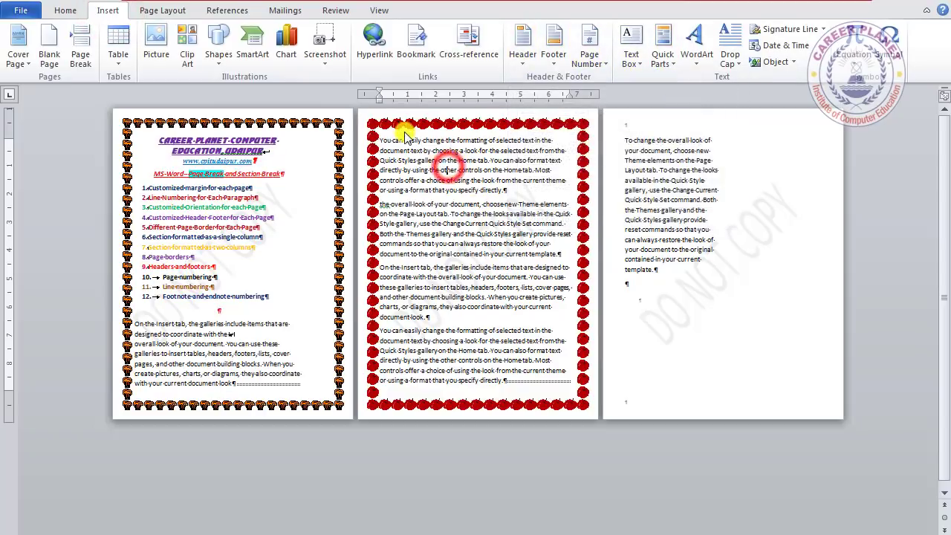
# Step: Move through pages 1 to 3 and reopen the Page Layout Breaks list
pyautogui.click(651, 175)
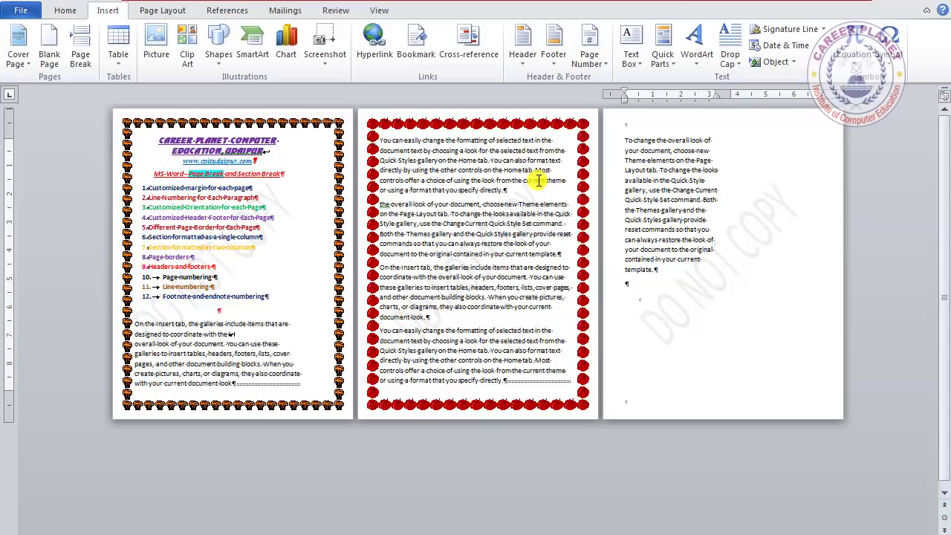
pyautogui.click(306, 173)
pyautogui.click(467, 180)
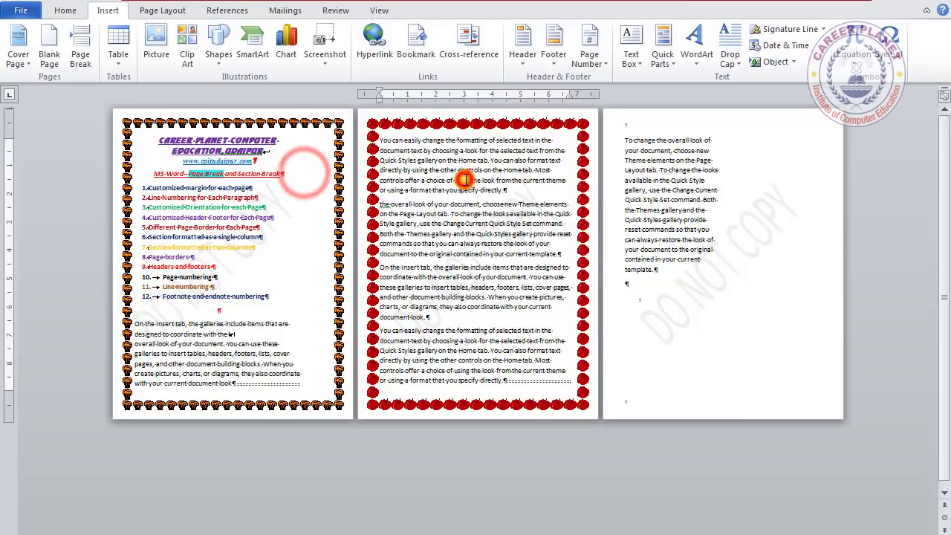
pyautogui.click(308, 184)
pyautogui.click(467, 184)
pyautogui.click(696, 181)
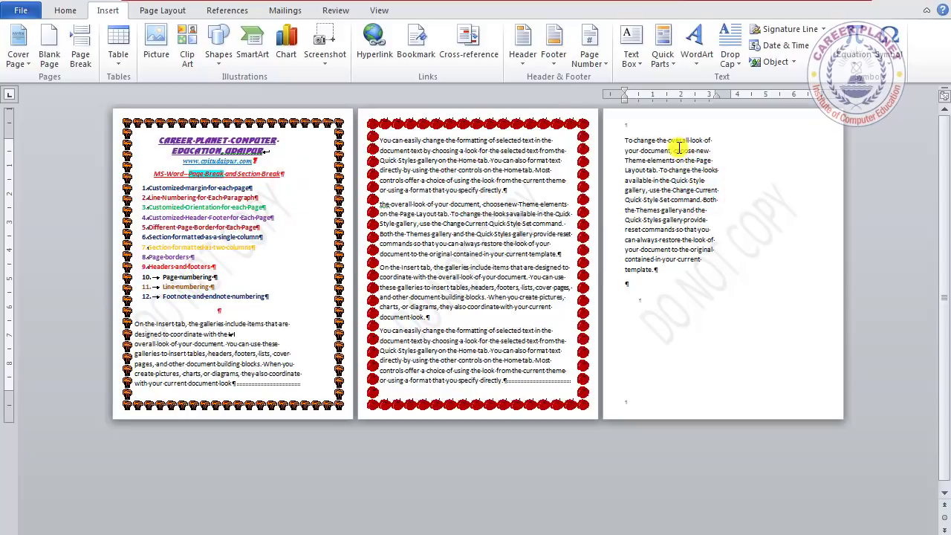
pyautogui.click(473, 159)
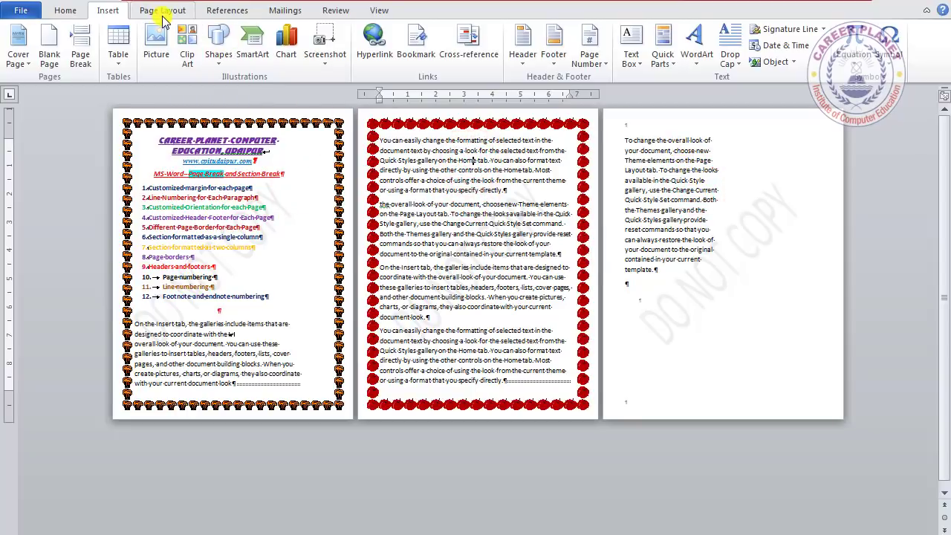
pyautogui.click(164, 14)
pyautogui.click(273, 29)
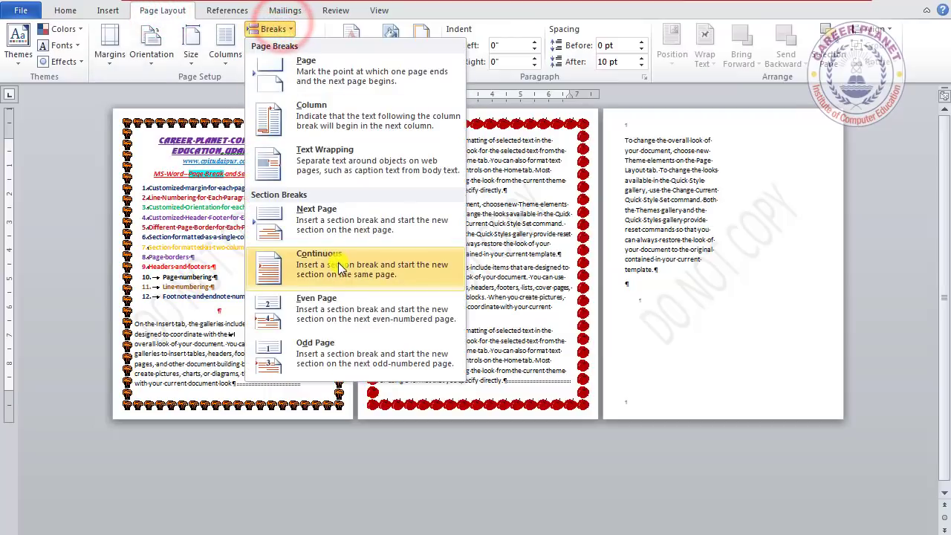
pyautogui.click(525, 247)
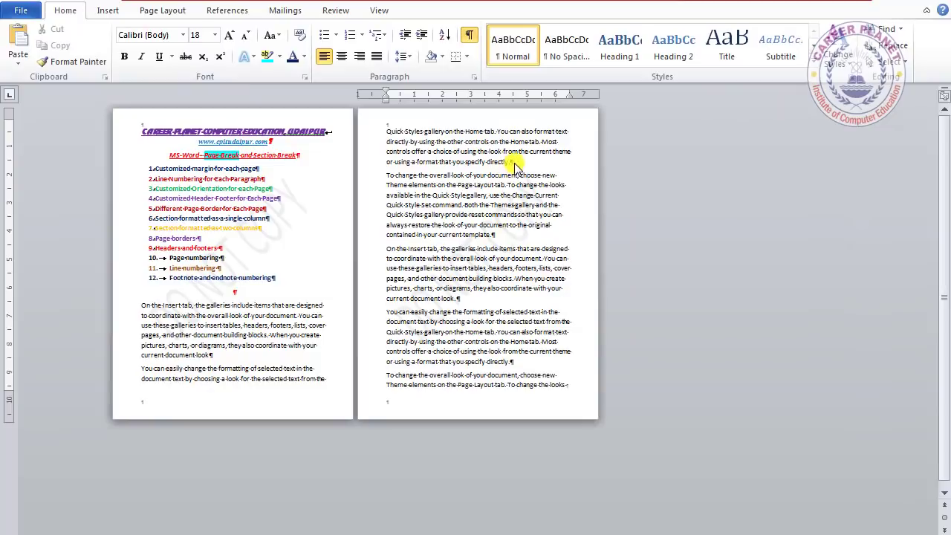
# Step: Insert a Next Page section break where the remaining text should start
pyautogui.click(512, 182)
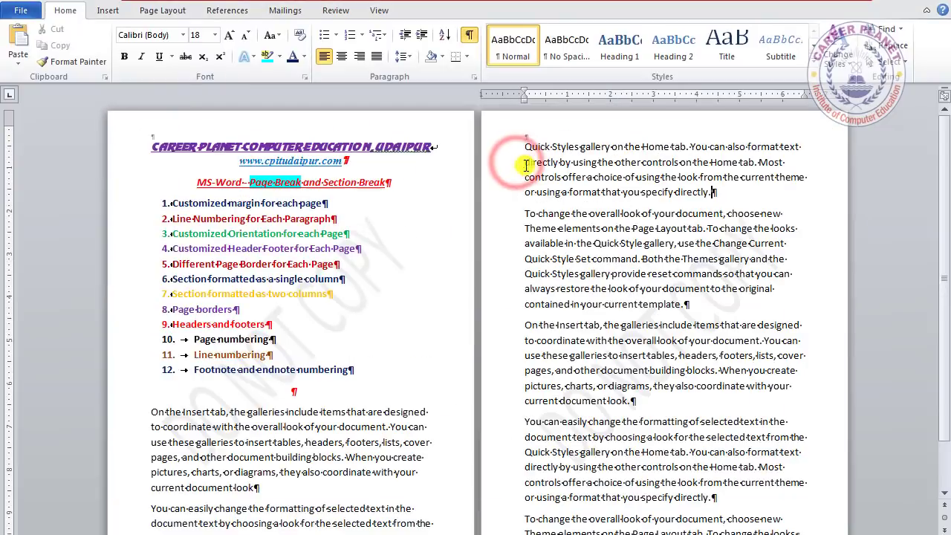
pyautogui.click(163, 11)
pyautogui.click(274, 29)
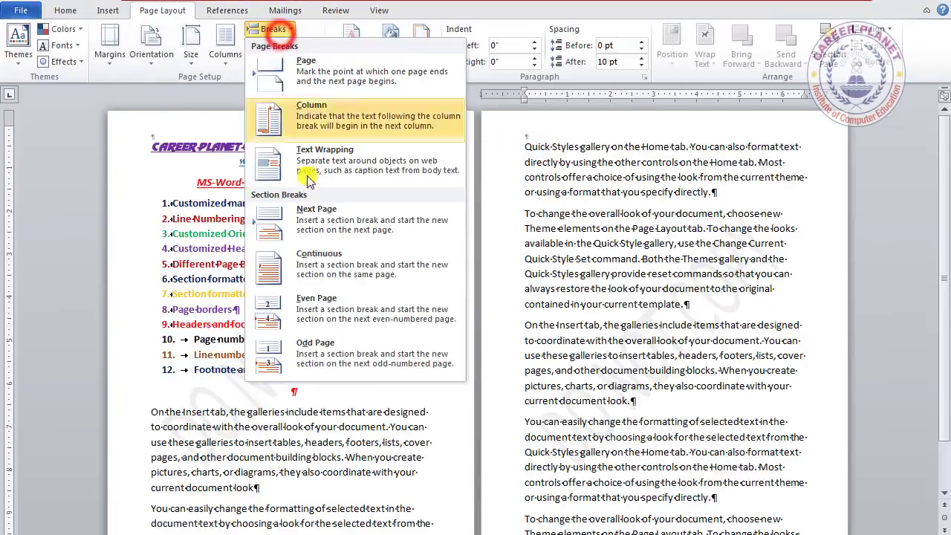
pyautogui.click(329, 227)
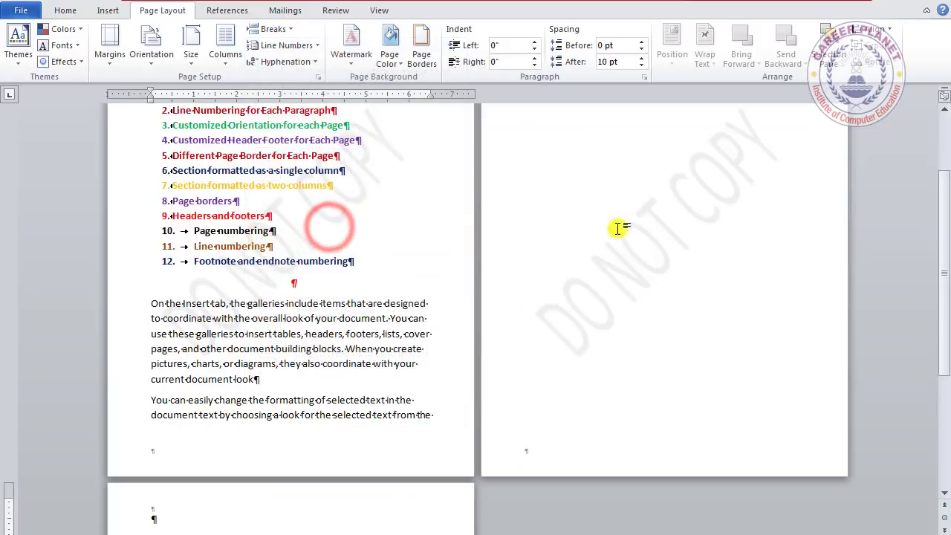
pyautogui.keyDown('ctrl'); pyautogui.scroll(-1, 596, 246); pyautogui.keyUp('ctrl')
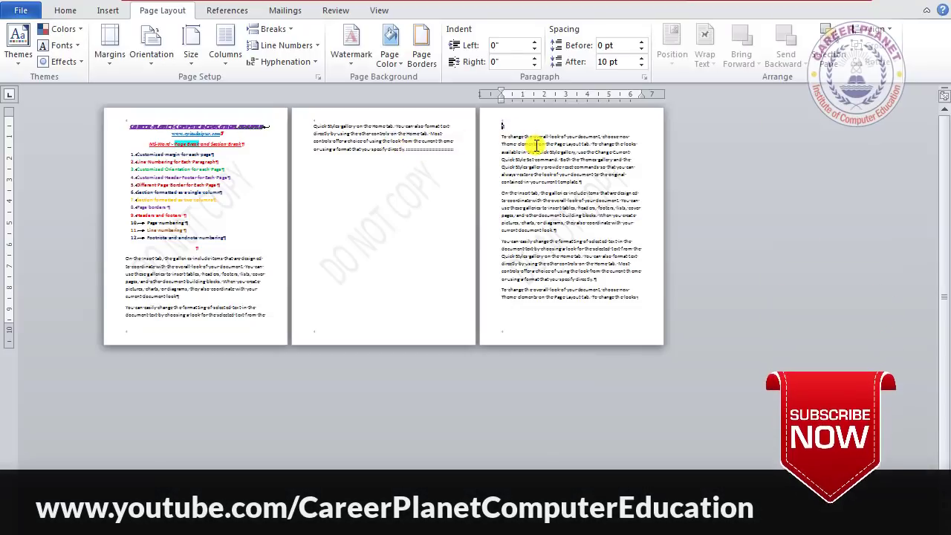
# Step: Make the third page's section landscape orientation
pyautogui.click(270, 31)
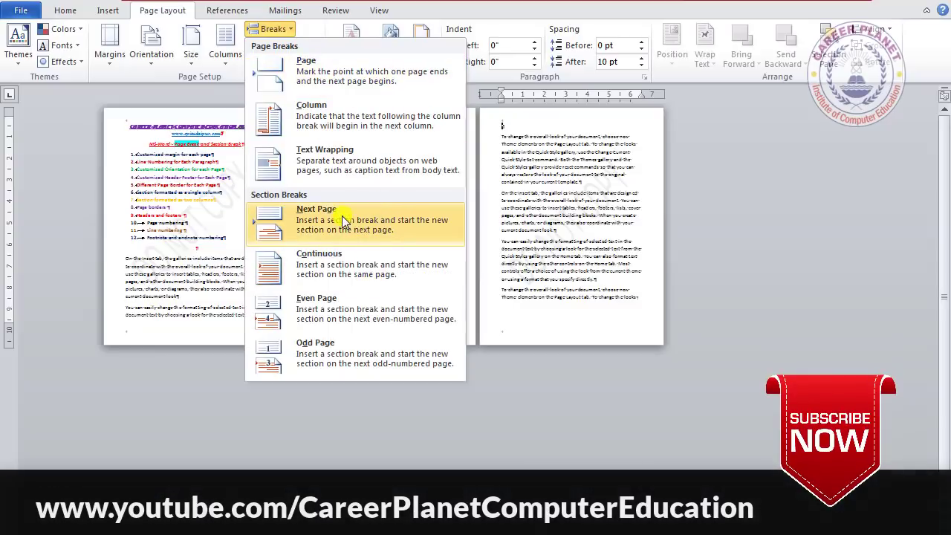
pyautogui.click(527, 203)
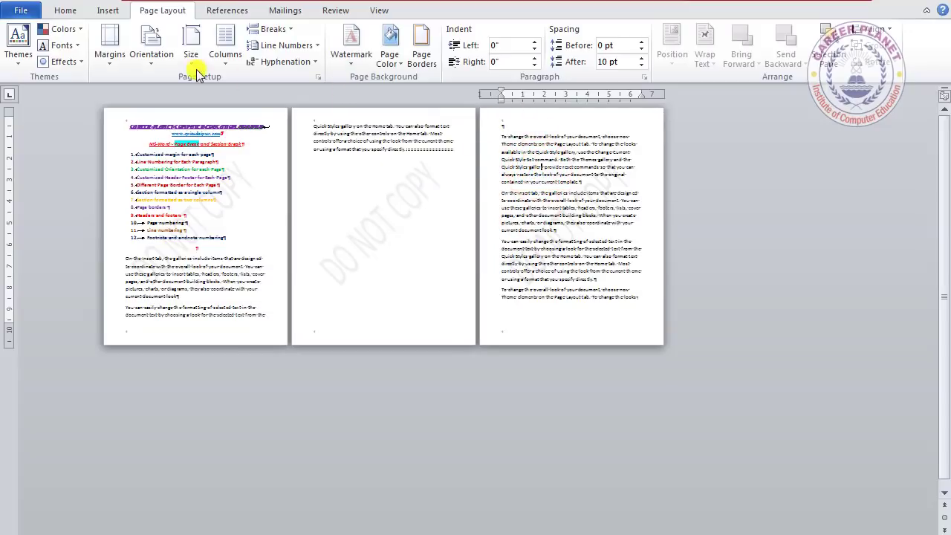
pyautogui.click(152, 52)
pyautogui.click(178, 125)
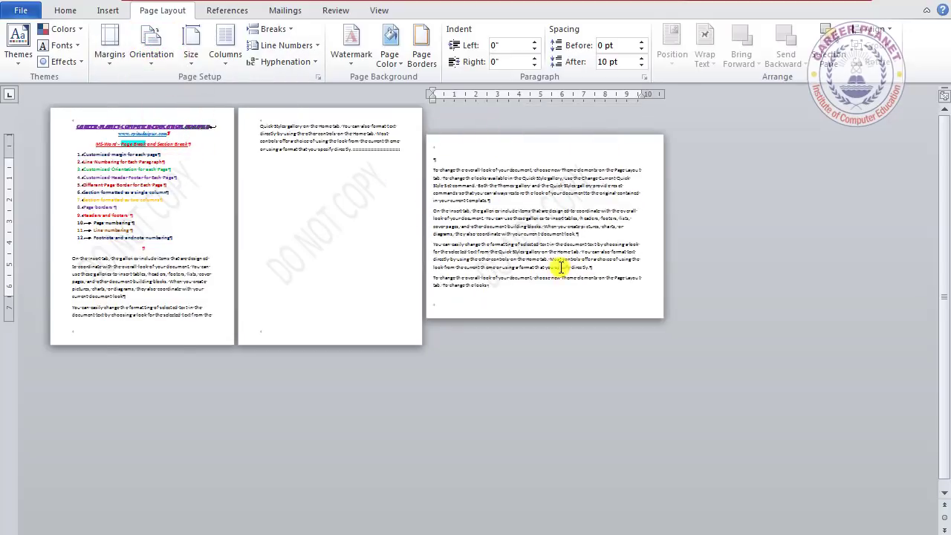
# Step: Undo the landscape switch and the Next Page section break with Ctrl+Z twice
pyautogui.click(550, 242)
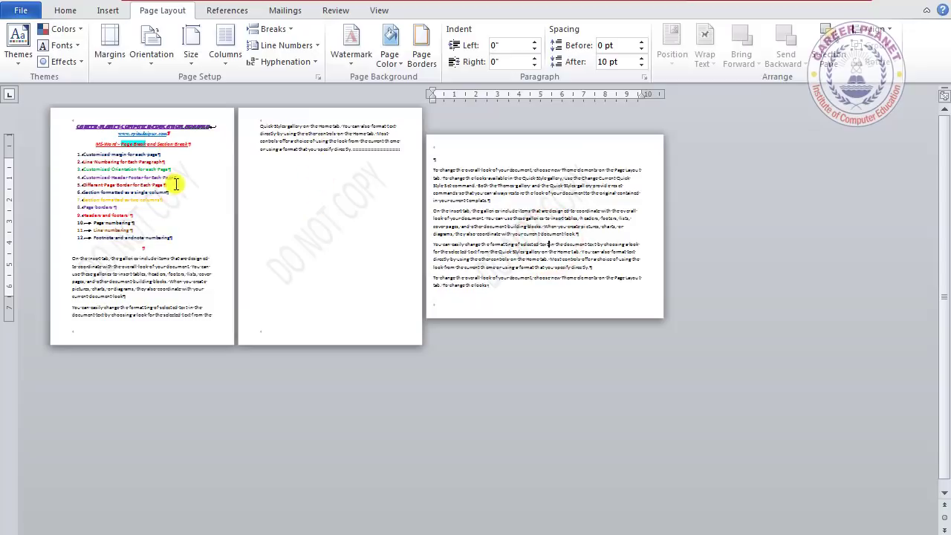
pyautogui.click(153, 62)
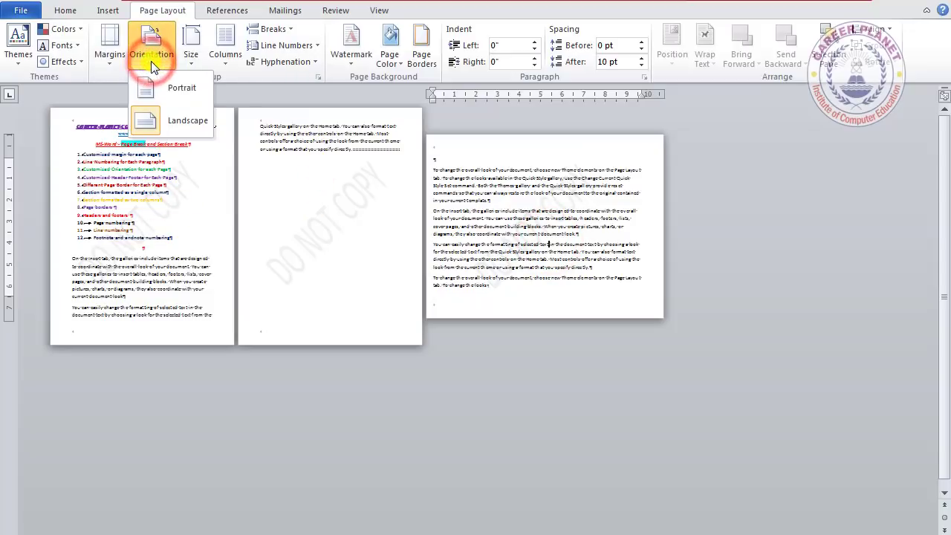
pyautogui.click(509, 217)
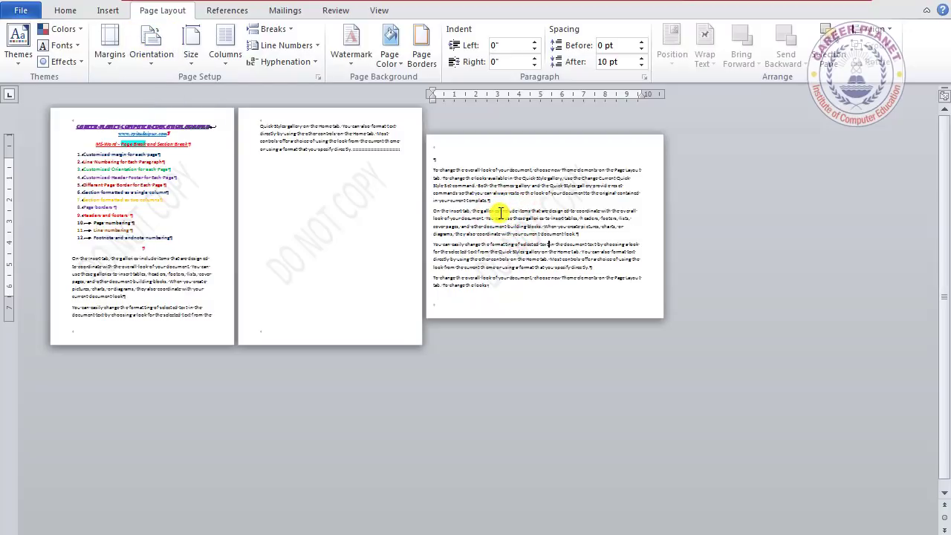
pyautogui.hotkey('ctrl', 'z')
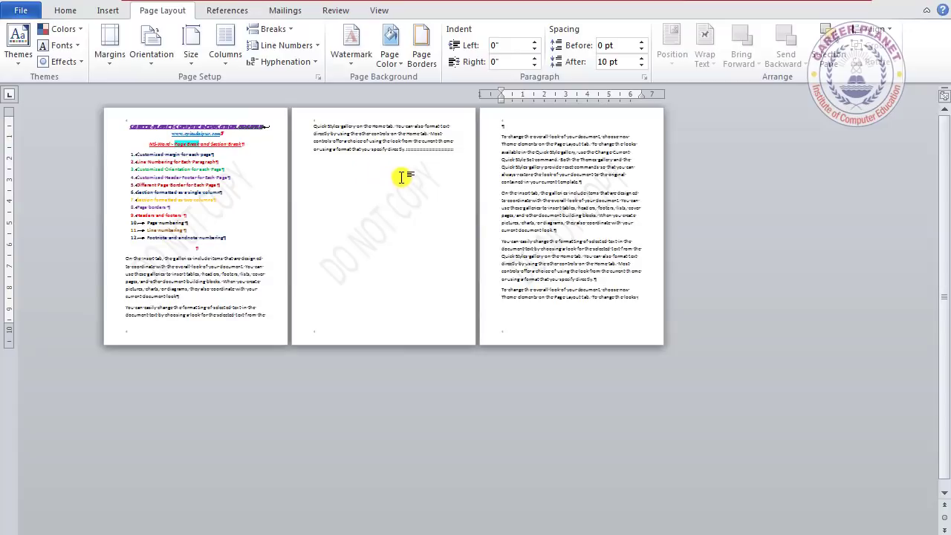
pyautogui.hotkey('ctrl', 'z')
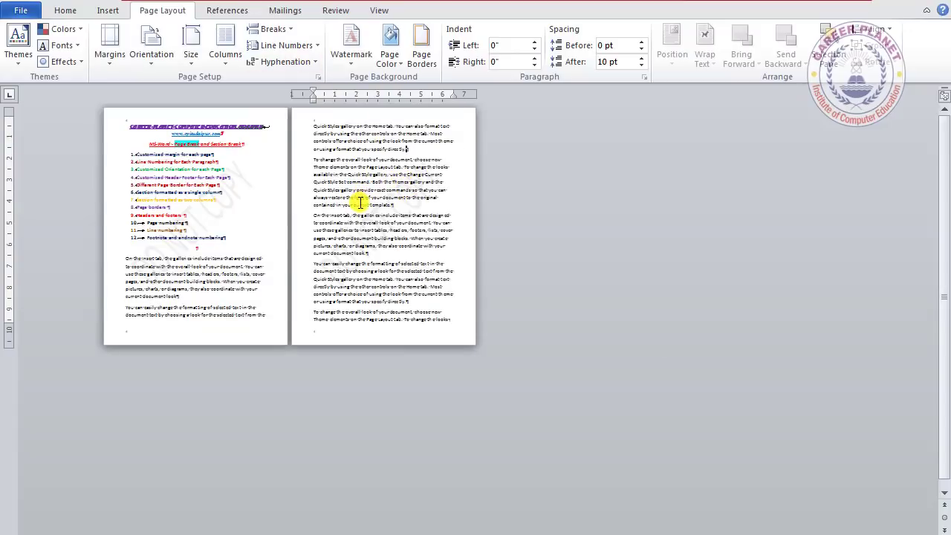
# Step: Insert a continuous section break at the 'To change the overall look' paragraph
pyautogui.scroll(1, 359, 199)
pyautogui.scroll(1, 357, 201)
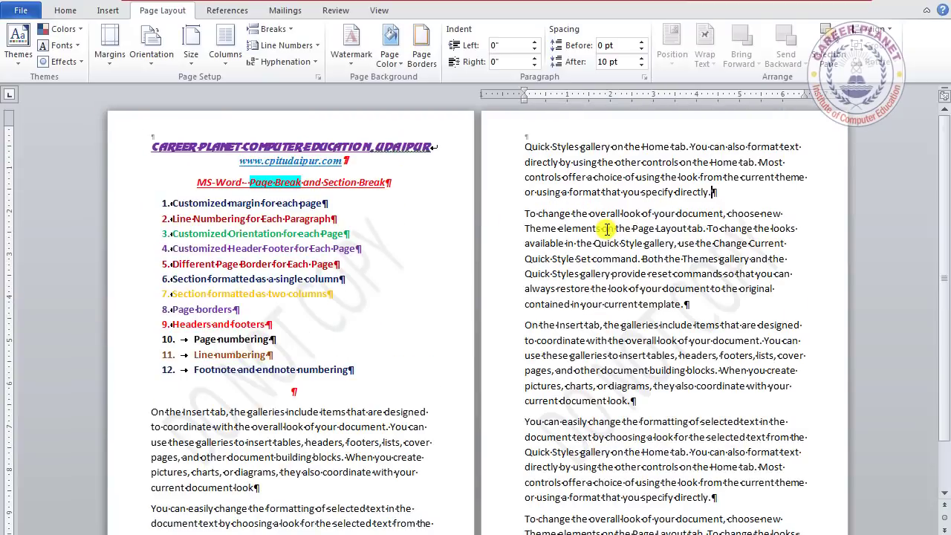
pyautogui.scroll(1, 606, 230)
pyautogui.click(525, 214)
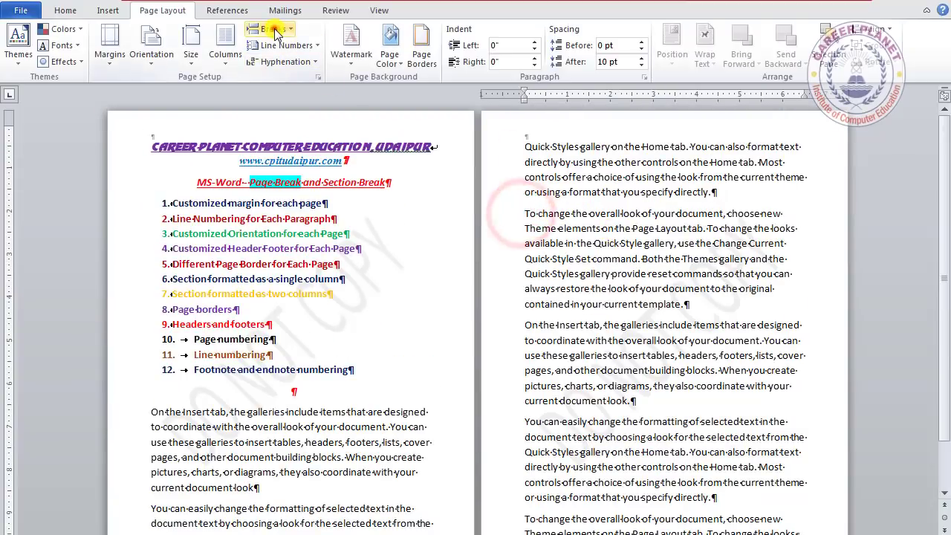
pyautogui.click(272, 29)
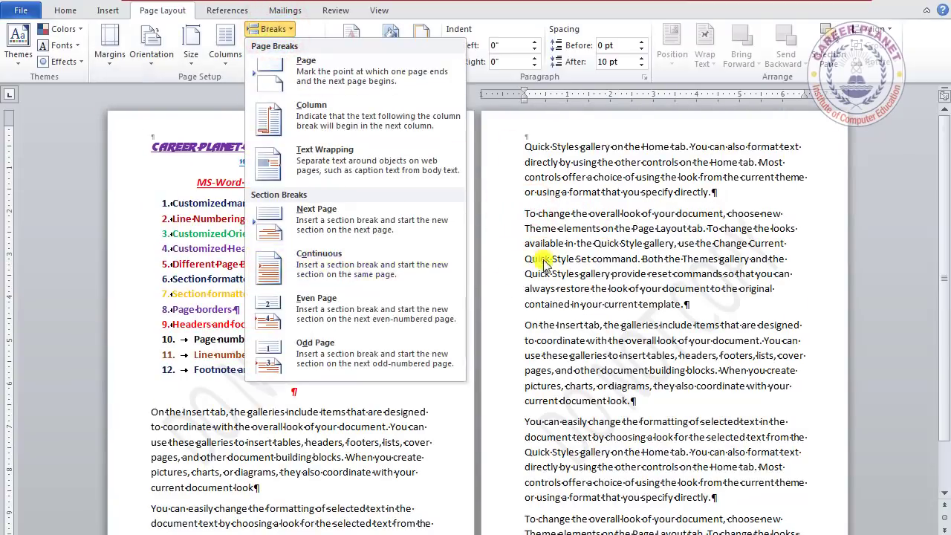
pyautogui.click(337, 270)
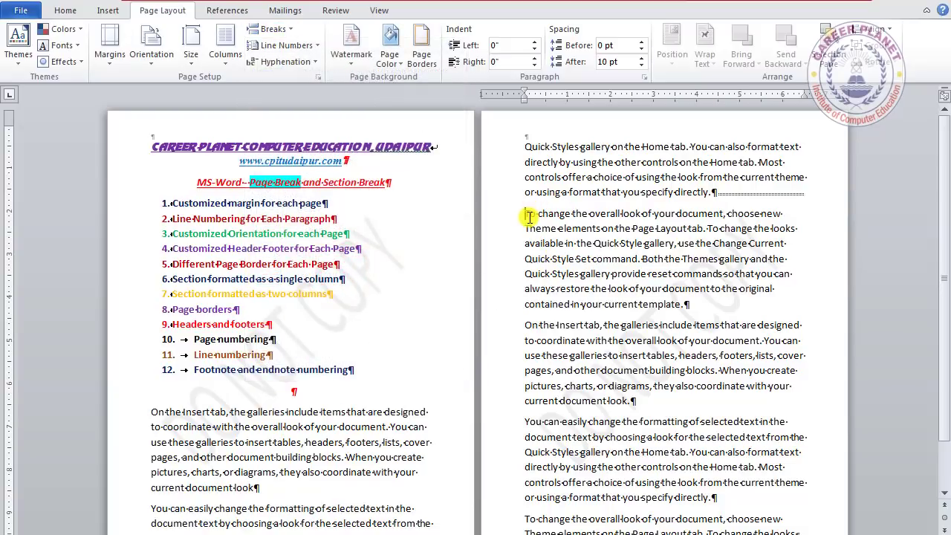
# Step: Select the paragraphs from 'To change' onward, then insert another continuous section break there
pyautogui.moveTo(525, 215); pyautogui.dragTo(707, 304)
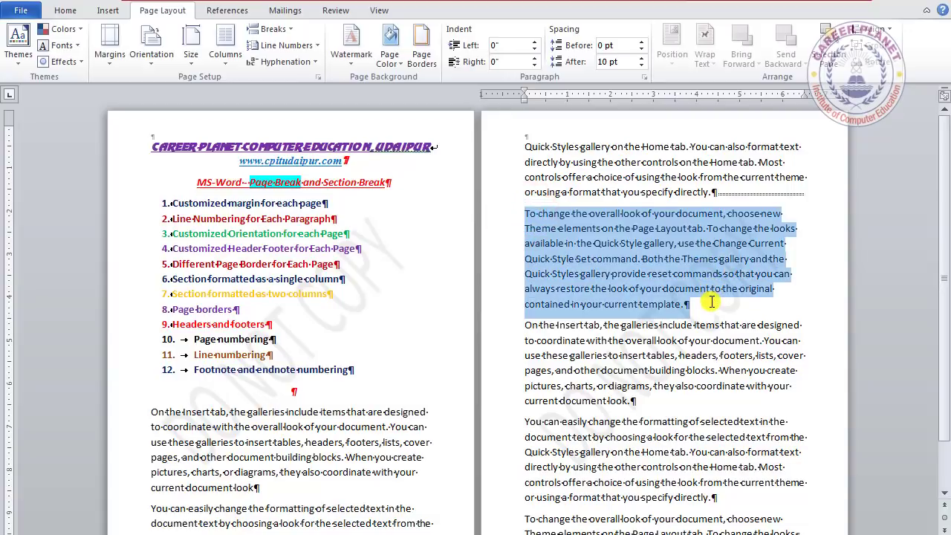
pyautogui.click(615, 340)
pyautogui.moveTo(525, 214); pyautogui.dragTo(786, 503)
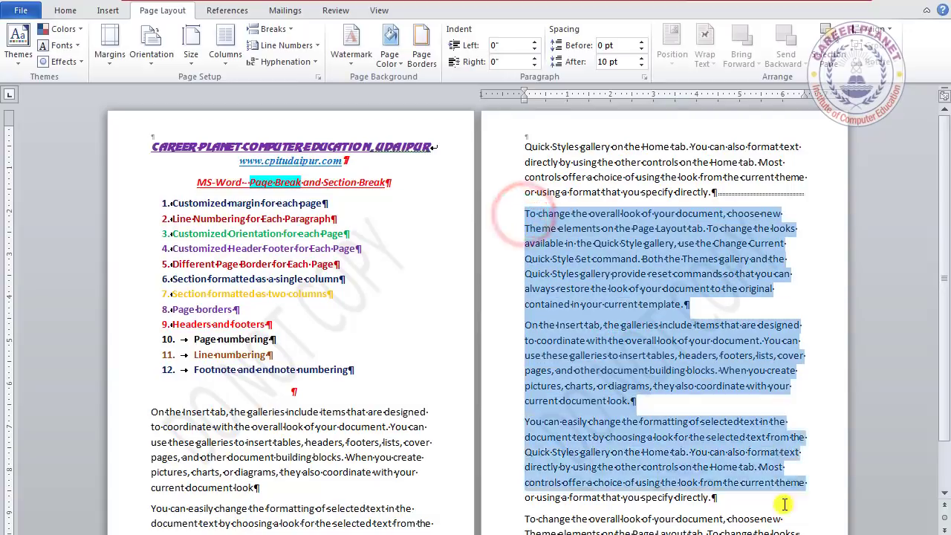
pyautogui.click(632, 157)
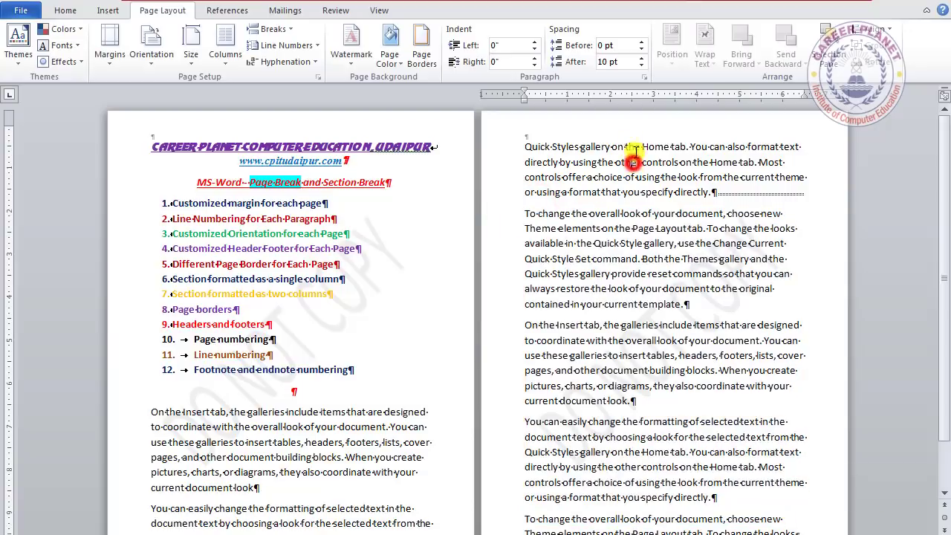
pyautogui.click(525, 213)
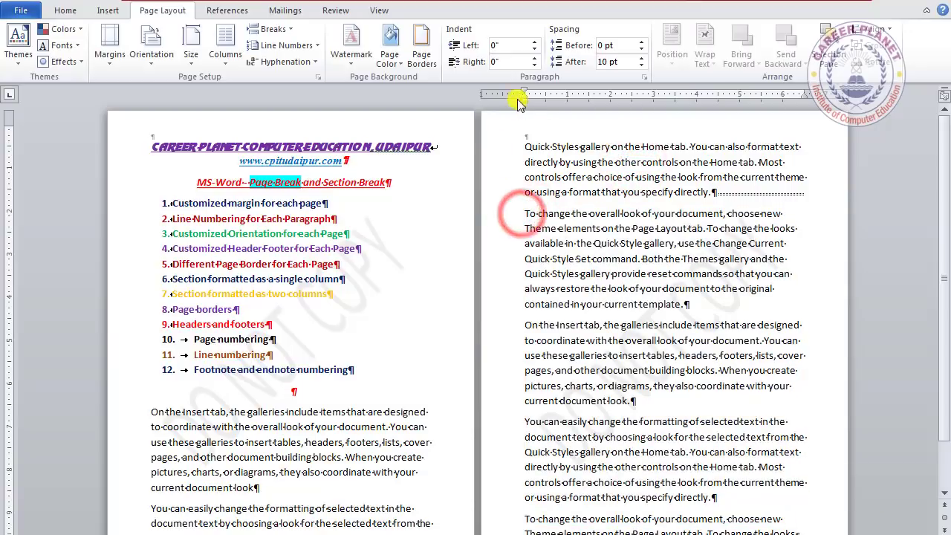
pyautogui.click(272, 28)
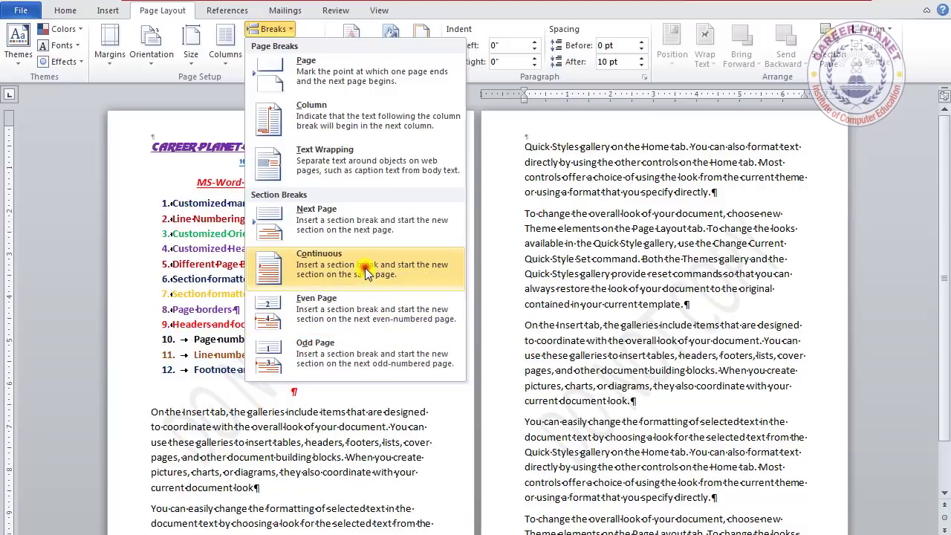
pyautogui.click(365, 268)
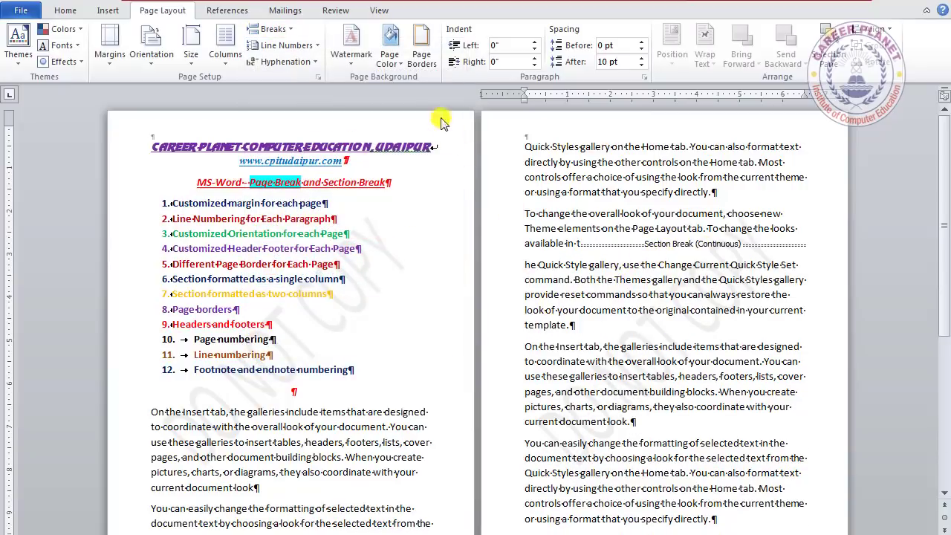
# Step: Apply the Wide margin preset to the section after the continuous break, leaving the first section unchanged
pyautogui.click(109, 52)
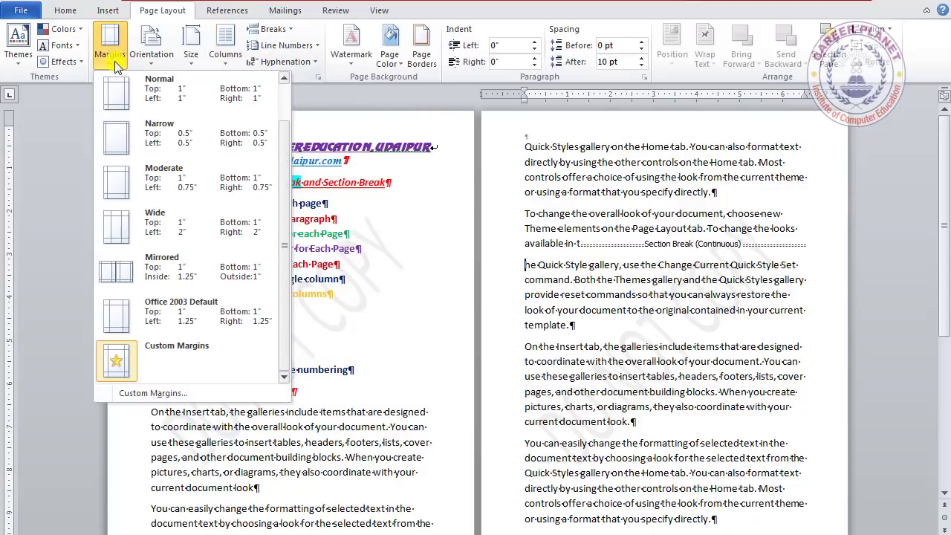
pyautogui.click(178, 235)
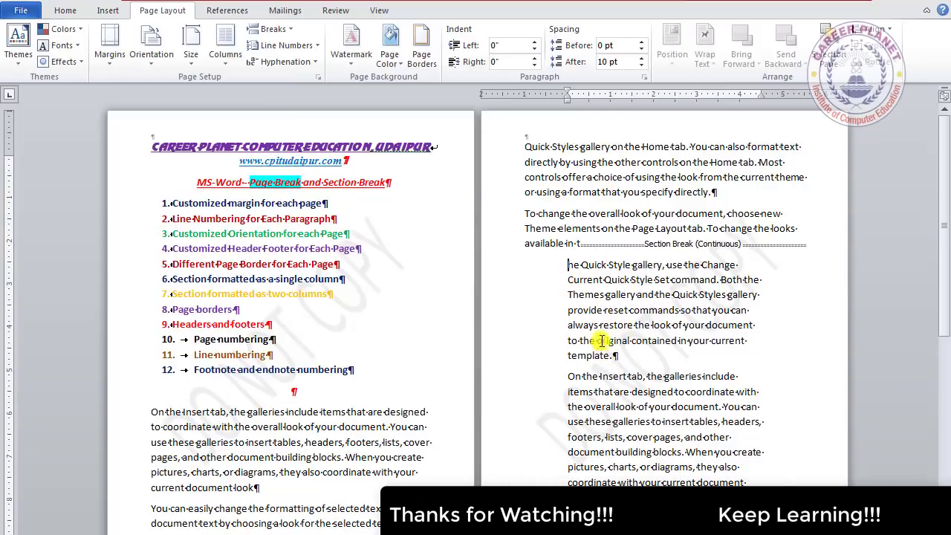
pyautogui.click(620, 202)
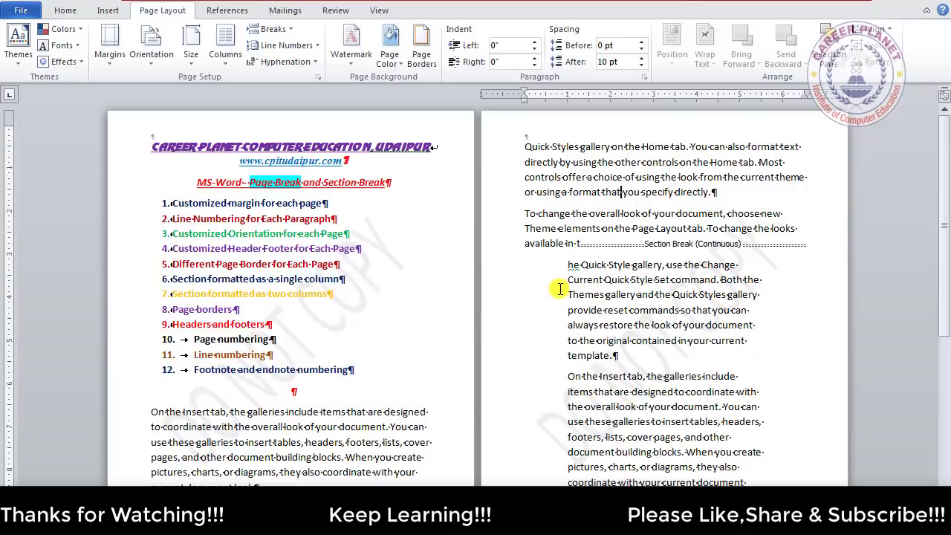
pyautogui.click(275, 30)
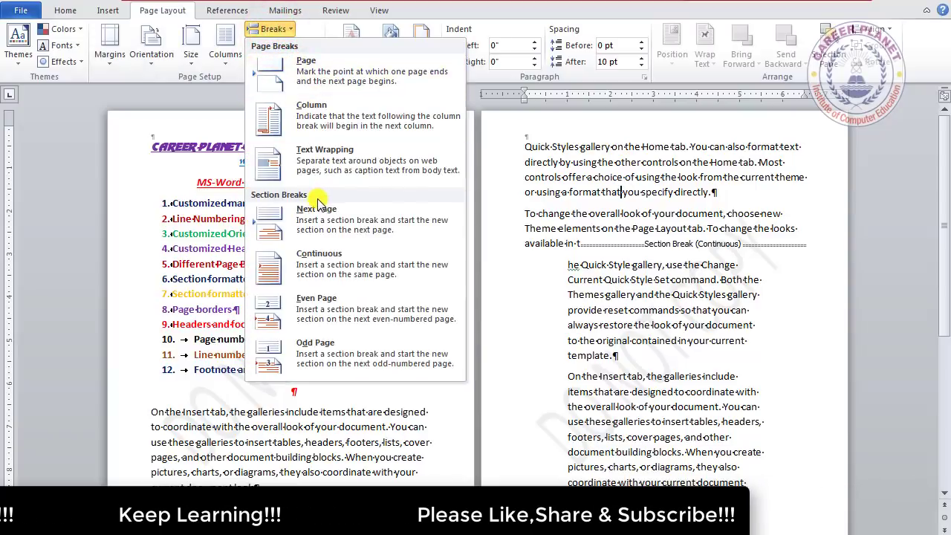